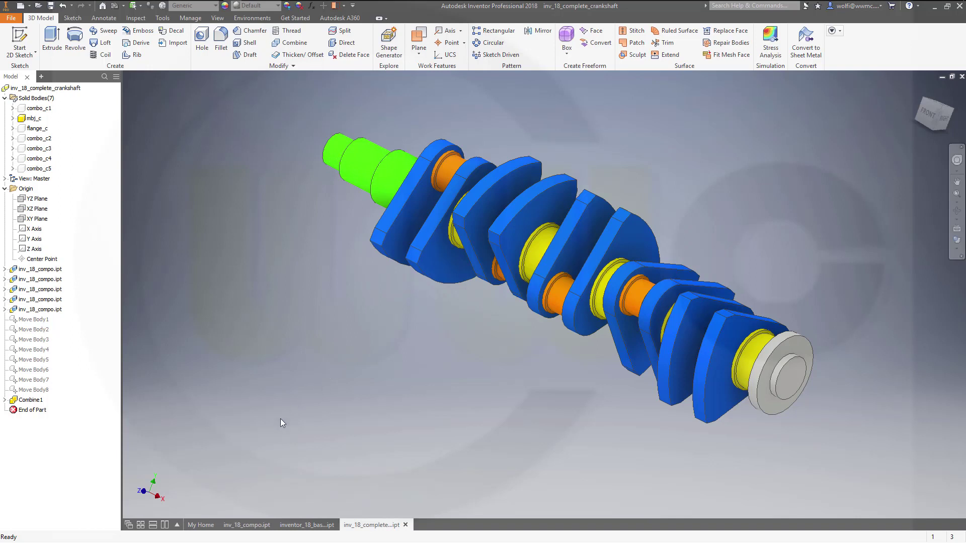
Step: Switch from the inv_18_compo part to the inventor_18_base_solids part document
left_click(240, 526)
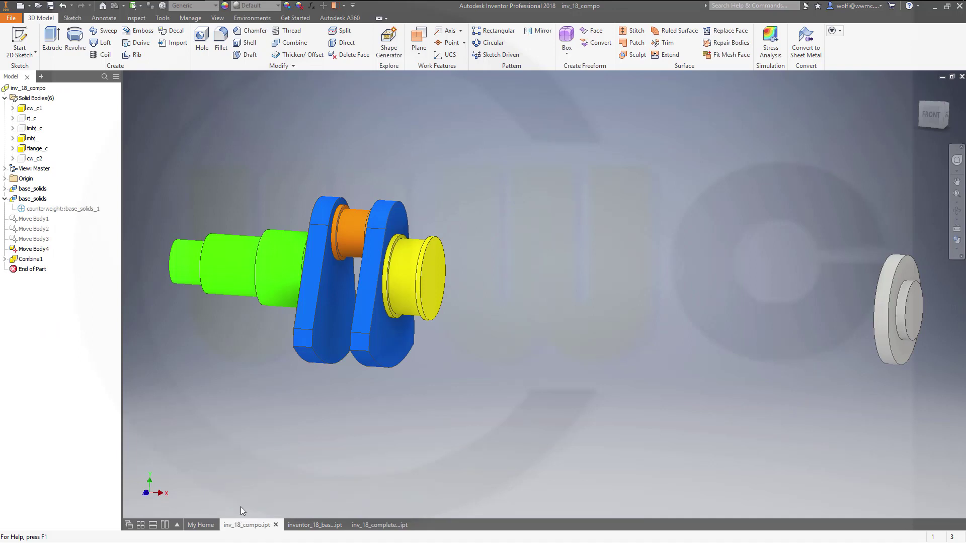
left_click(313, 525)
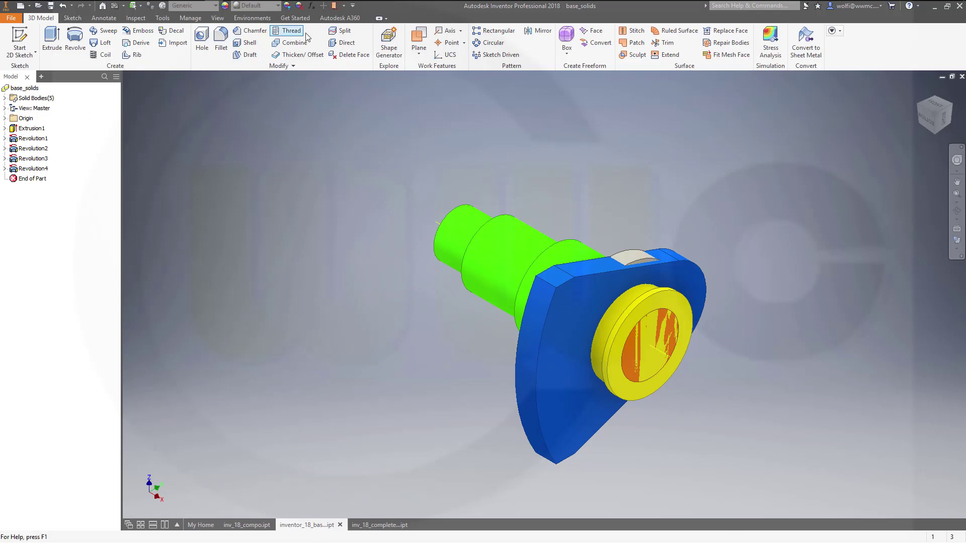
Step: In Parameters, add numeric user parameter cw_width = 20 mm, then expand Model Parameters
left_click(312, 6)
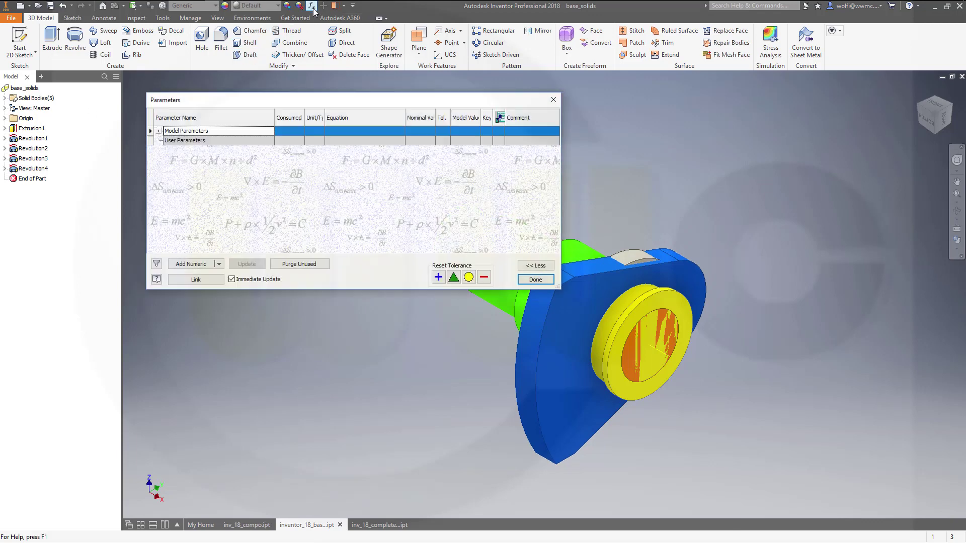
left_click(196, 264)
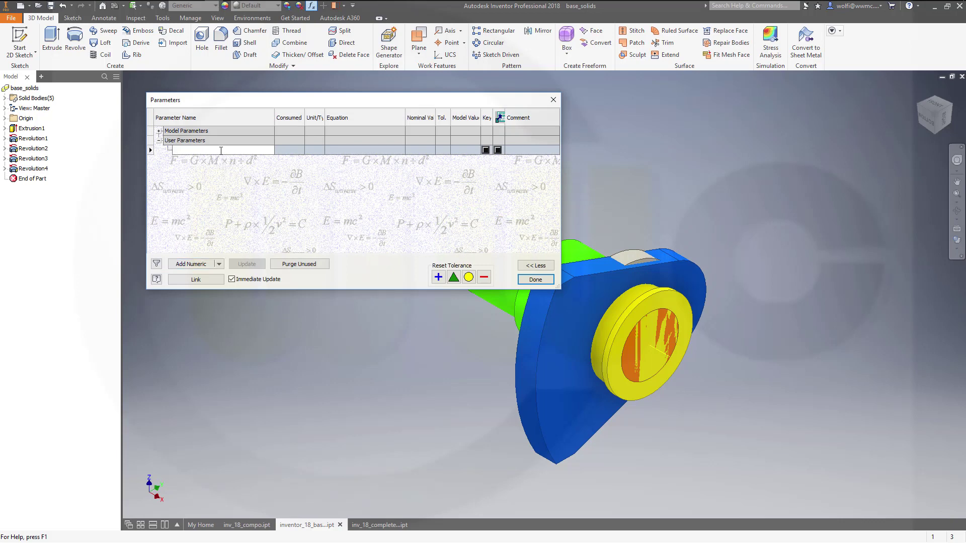
left_click(6, 99)
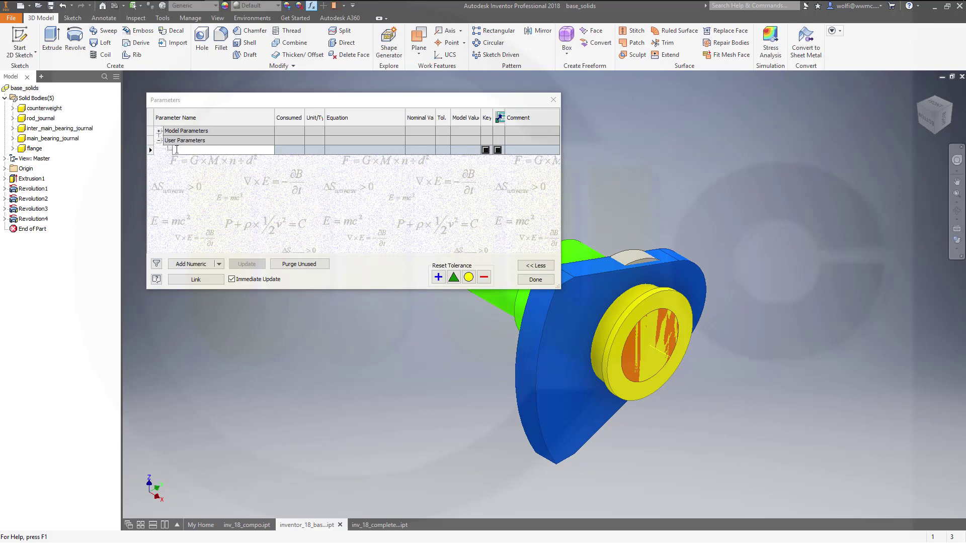
left_click(204, 150)
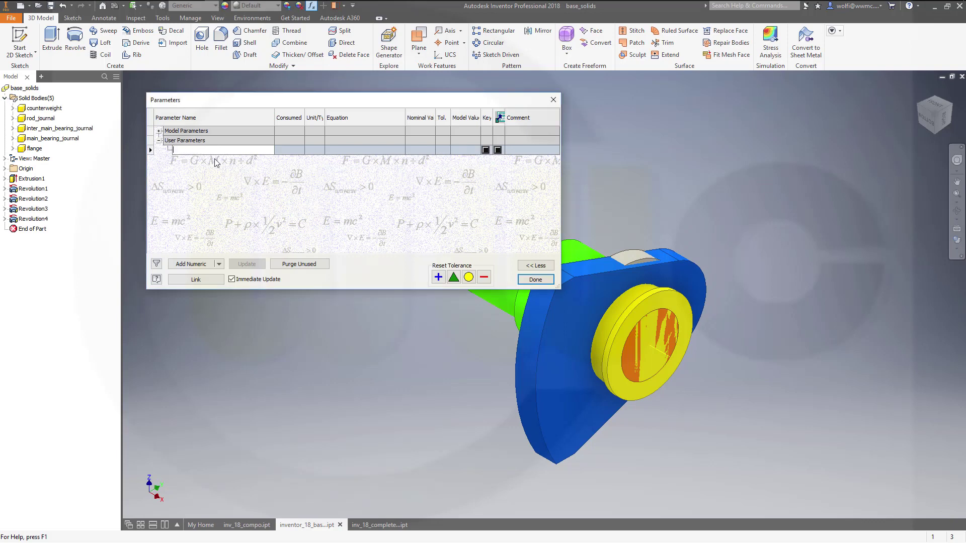
type("cw_width")
key("Tab")
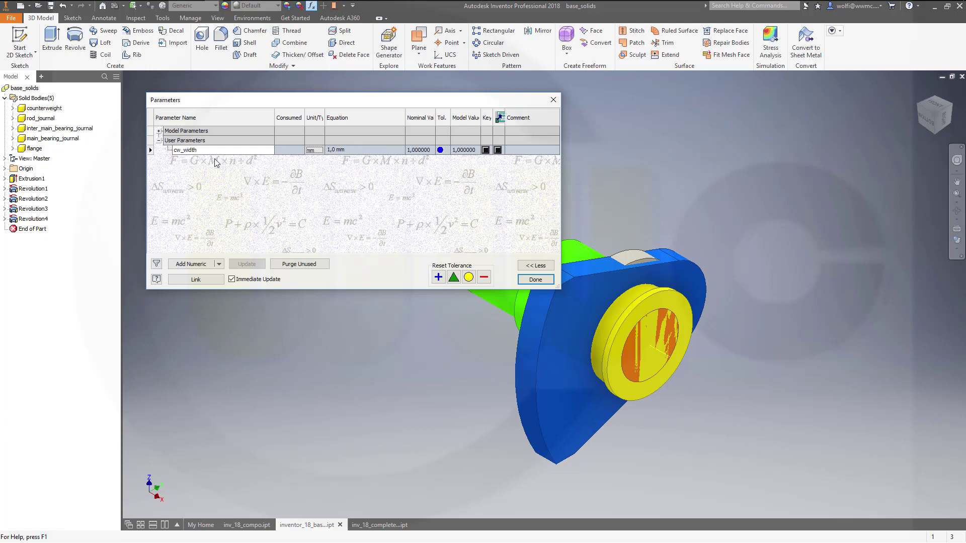
key("Tab")
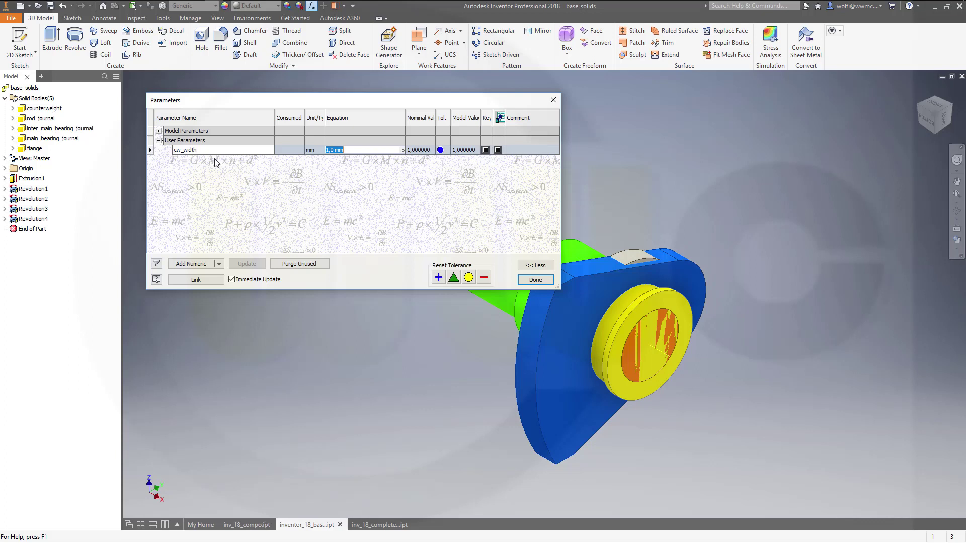
type("20mm")
key("Return")
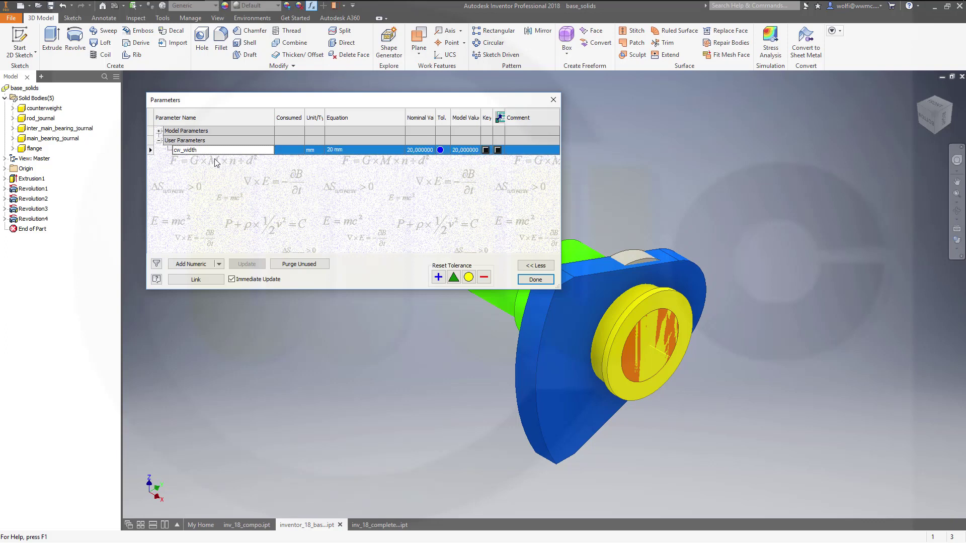
left_click(159, 131)
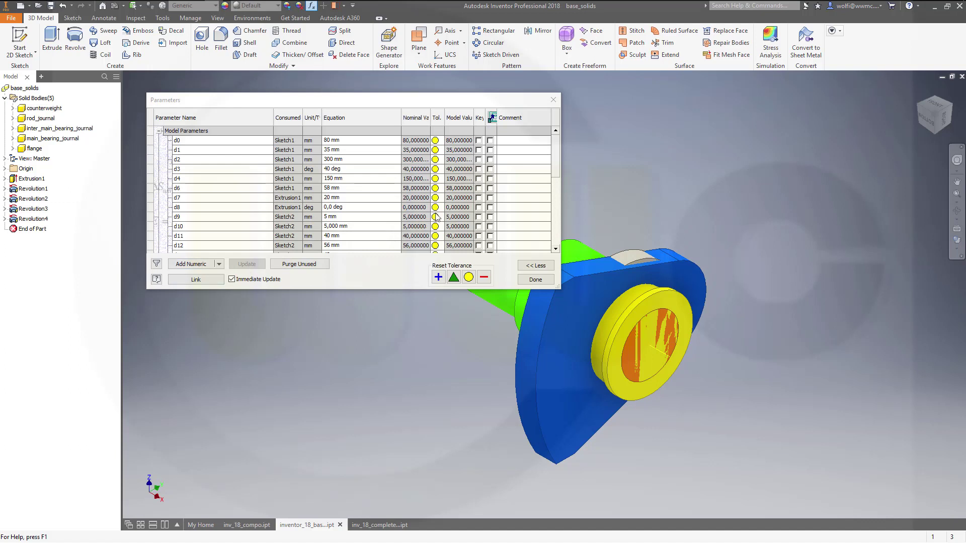
Step: Add a numeric user parameter rj_length with value 40 mm
left_click_drag(556, 167, 554, 239)
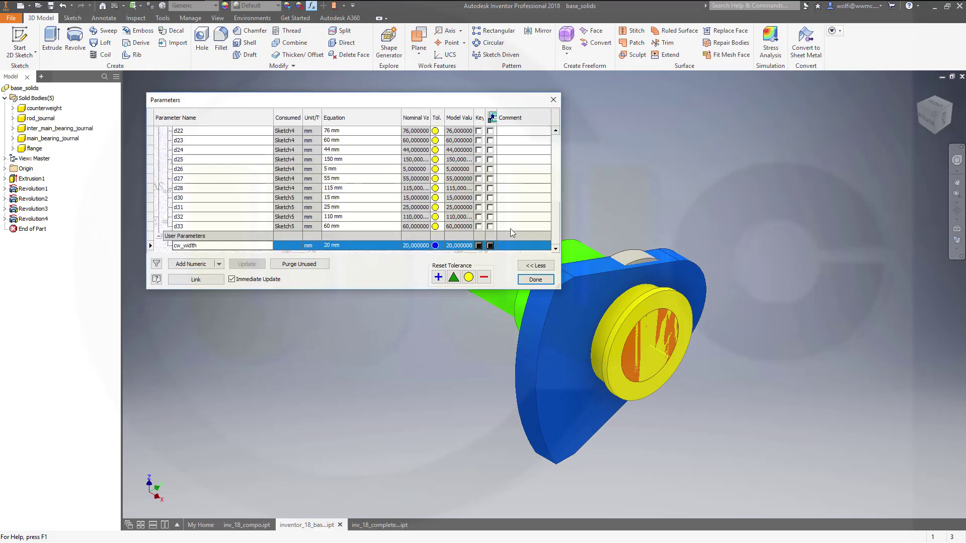
left_click(196, 236)
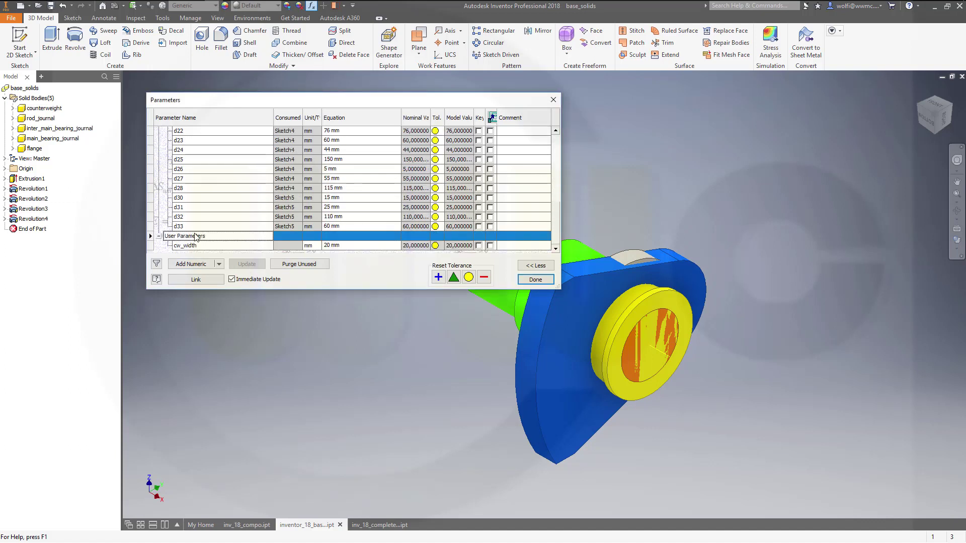
left_click(190, 265)
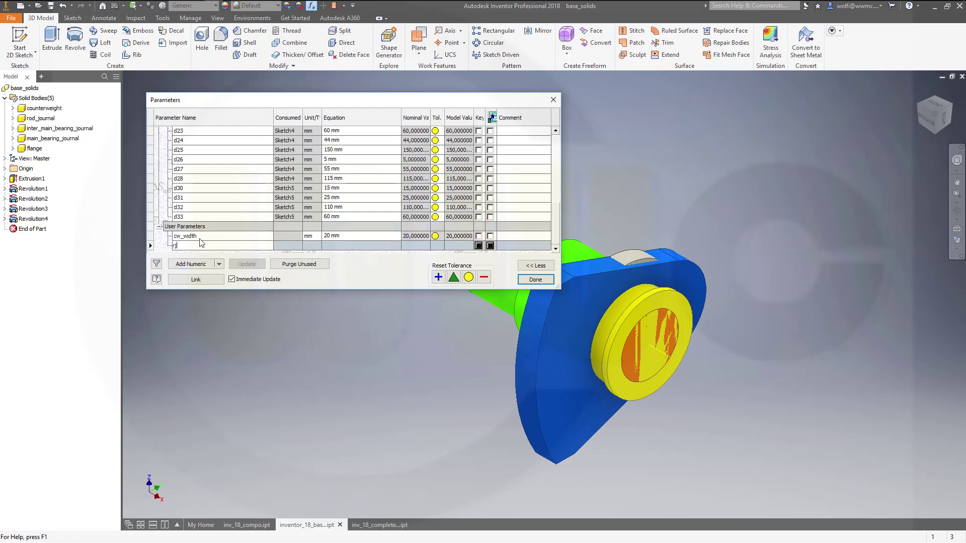
type("rj_lenght")
key("BackSpace")
type("th")
key("Tab")
key("Tab")
type("40")
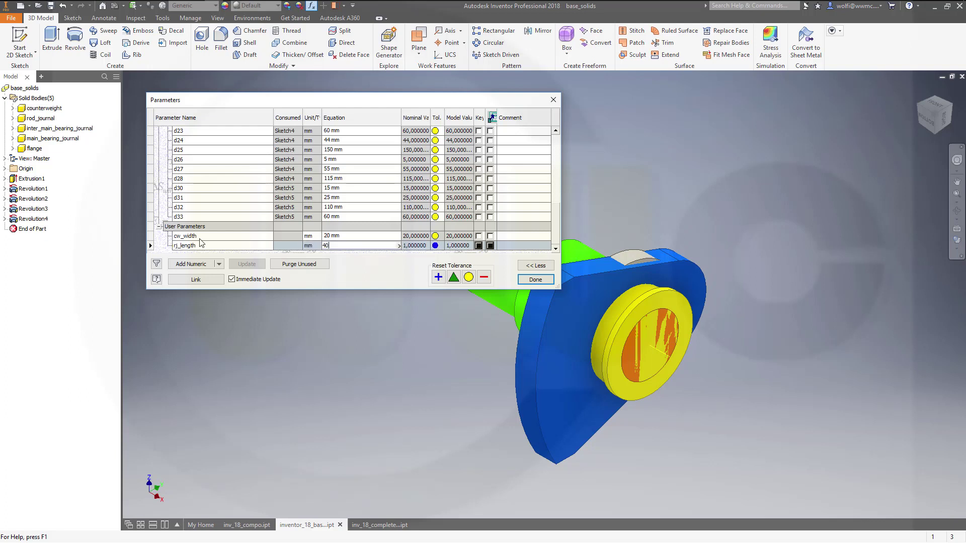
key("Return")
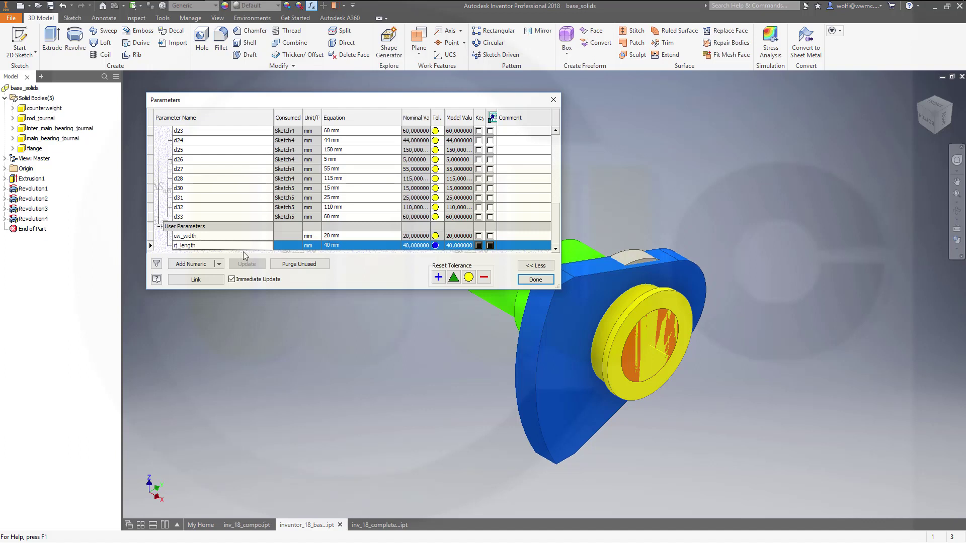
Step: Add user parameter imbj_lenght = 40 mm and close the Parameters dialog
left_click(191, 264)
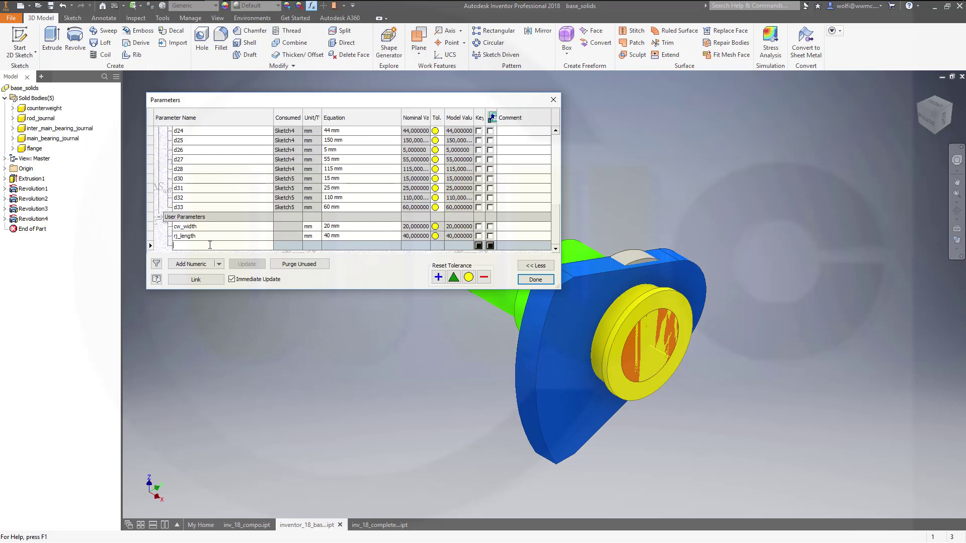
type("imbj")
key("Return")
type("40")
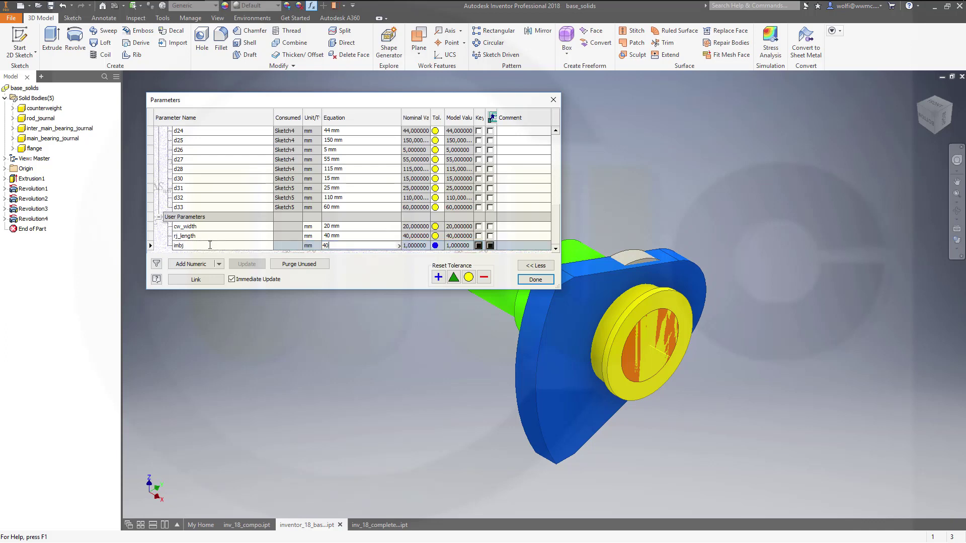
key("Return")
left_click(210, 245)
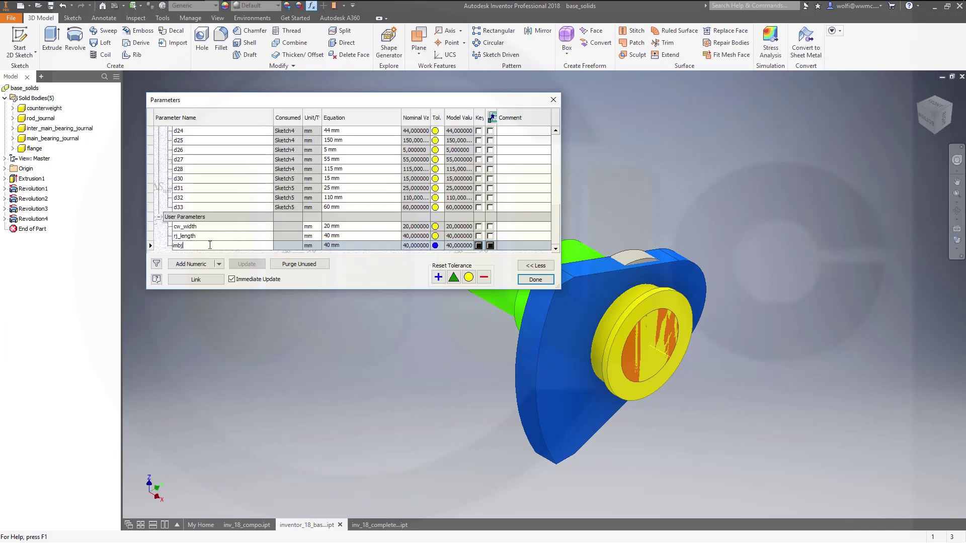
type("_lenght")
key("Return")
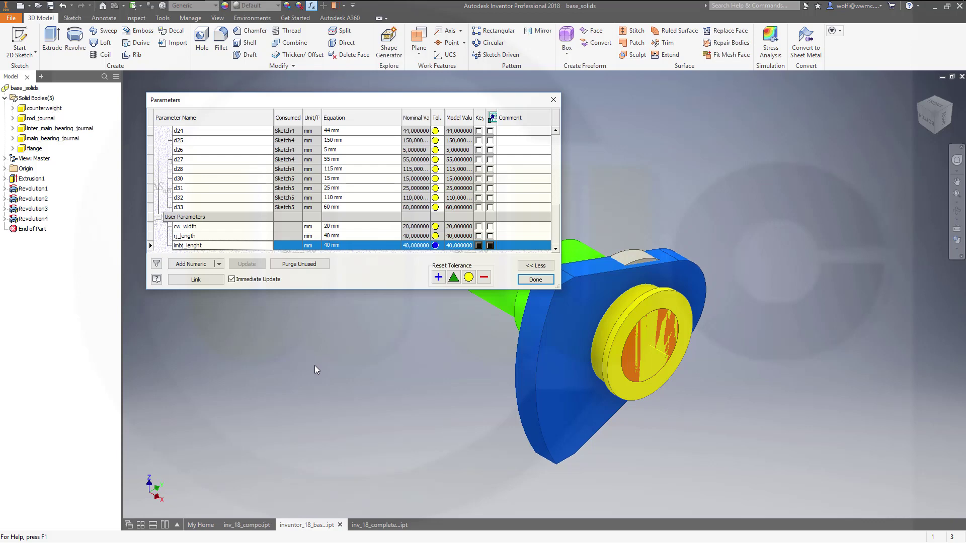
left_click(536, 279)
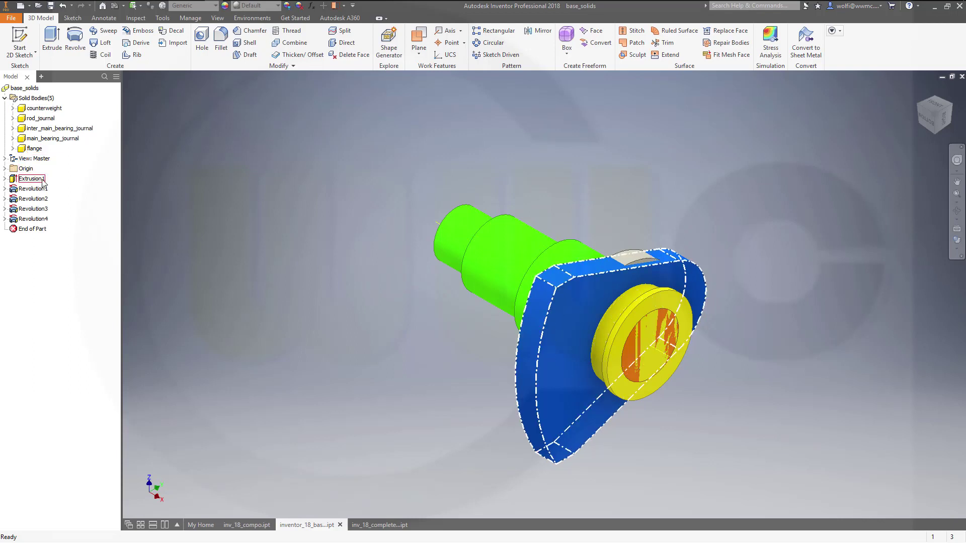
Step: Set the counterweight Extrusion1 distance to the cw_width parameter instead of 20 mm
left_click(13, 109)
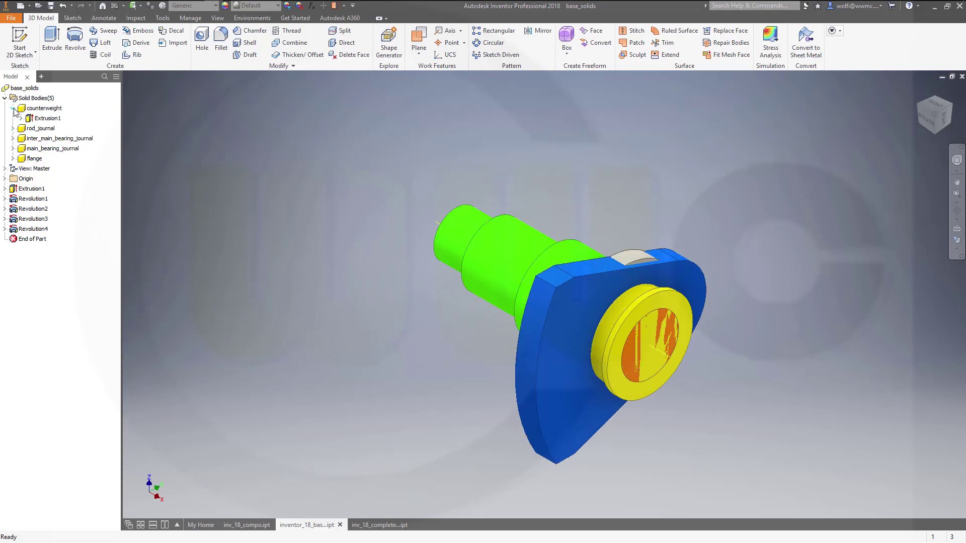
double_click(39, 122)
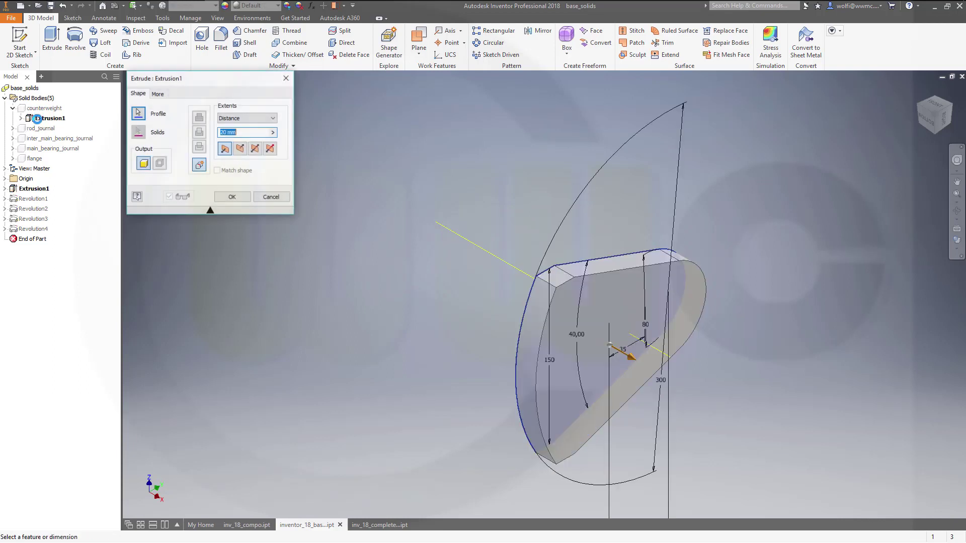
left_click(272, 131)
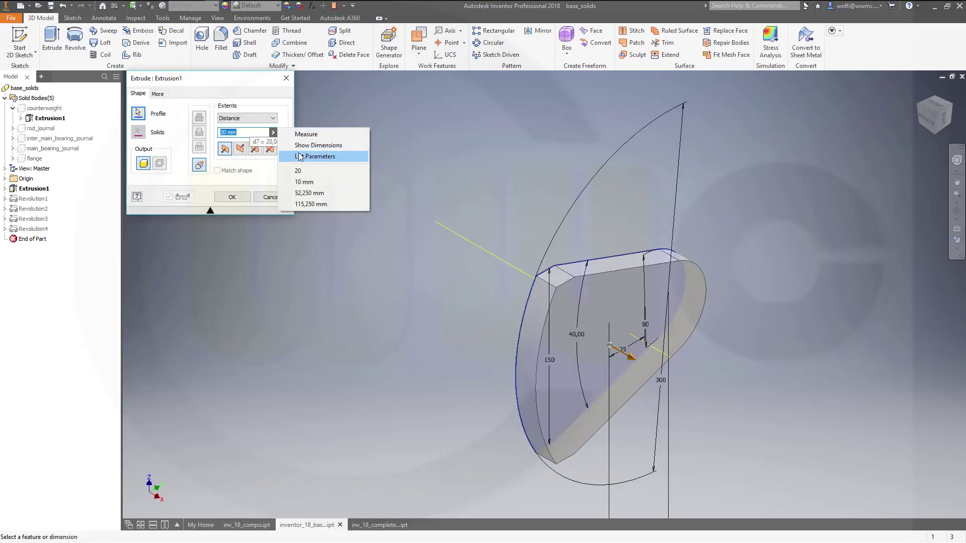
left_click(300, 157)
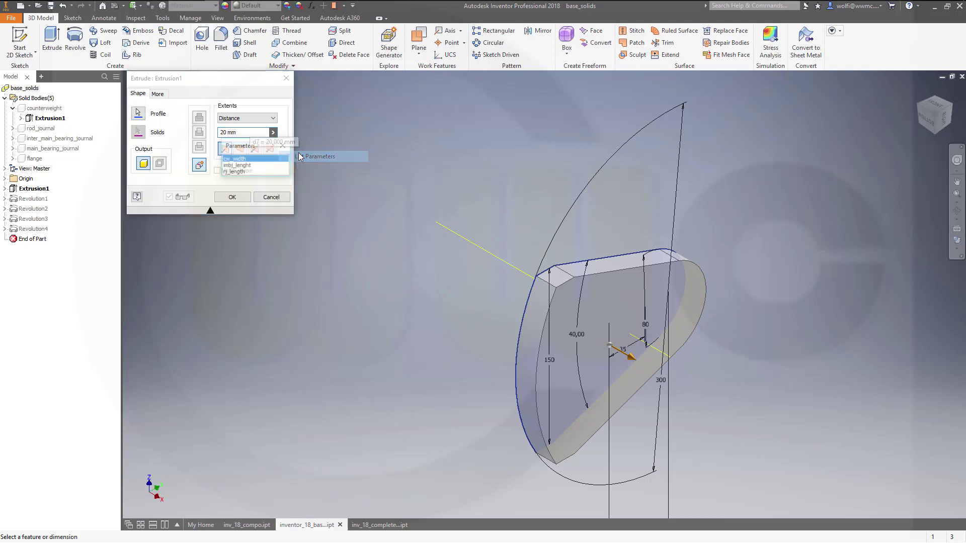
left_click(236, 159)
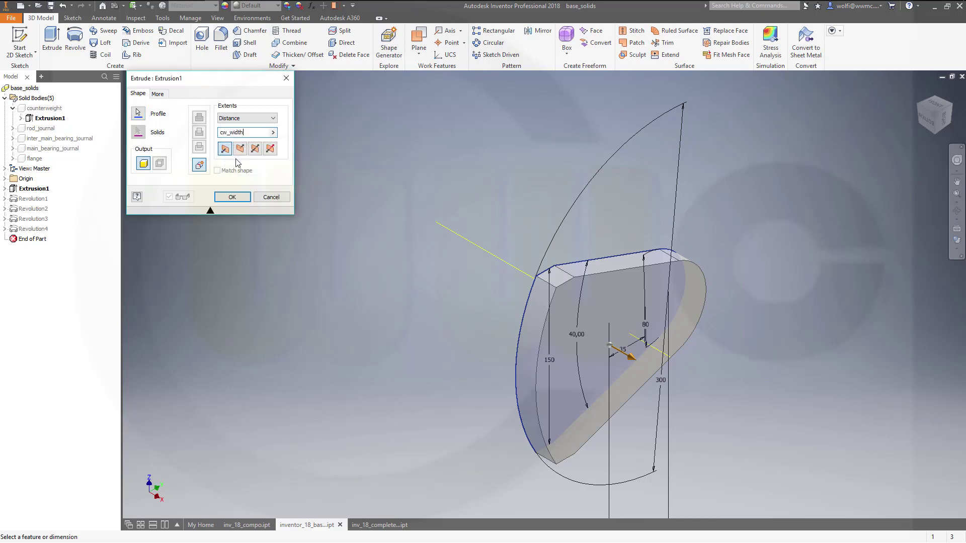
left_click(232, 197)
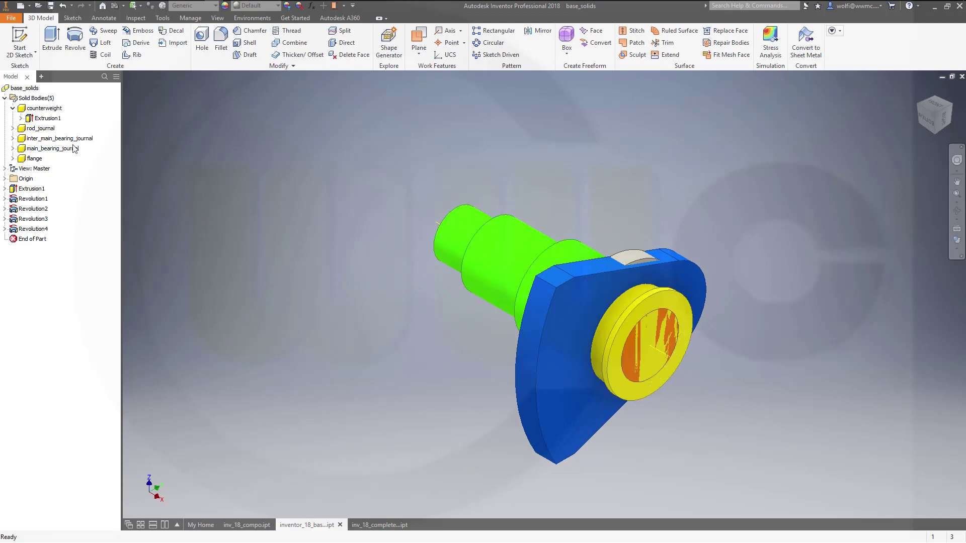
Step: Drive the rod journal Sketch2's 40 mm length dimension with the rj_length parameter
left_click(13, 128)
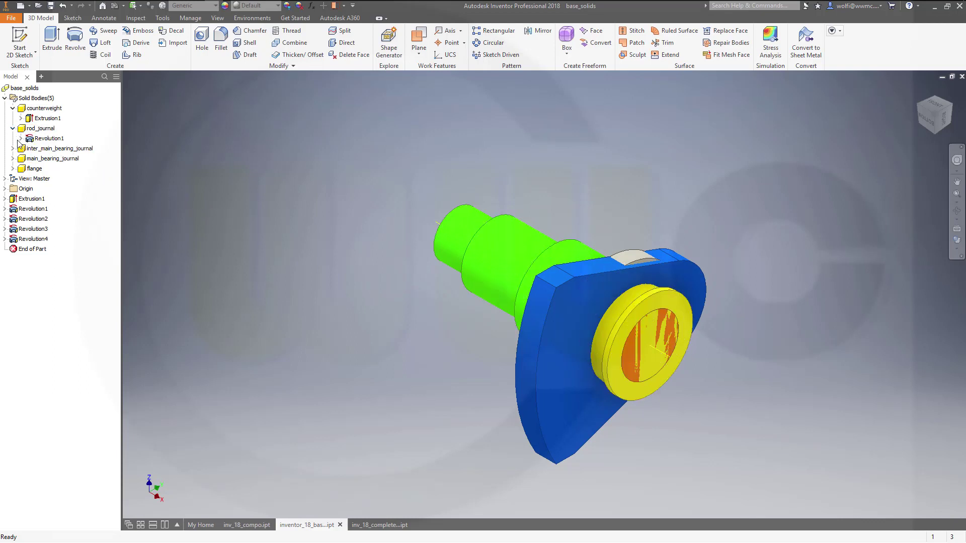
left_click(21, 138)
left_click(53, 149)
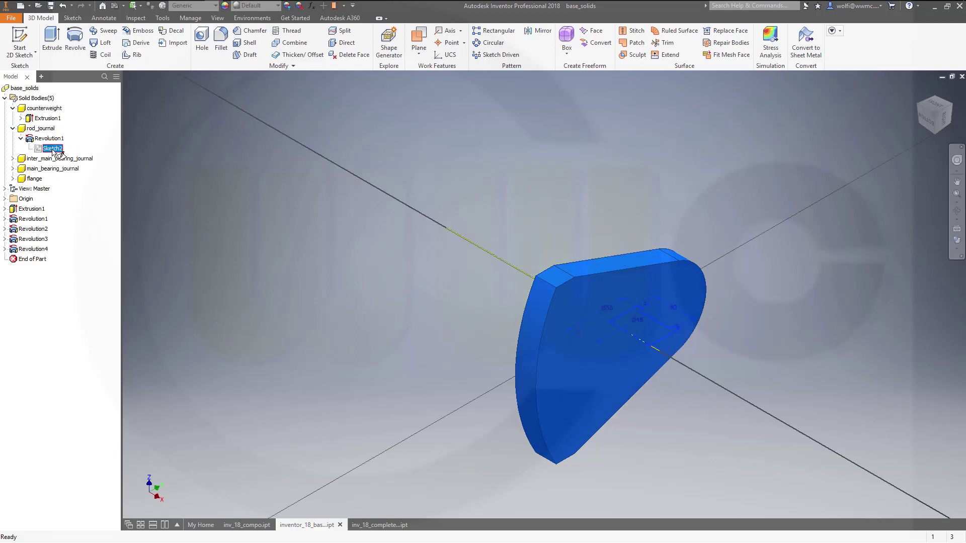
double_click(53, 149)
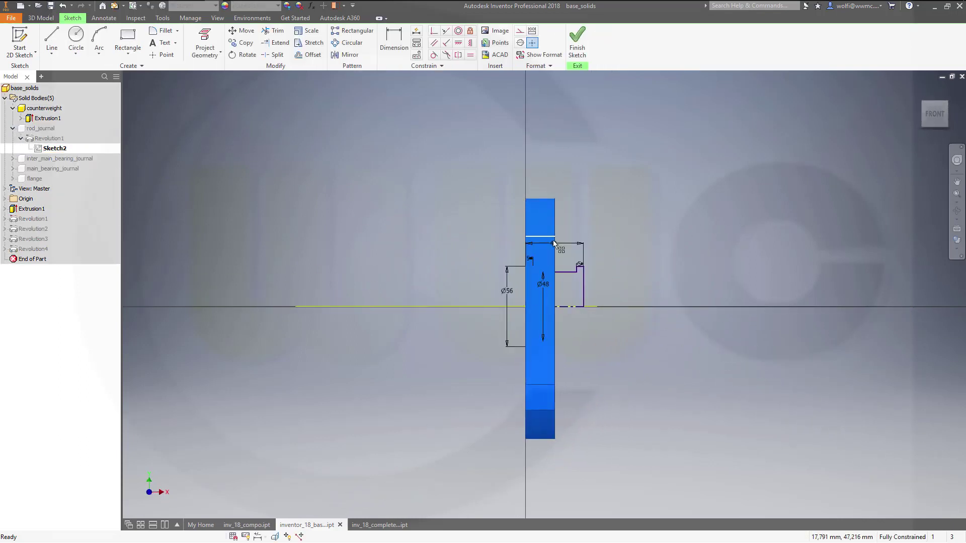
double_click(553, 243)
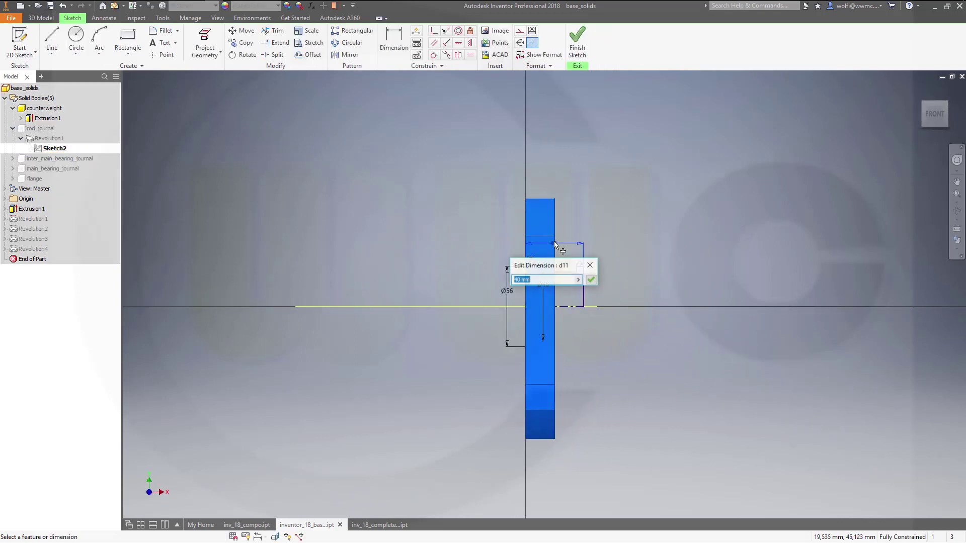
left_click(578, 280)
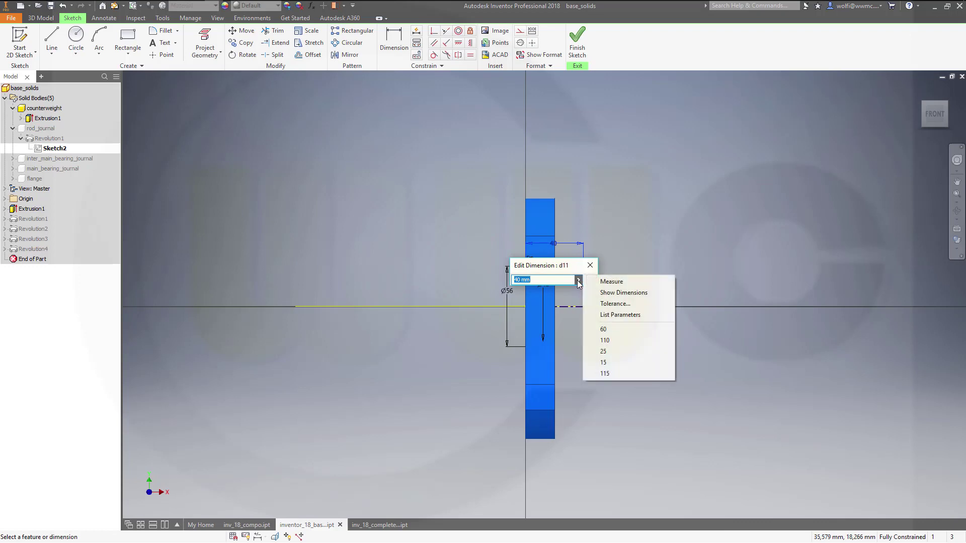
left_click(618, 315)
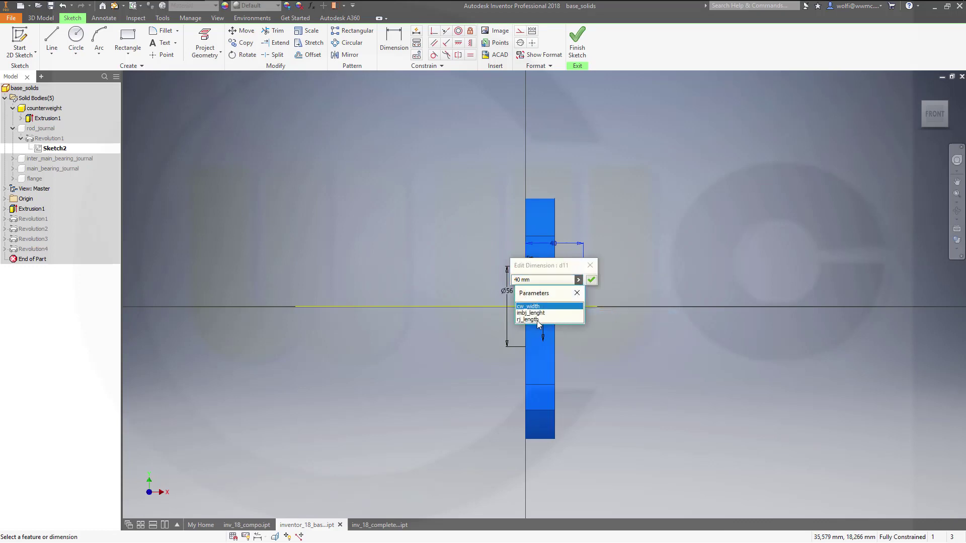
left_click(556, 320)
left_click(592, 281)
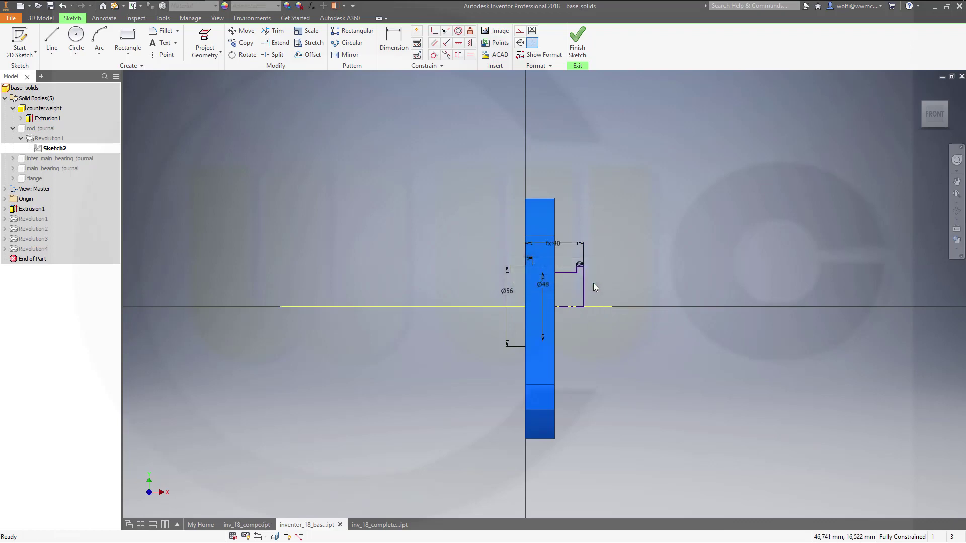
Step: Finish the sketch and expand inter_main_bearing_journal to reveal its Revolution2 sketch
left_click(577, 43)
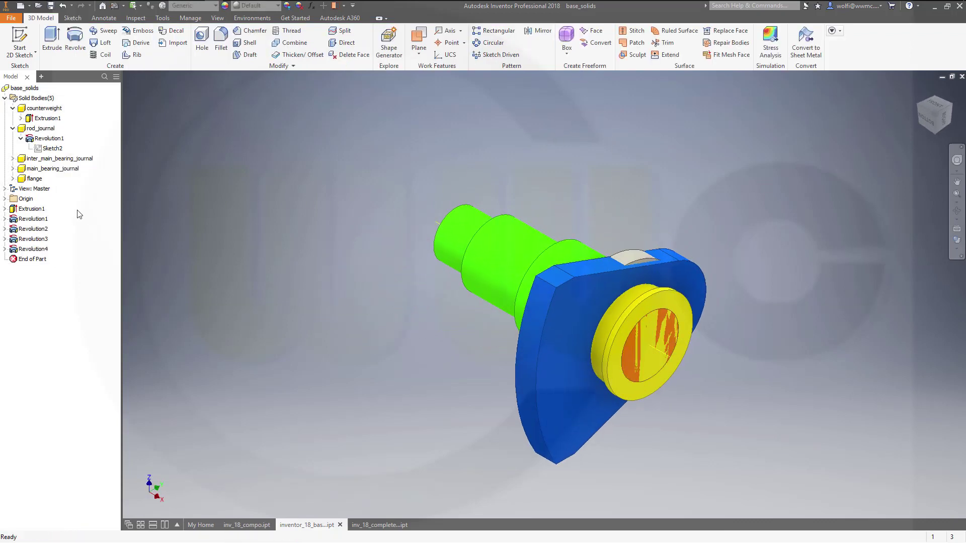
left_click(13, 159)
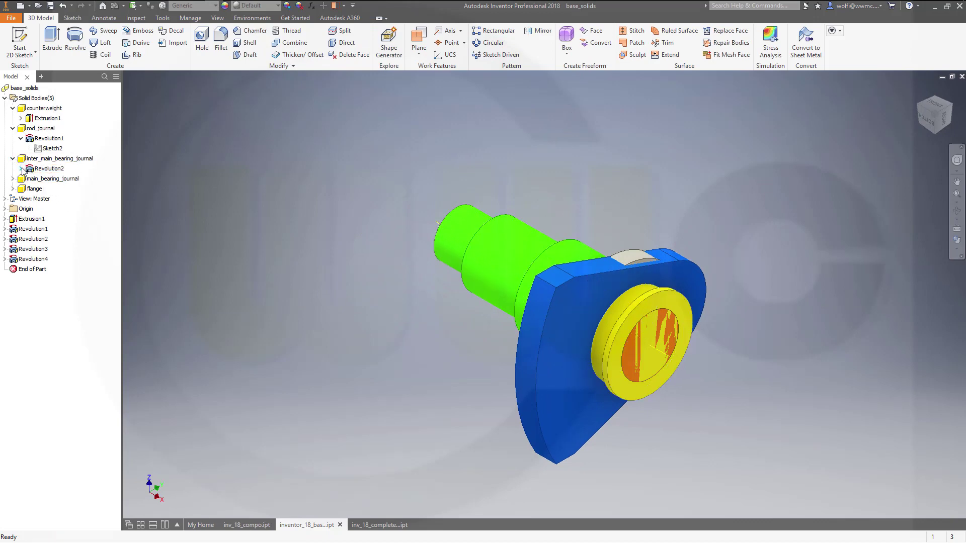
left_click(21, 169)
Step: Link Sketch3's 40 mm length to imbj_lenght, finish the sketch, and save base_solids
double_click(51, 178)
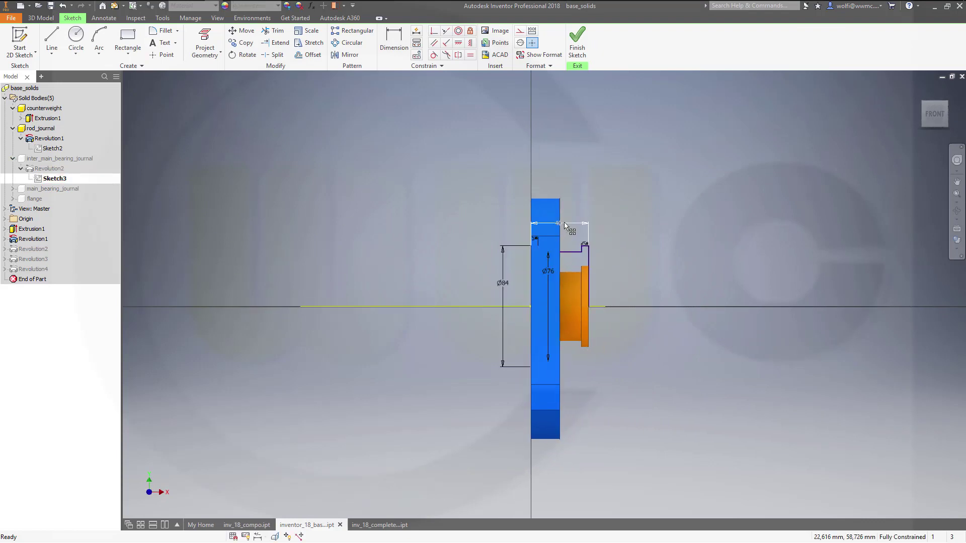
double_click(564, 225)
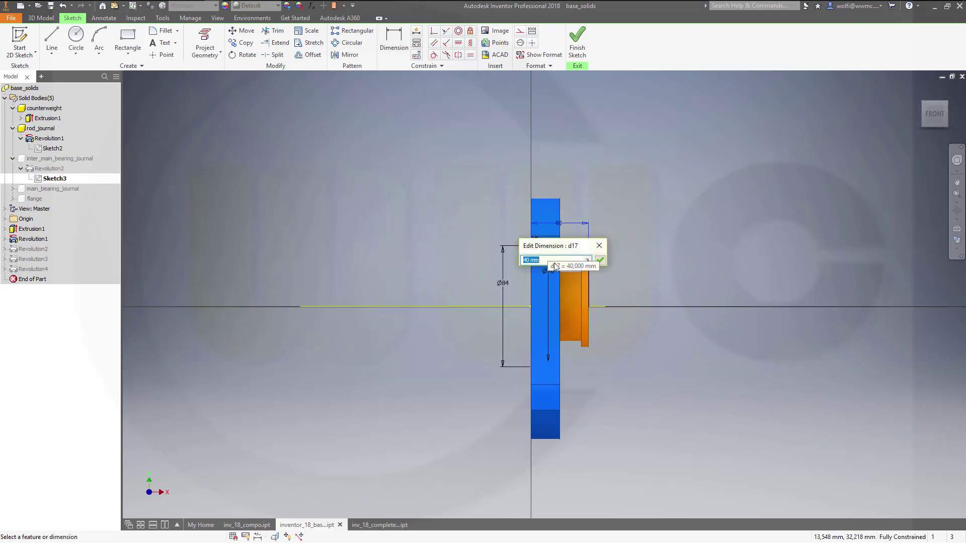
left_click(587, 260)
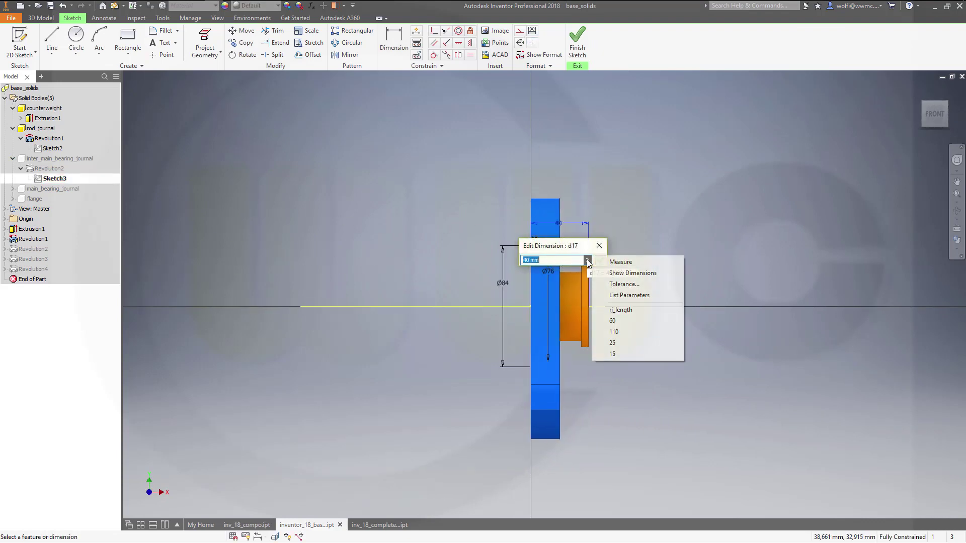
left_click(615, 296)
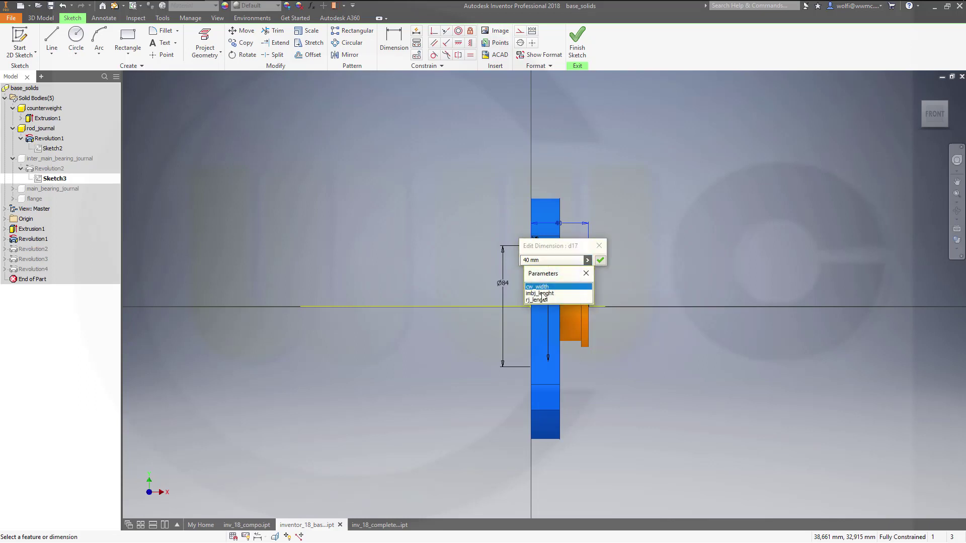
left_click(541, 294)
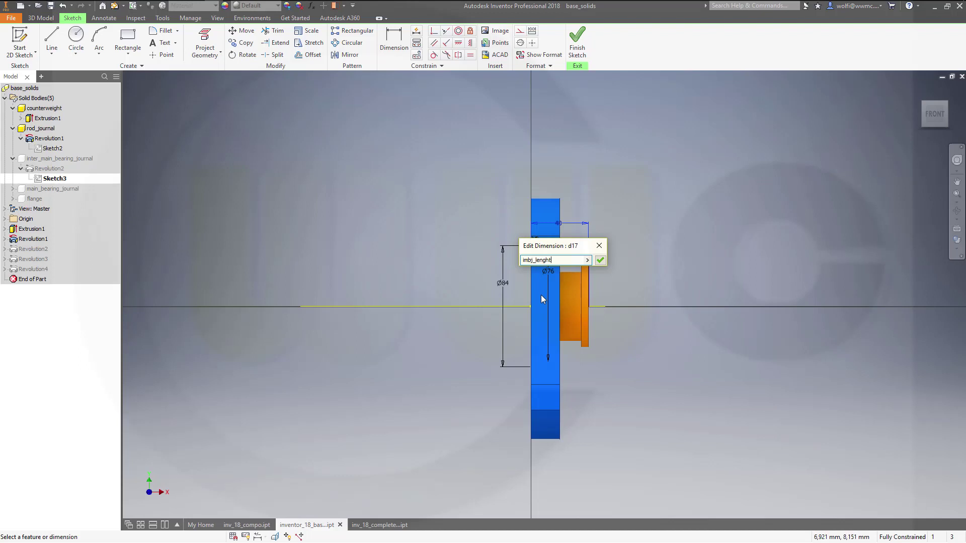
left_click(599, 261)
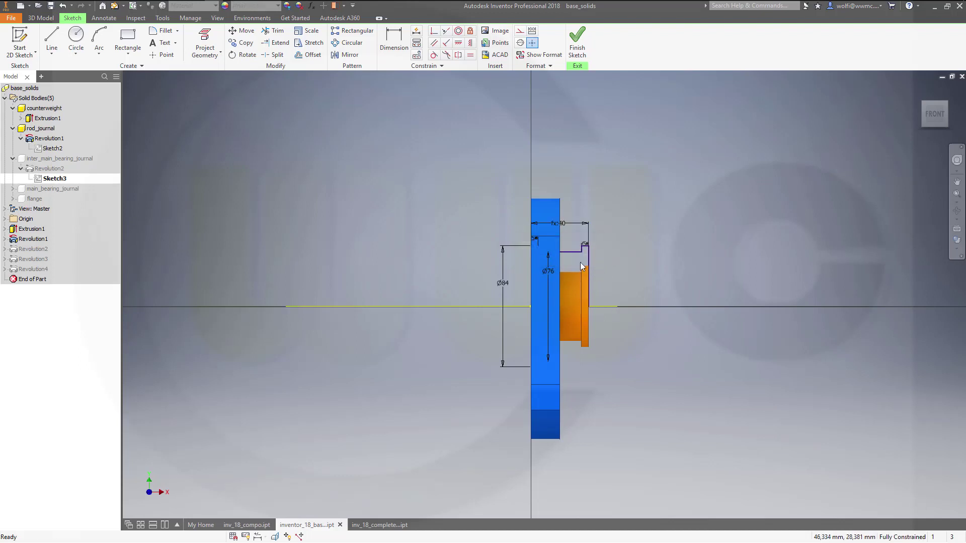
left_click(577, 44)
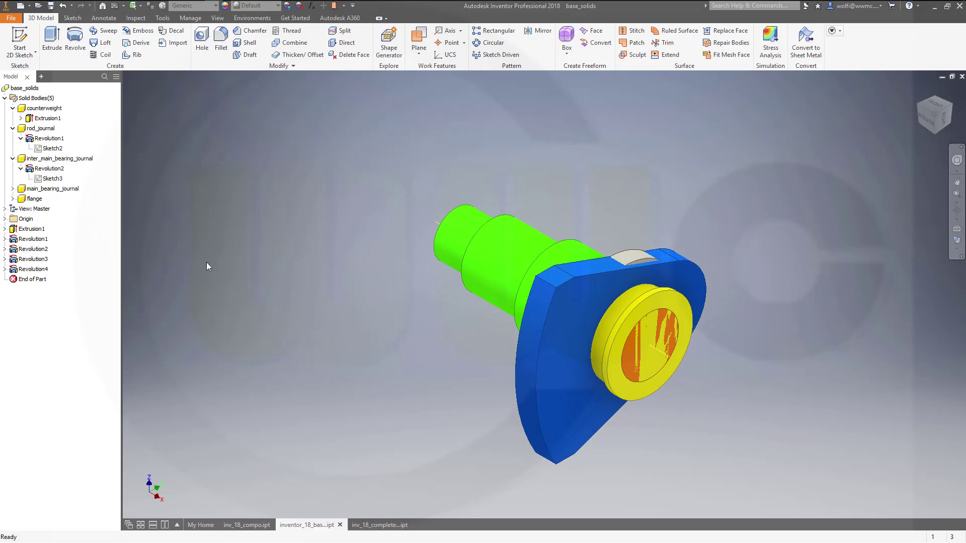
key("ctrl+s")
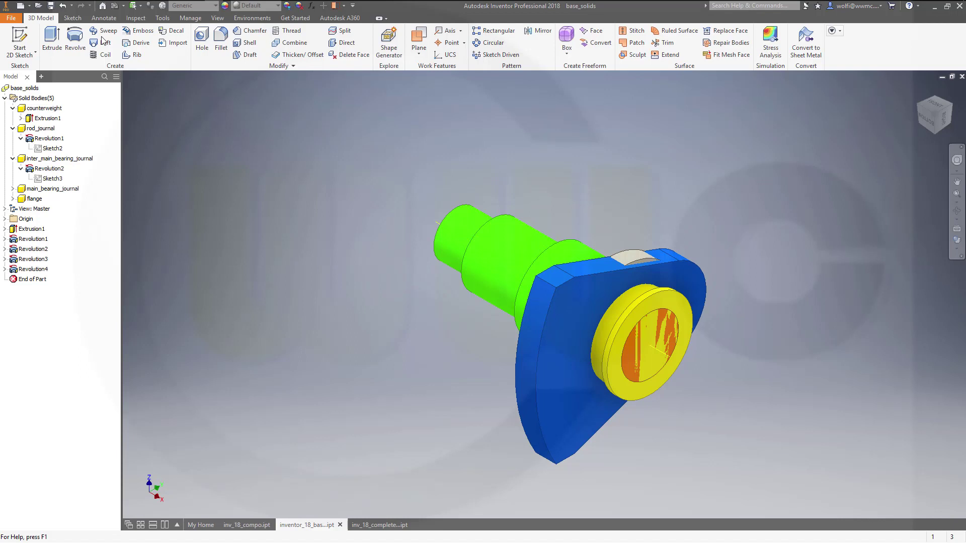
Step: Switch to the inv_18_compo crankshaft part document
left_click(248, 524)
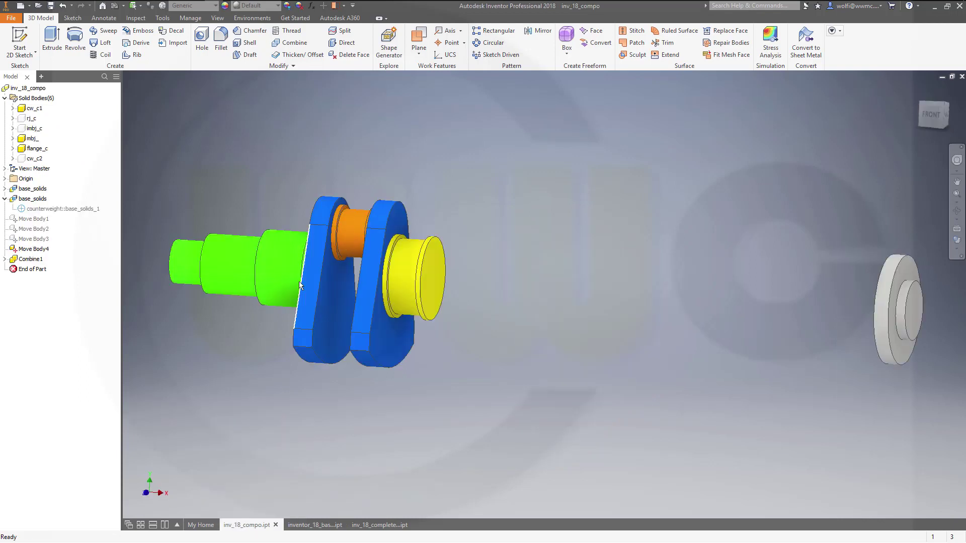
Step: Edit Move Body1 and enter cw_width as its X Offset
double_click(33, 219)
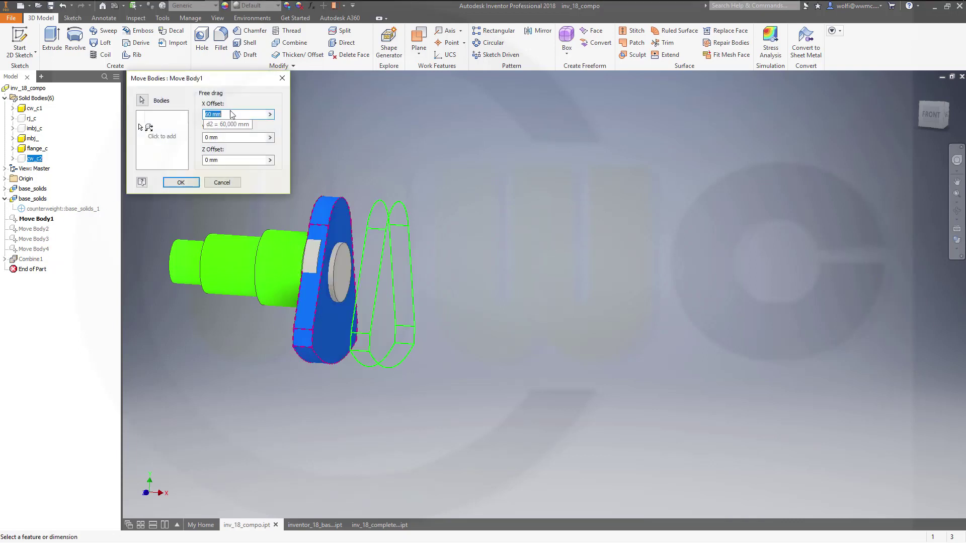
type("50")
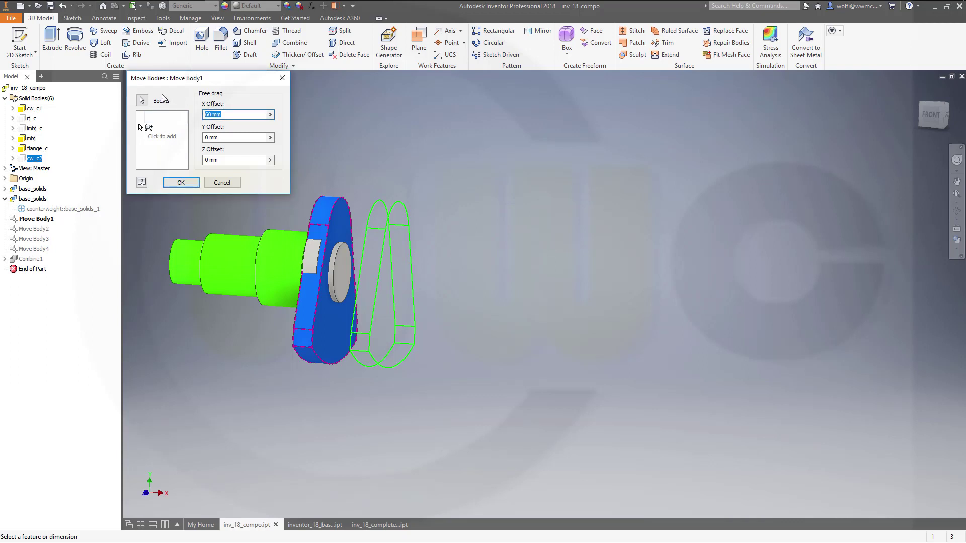
type("cw_wi")
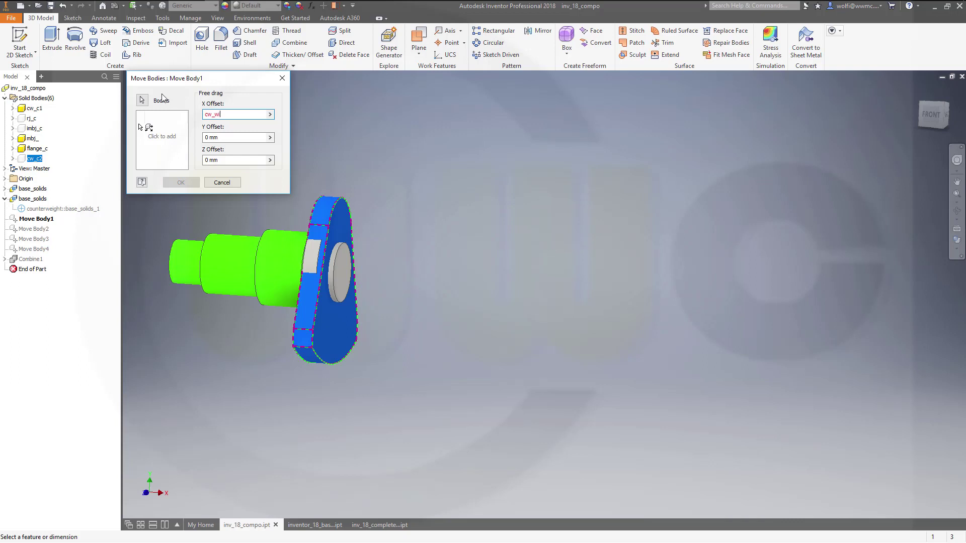
type("dth")
Step: Cancel the Move Bodies edit and derive from the inventor_18_base_solids part file
left_click(222, 183)
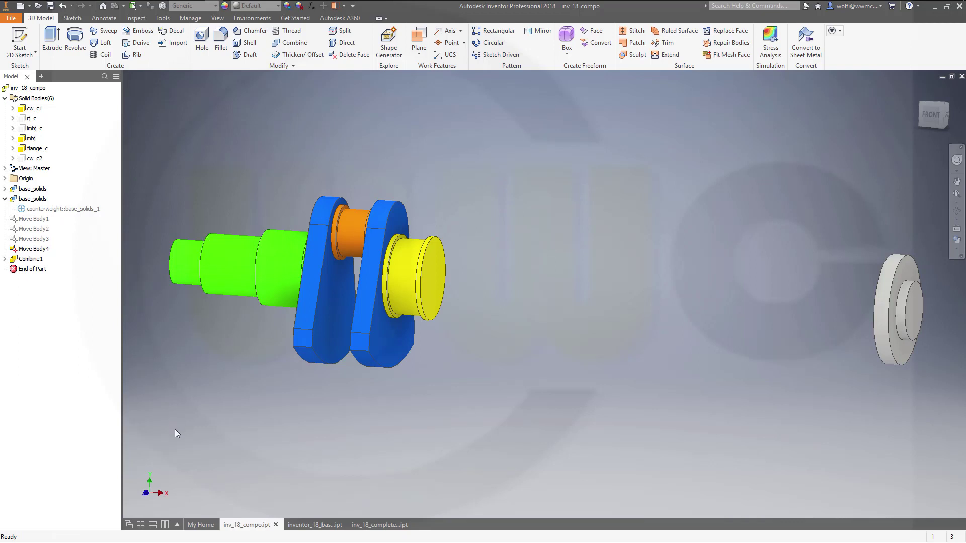
mouse_move(399, 526)
key("ctrl+o")
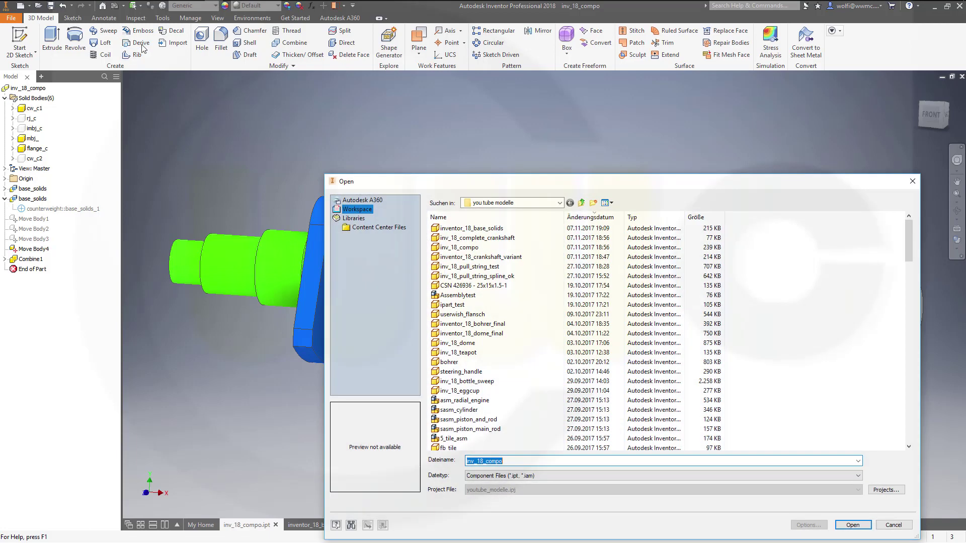
left_click(460, 229)
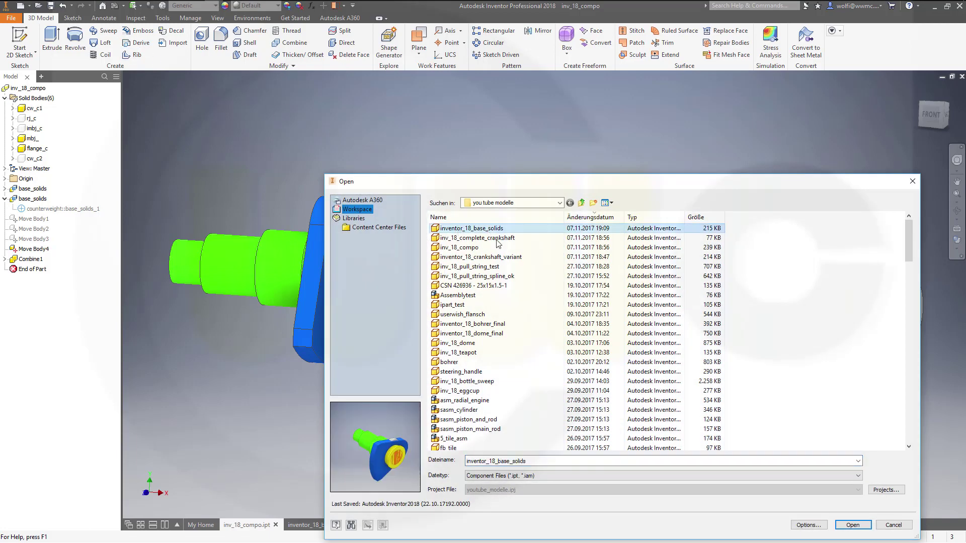
left_click(852, 525)
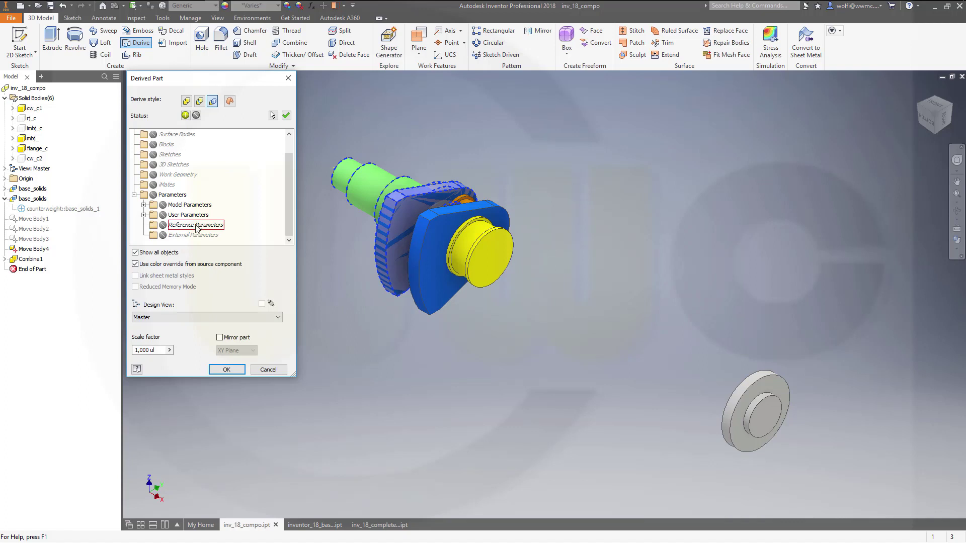
Step: Include user parameters cw_width, rj_length and imbj_lenght and create the derived feature
left_click(144, 215)
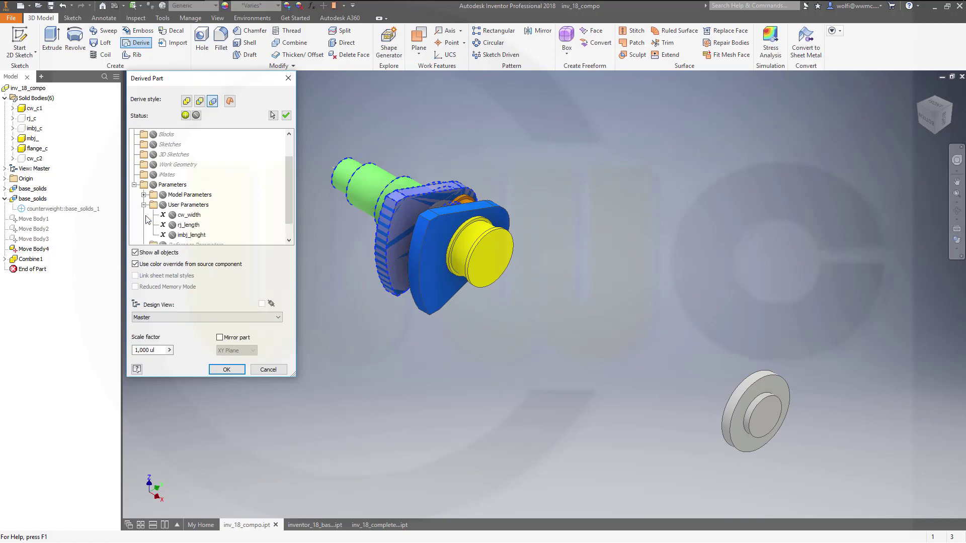
left_click(172, 214)
left_click(172, 225)
left_click(172, 235)
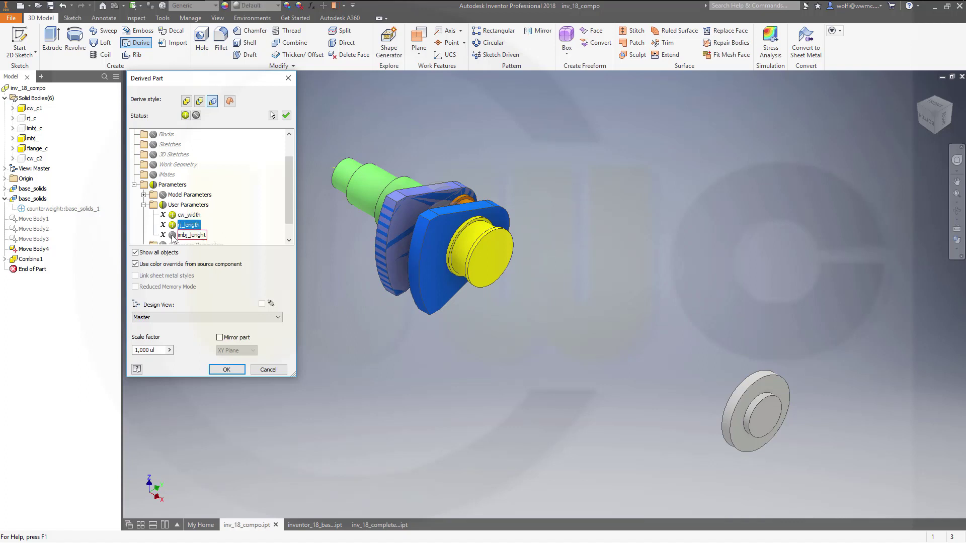
left_click(221, 371)
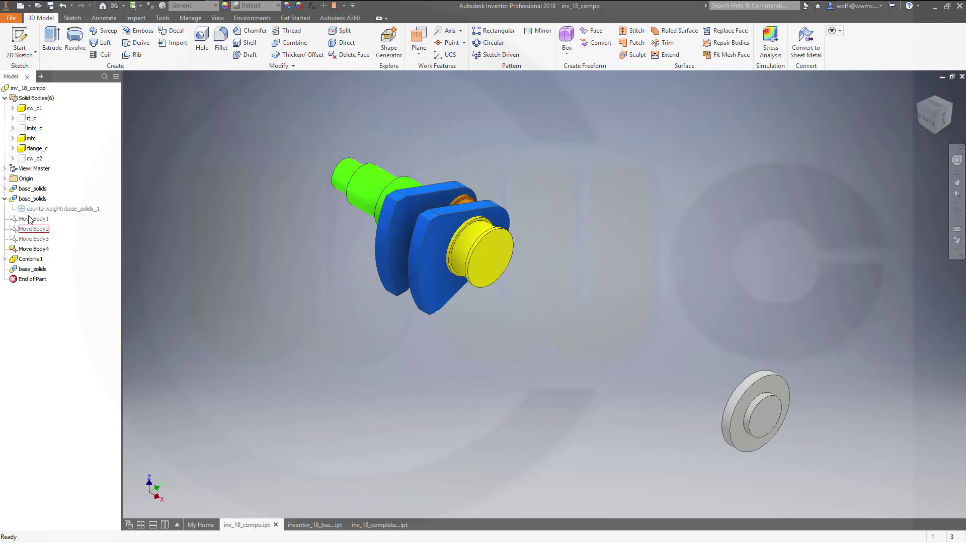
Step: Set Move Body1's X Offset to cw_width+rj_length and apply the move
left_click(5, 189)
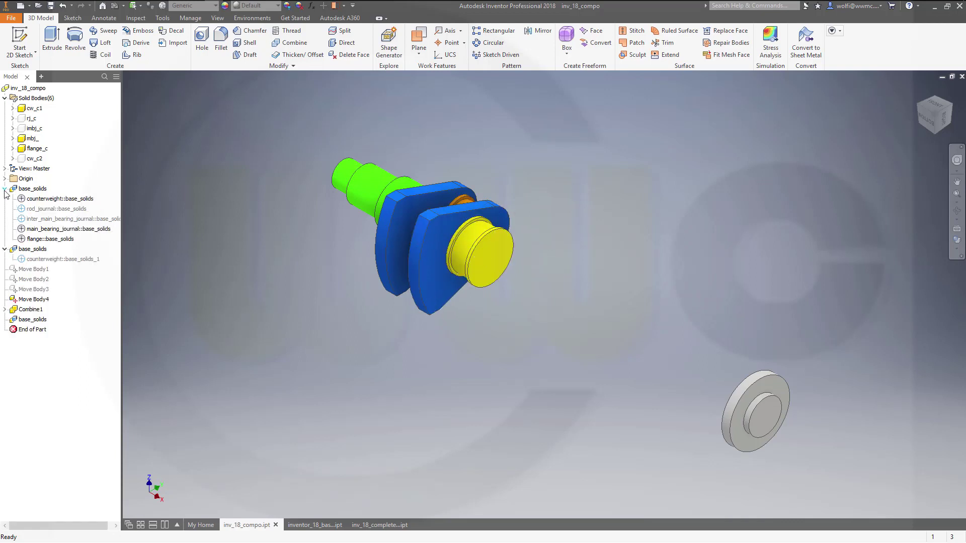
left_click(4, 189)
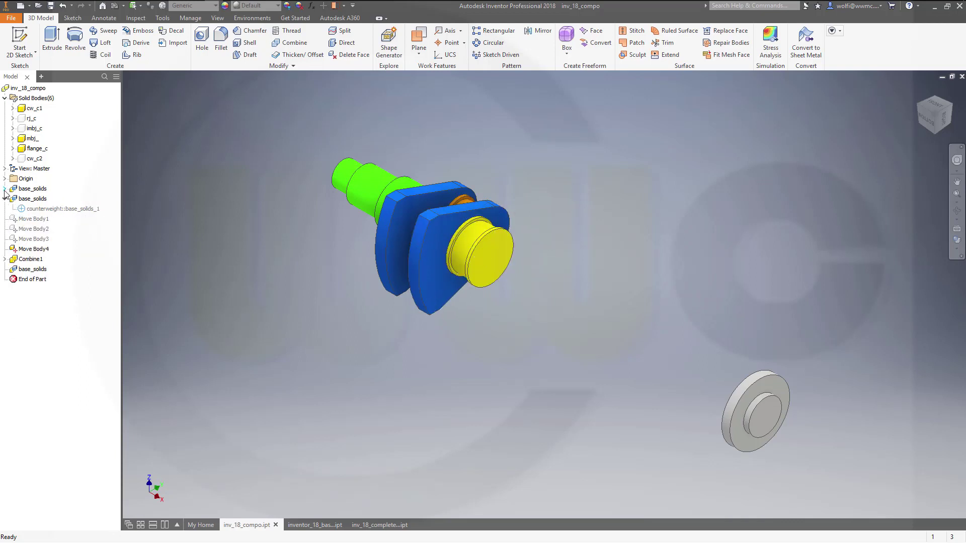
double_click(40, 220)
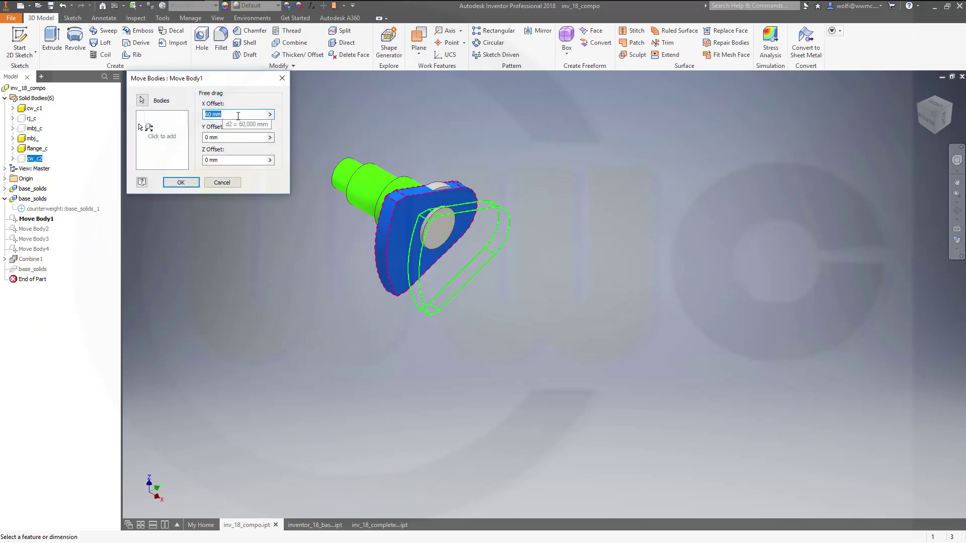
type("cw")
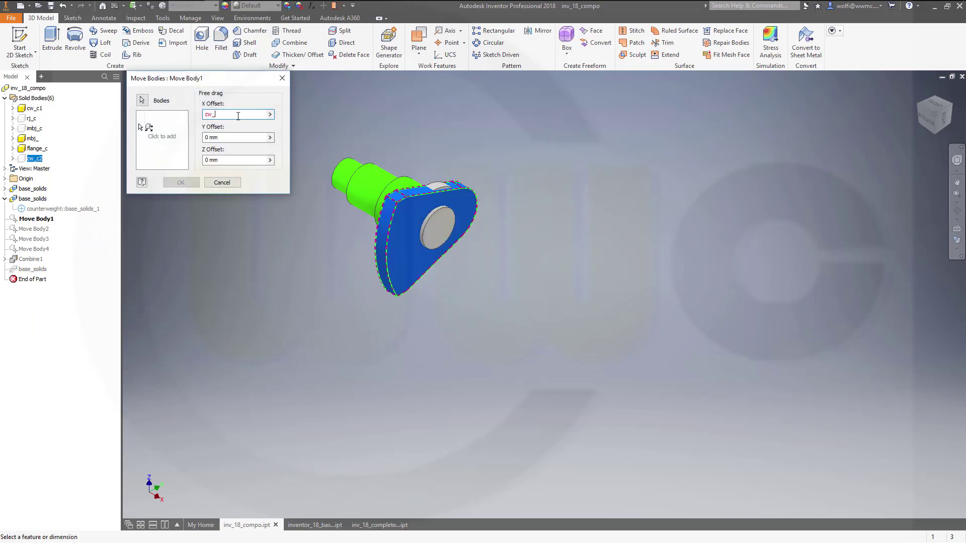
type("_width")
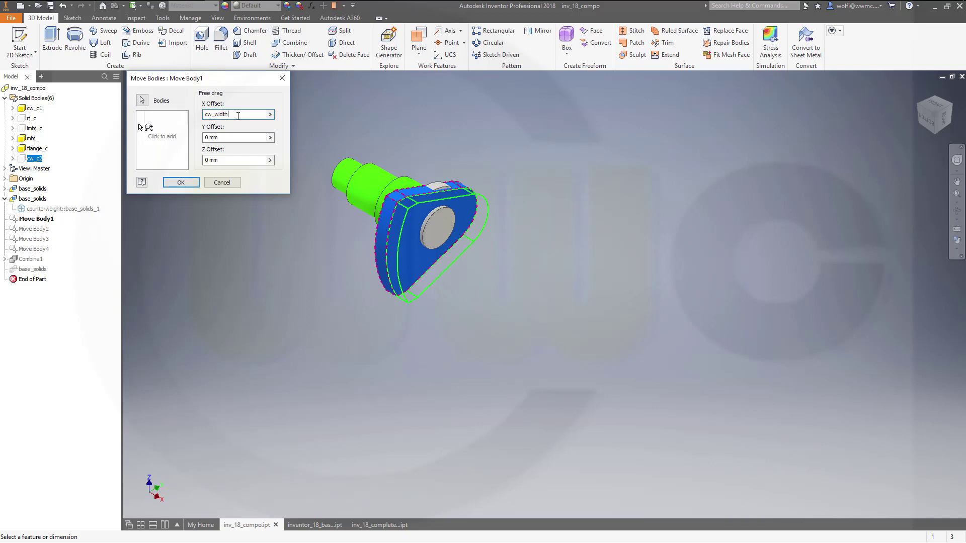
type("+")
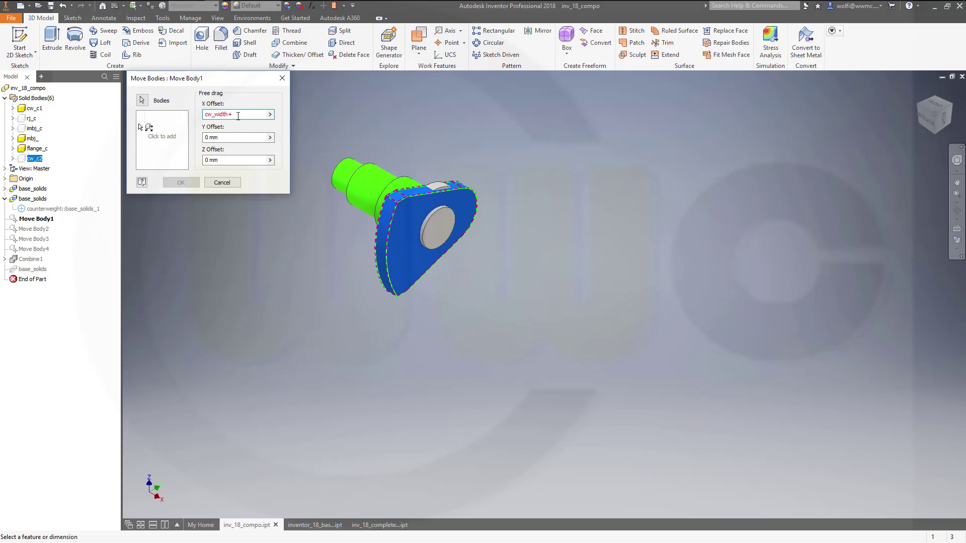
left_click(270, 115)
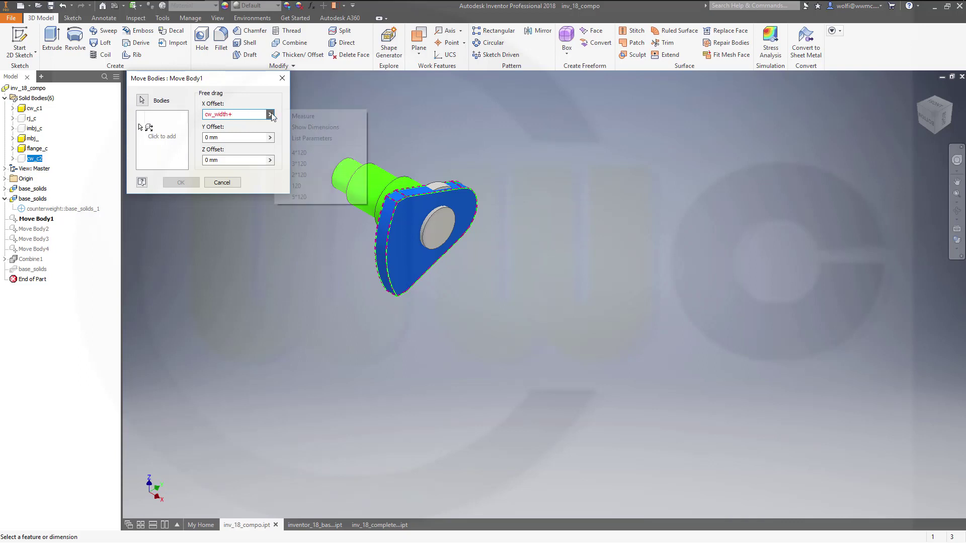
left_click(299, 139)
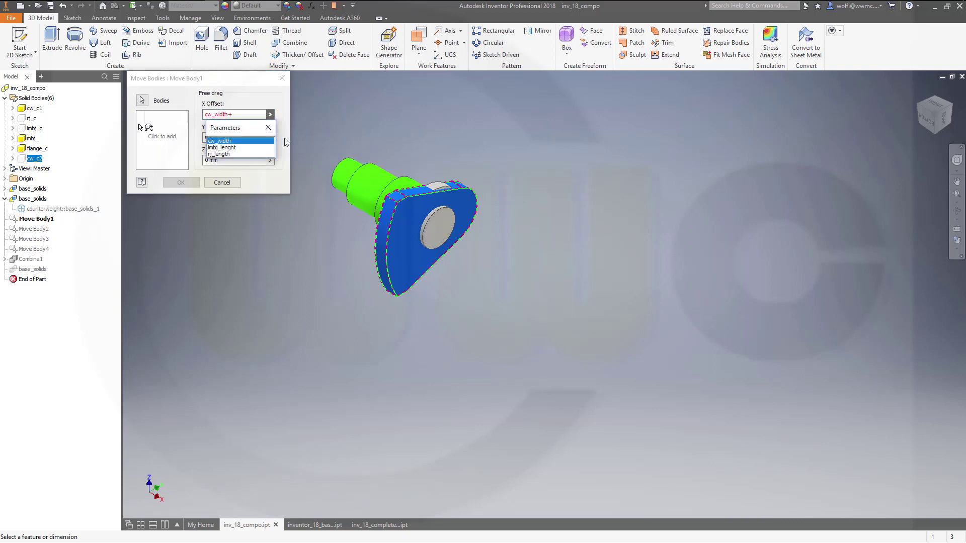
left_click(217, 153)
left_click(180, 183)
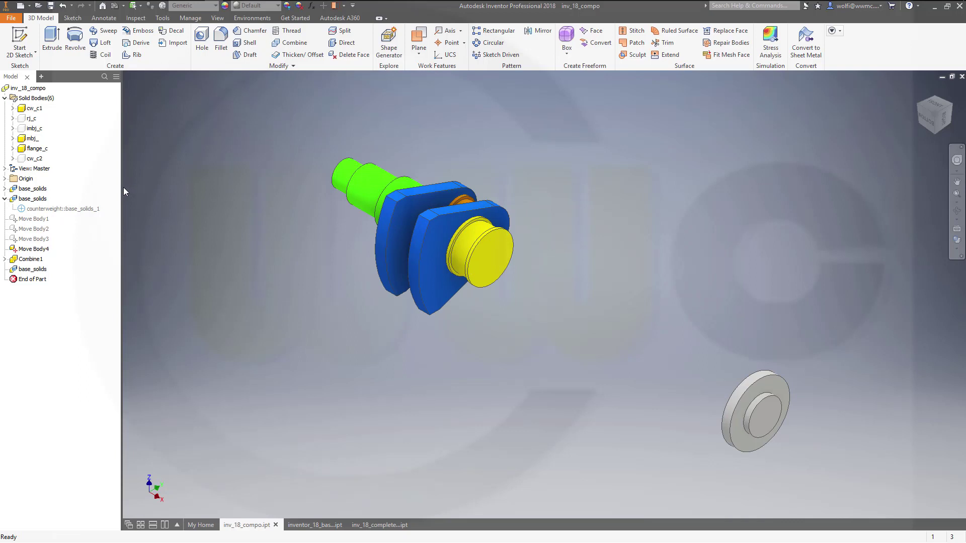
Step: Set Move Body2's X offset to cw_width, then reopen Move Body3 for editing
double_click(36, 229)
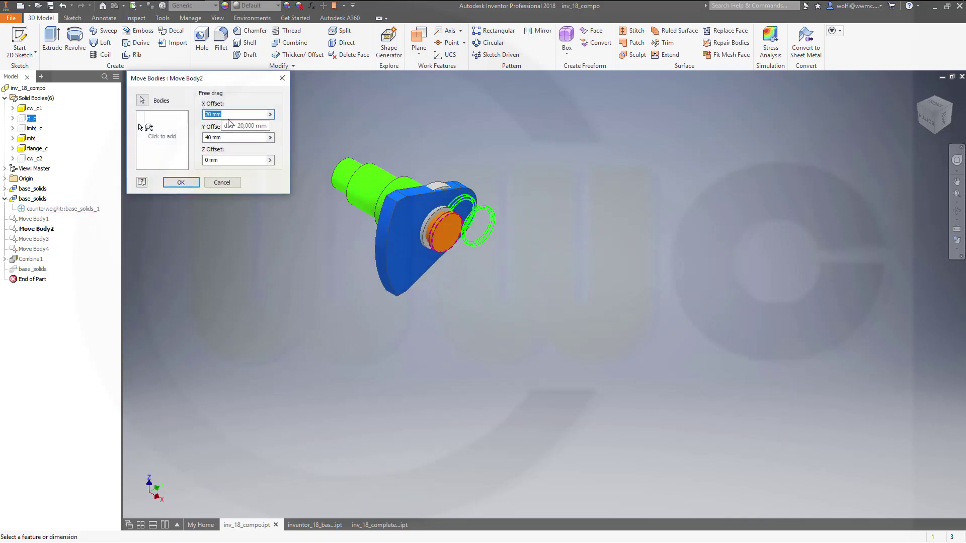
type("c")
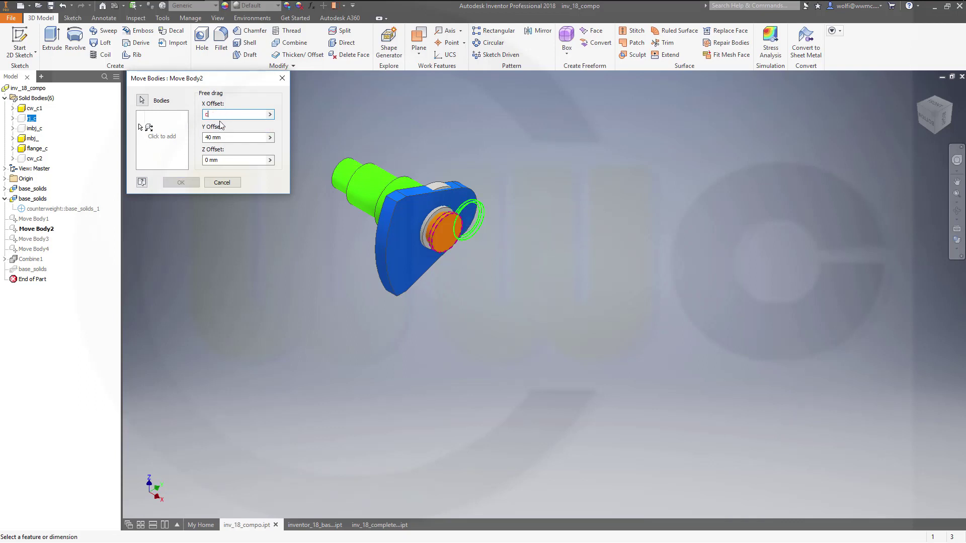
type("w_width")
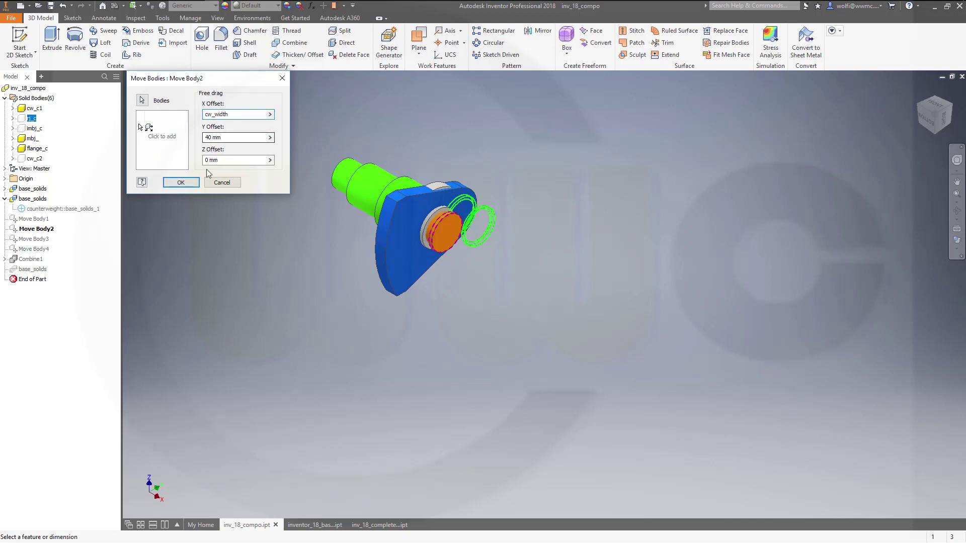
left_click(184, 181)
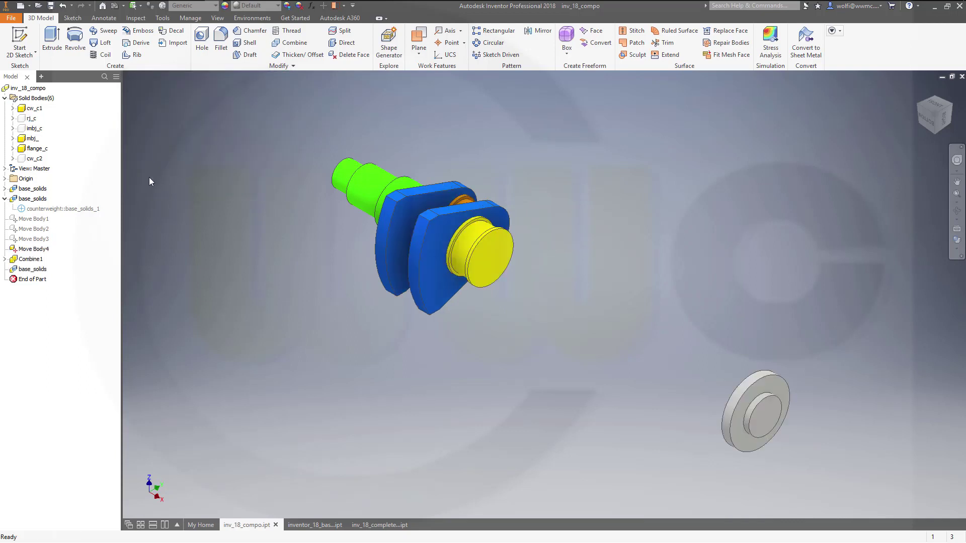
double_click(36, 239)
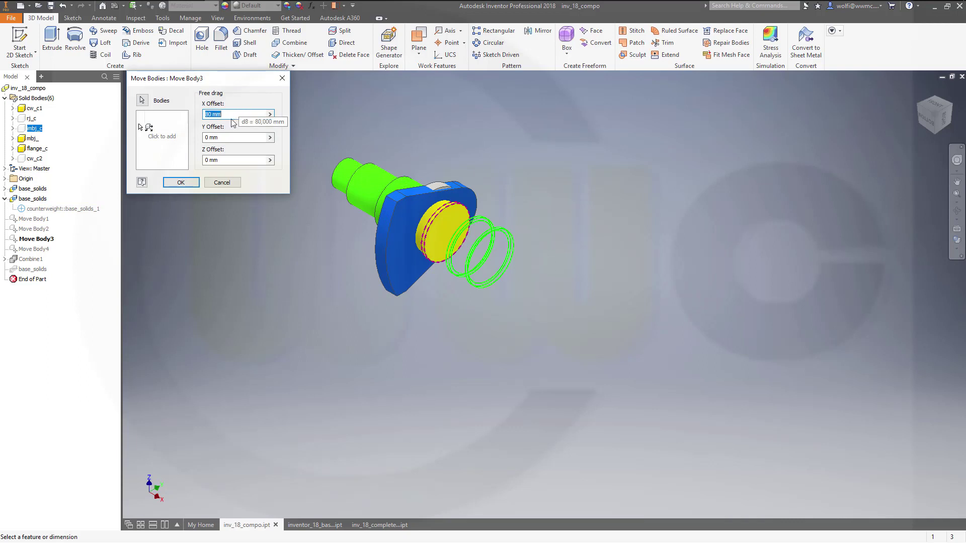
Step: Set Move Body3's X offset to 2*cw_width+rj_length+imbj_lenght, adding imbj_lenght from the parameter list
left_click(226, 114)
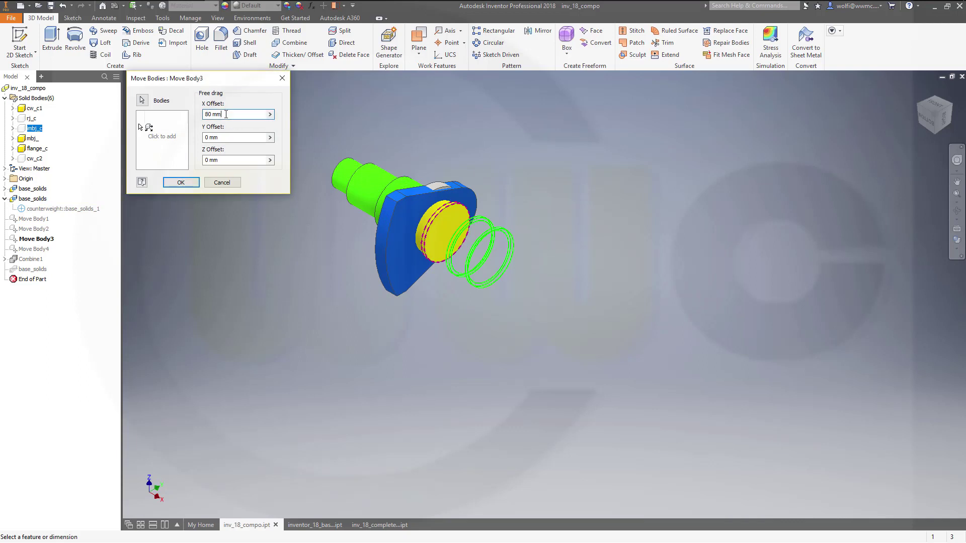
double_click(226, 114)
type("2*")
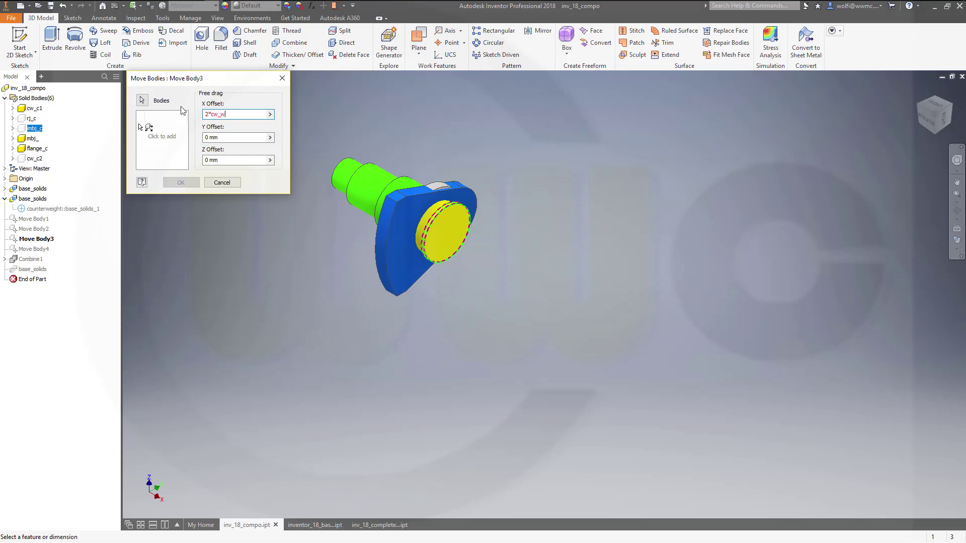
type("cw_width")
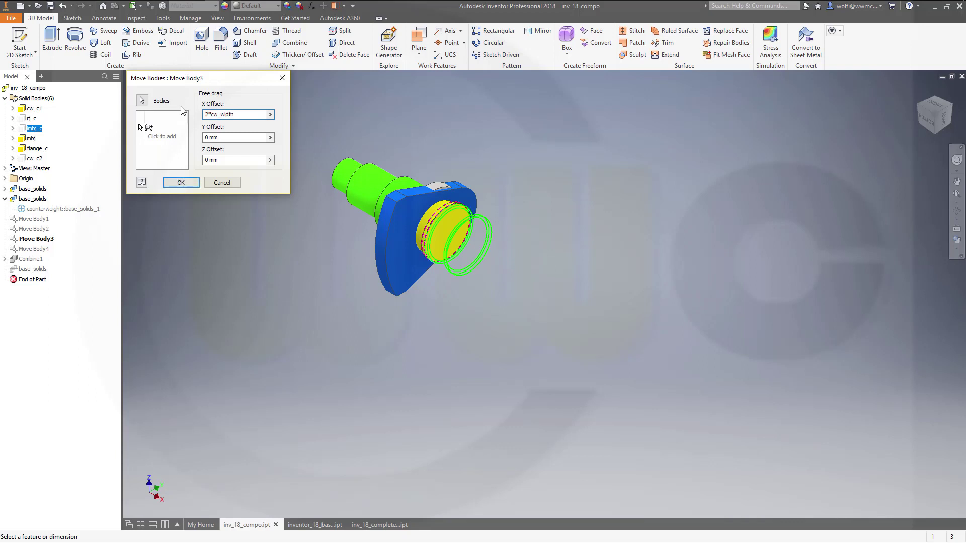
type("+rj_")
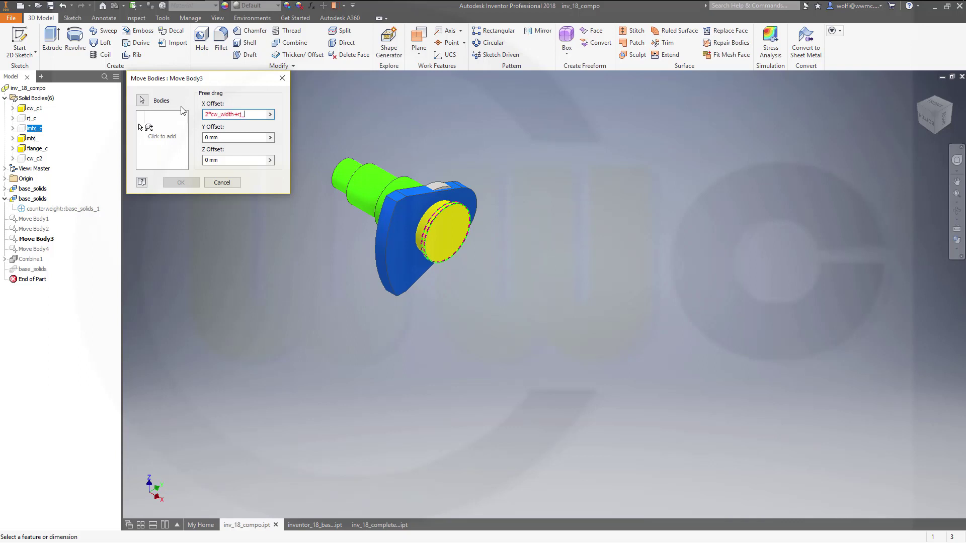
type("lenght")
key("BackSpace")
type("th+")
left_click(270, 115)
left_click(305, 138)
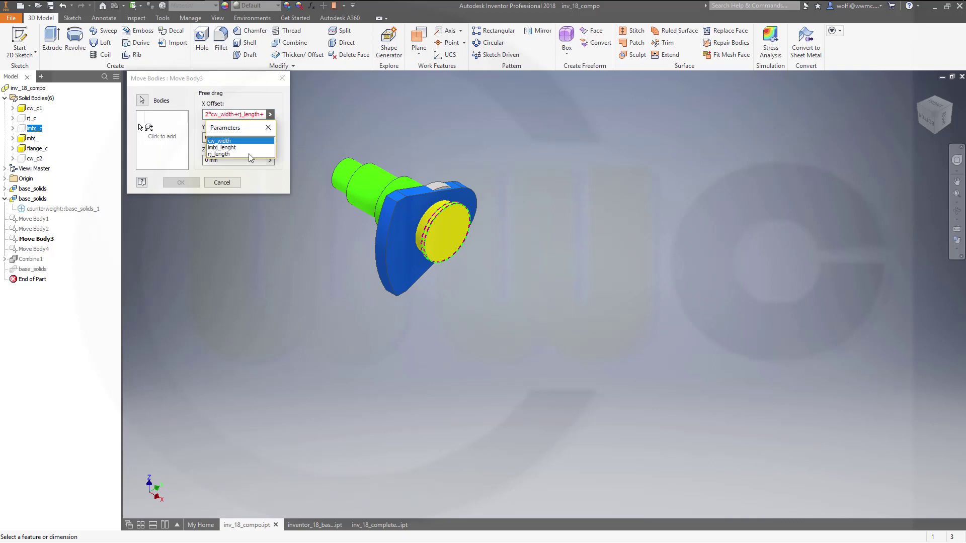
double_click(225, 148)
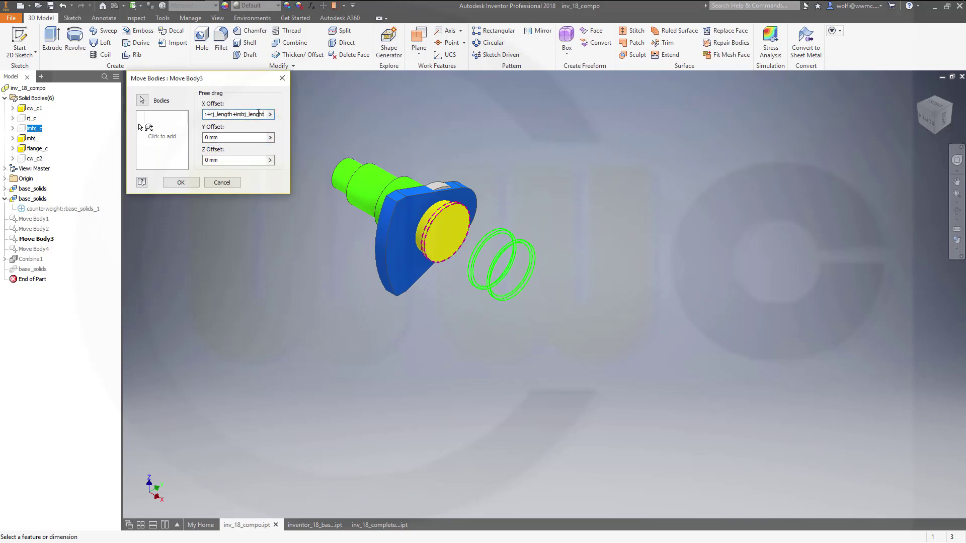
mouse_move(255, 116)
left_click(181, 182)
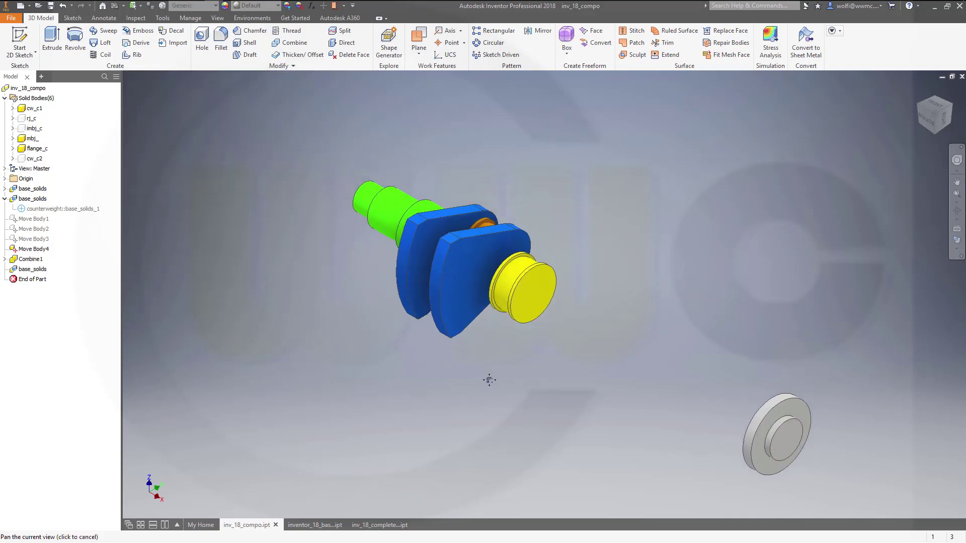
Step: Inspect Move Body1 and Move Body2, closing both with their offsets unchanged
middle_click_drag(488, 379, 538, 360, "shift")
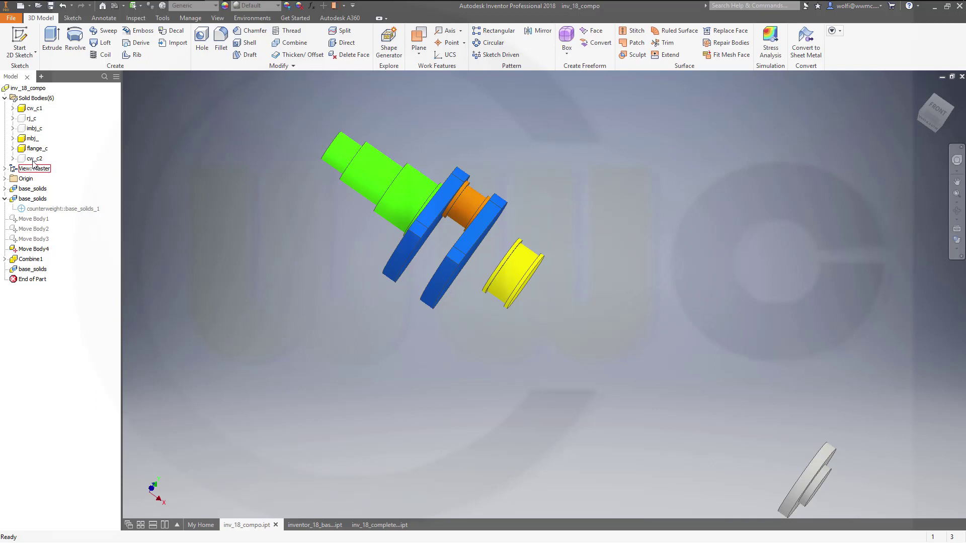
double_click(31, 221)
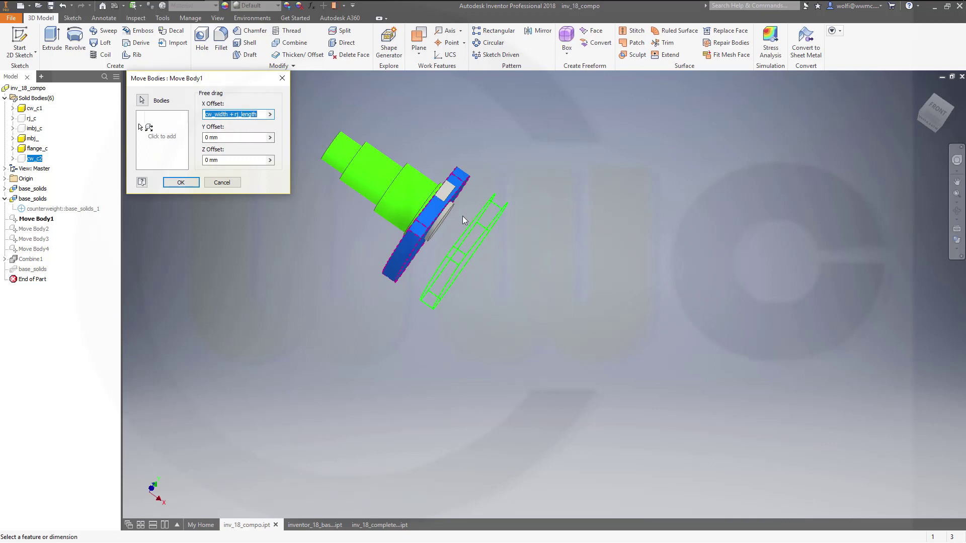
left_click(176, 183)
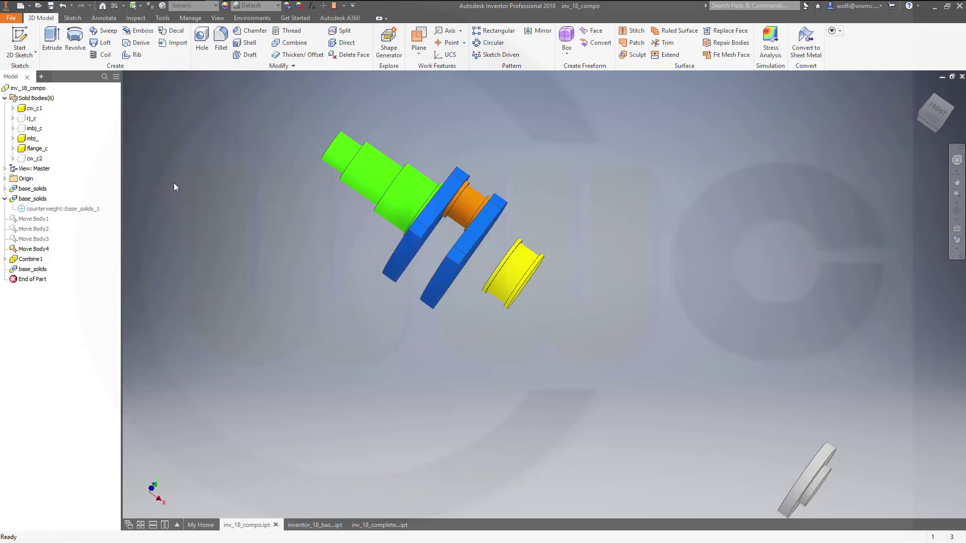
double_click(35, 228)
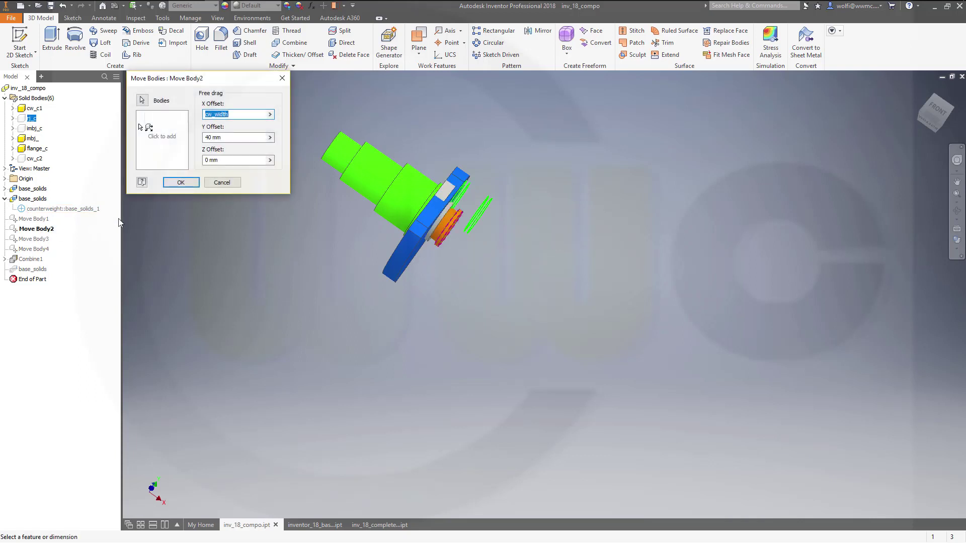
left_click(182, 182)
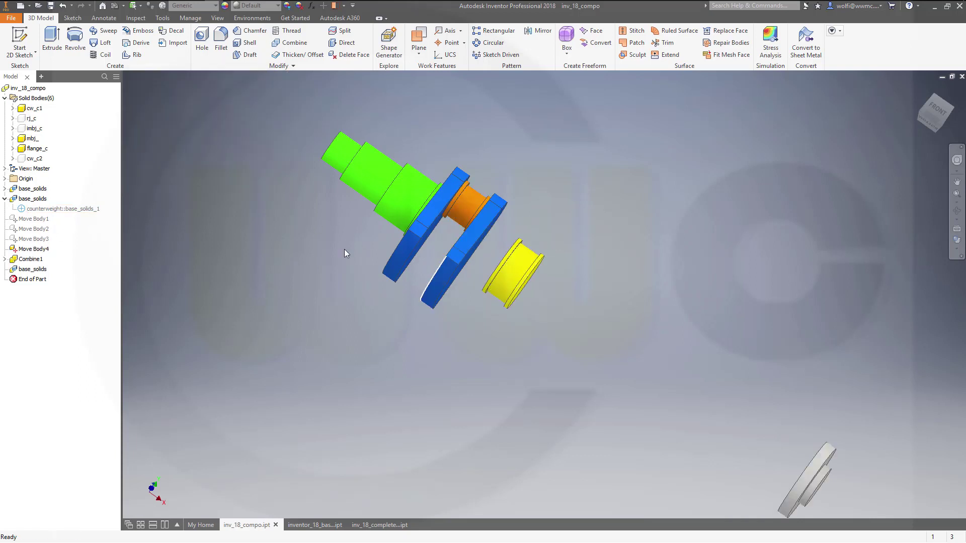
Step: Remove +imbj_lenght from Move Body3's X offset and apply it
double_click(36, 240)
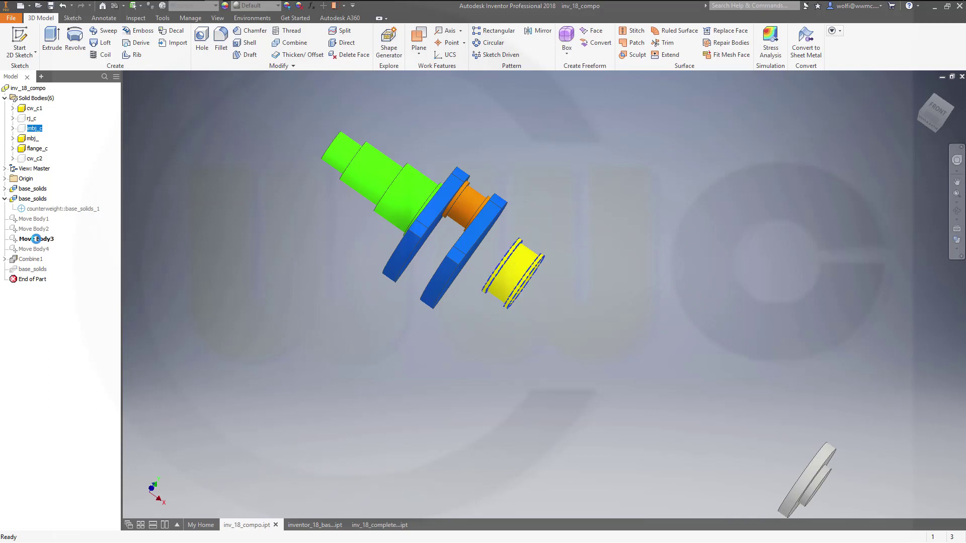
left_click(227, 115)
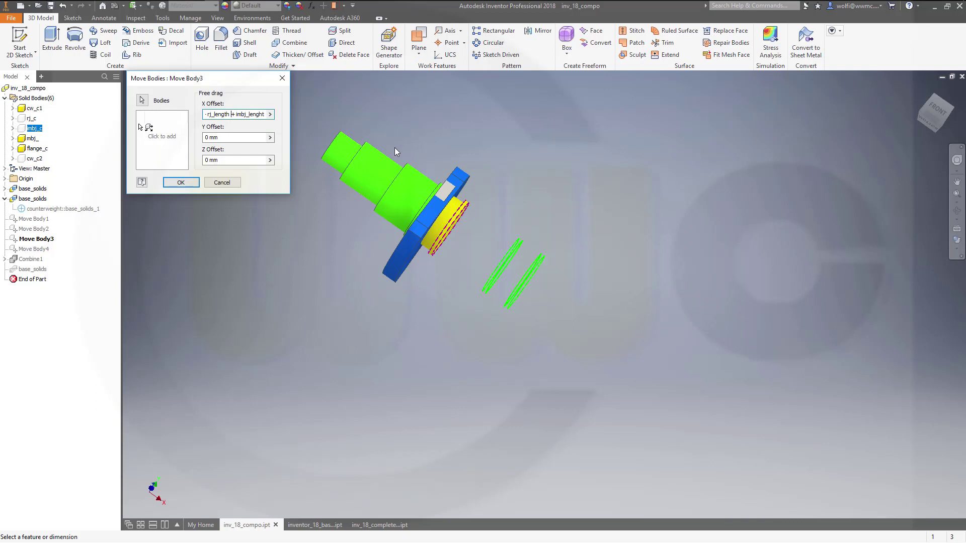
key("Delete")
key("Delete")
key("Delete")
key("Delete")
key("Delete")
key("Delete")
key("Delete")
key("Delete")
key("Delete")
key("Delete")
key("Delete")
key("Delete")
key("Delete")
key("Return")
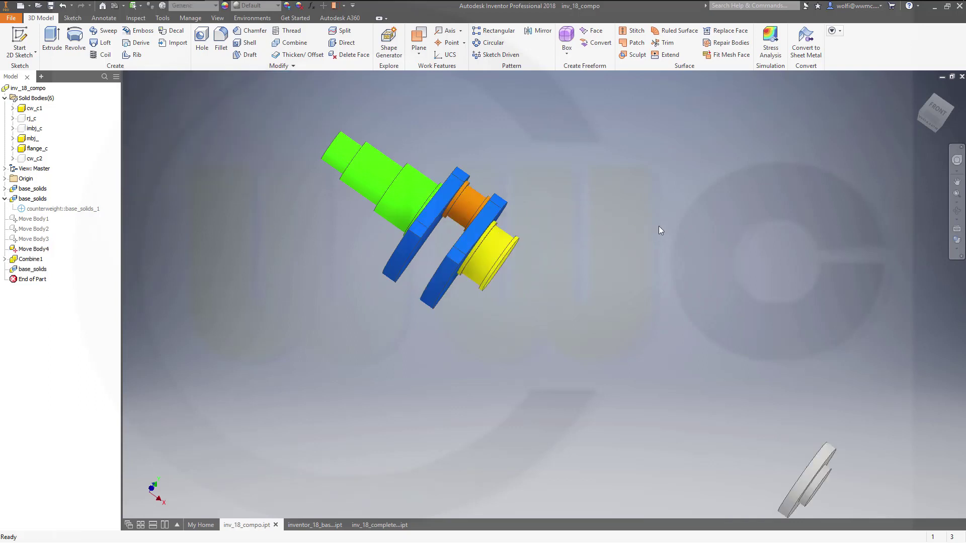
Step: Save inv_18_compo.ipt together with its dependent inventor_18_base_solids.ipt
middle_click_drag(418, 277, 303, 295, "shift")
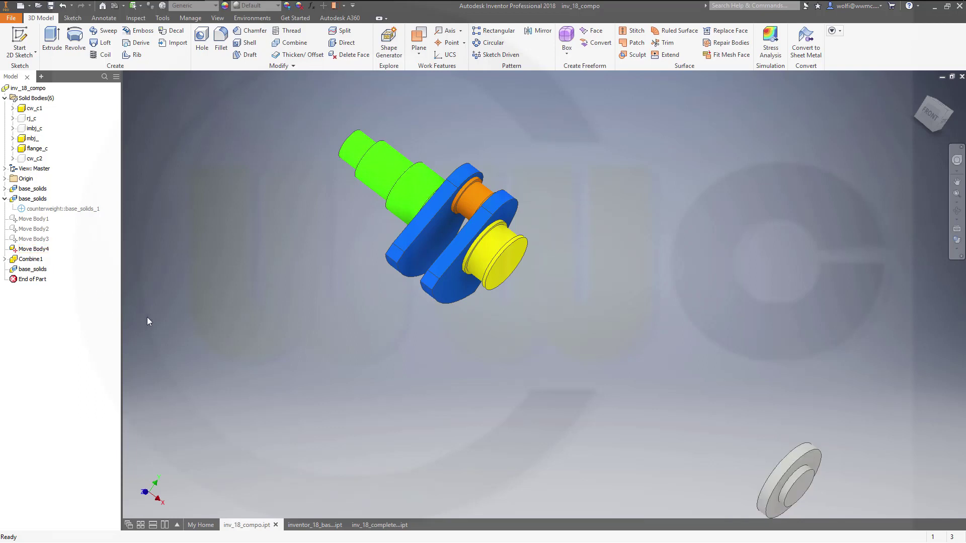
left_click(51, 6)
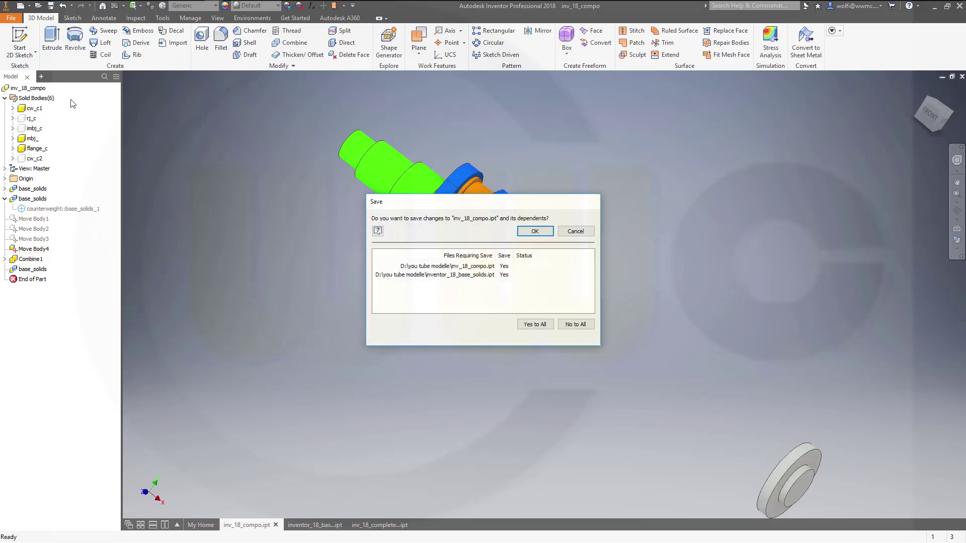
left_click(535, 231)
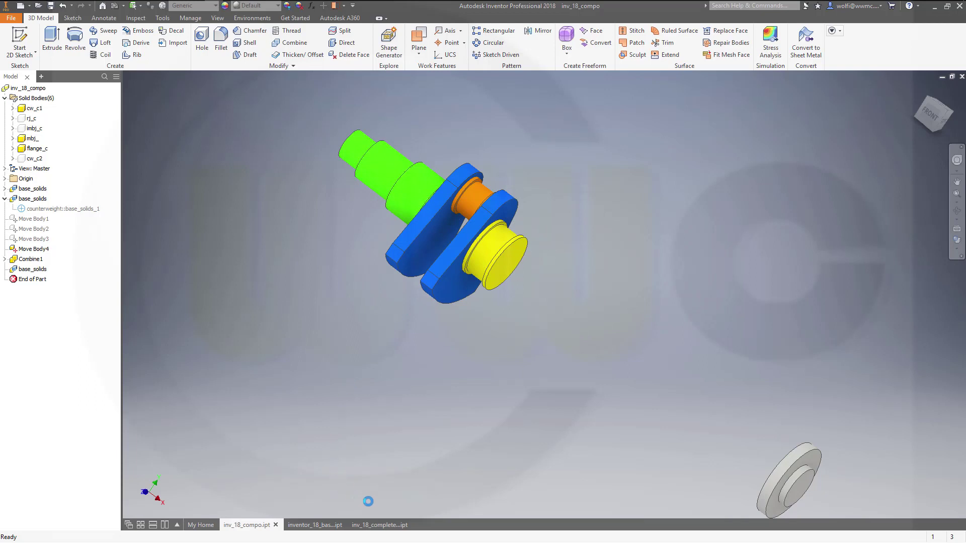
Step: In base_solids, add a new numeric user parameter named combo_length
left_click(326, 525)
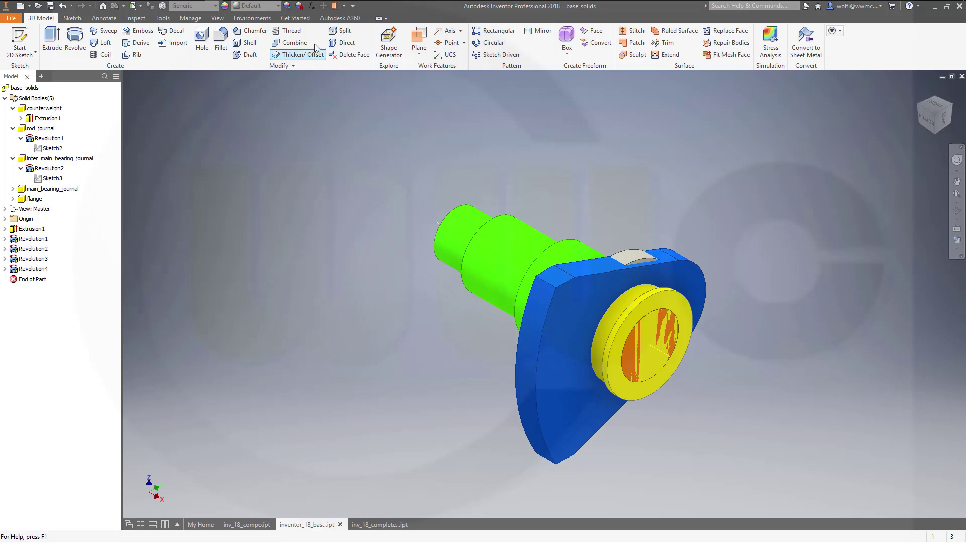
left_click(312, 6)
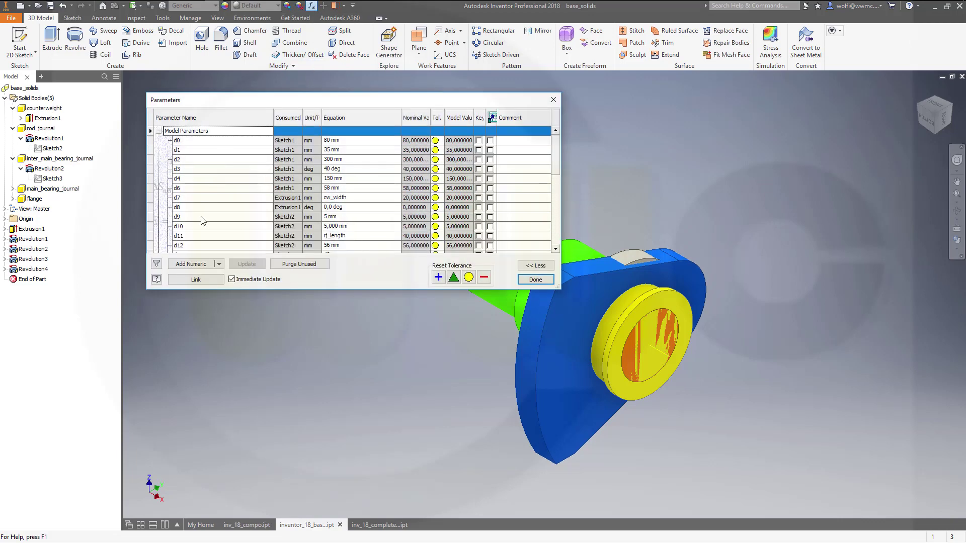
left_click(192, 264)
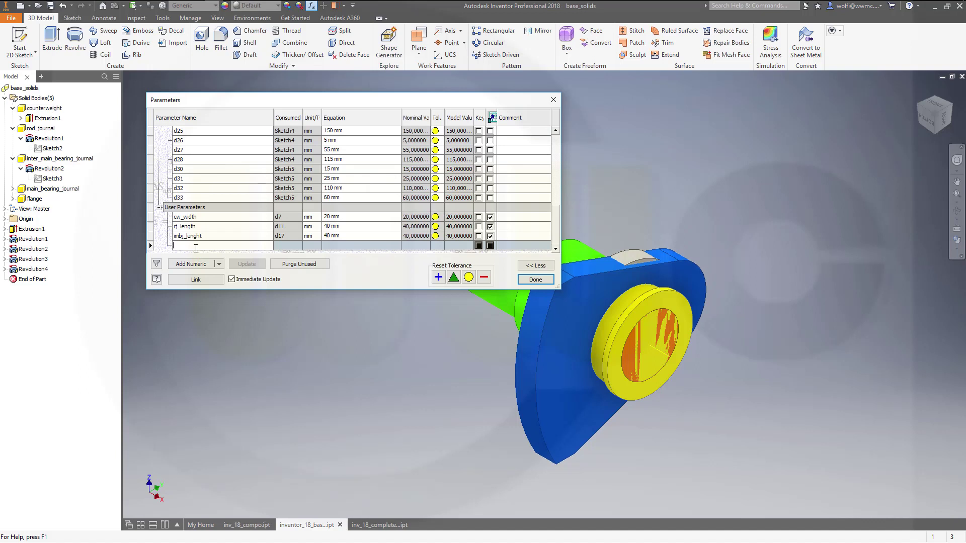
type("com")
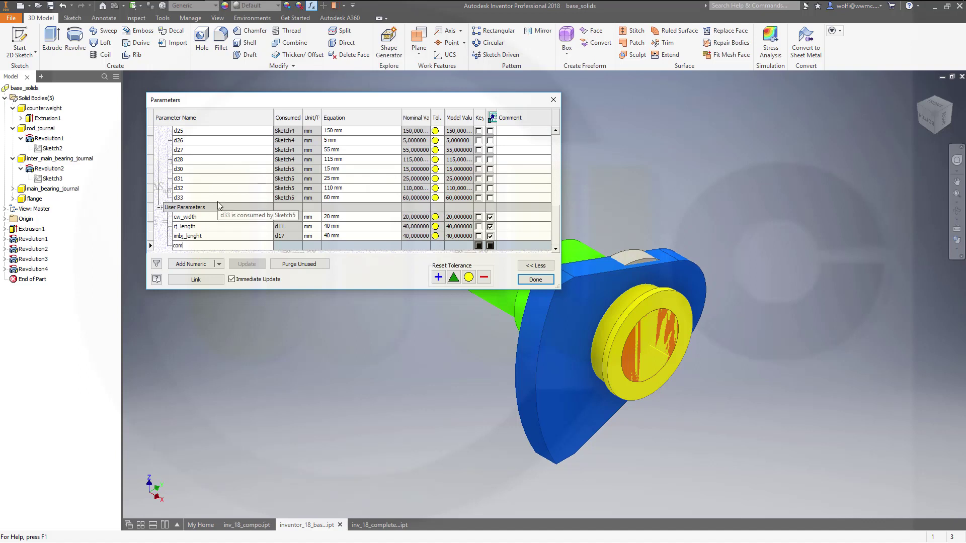
type("bo")
type("_lengh")
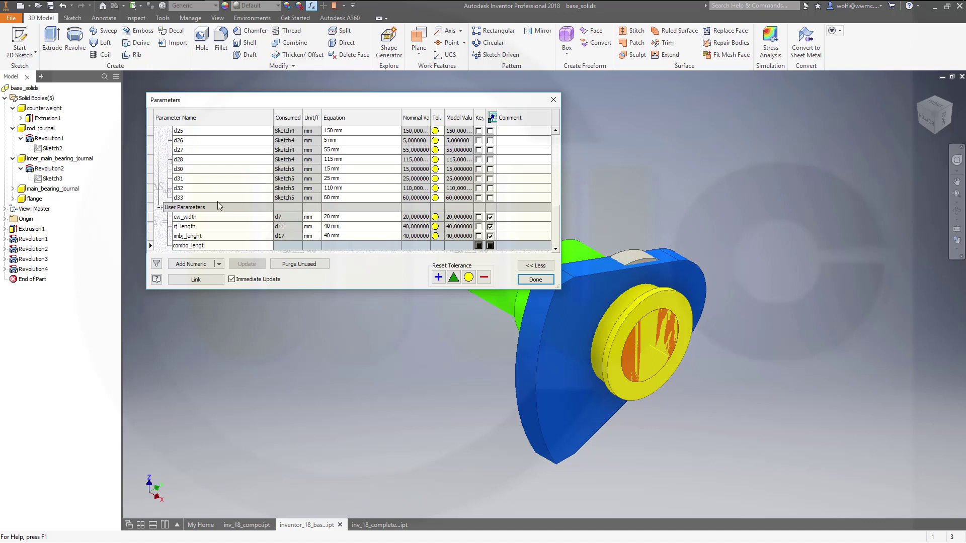
type("h")
left_click(288, 245)
left_click(337, 245)
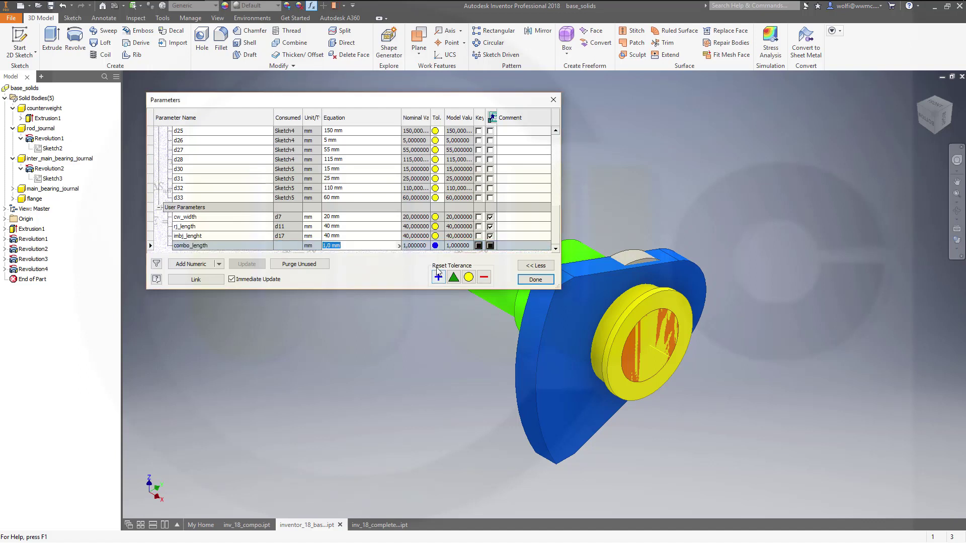
Step: Give combo_length the equation 2 ul * cw_width + rj_length + imbj_lenght (120 mm) and close Parameters
type("cw")
type("_with")
type("th")
type("2*")
type("+")
type("rj_leng")
key("BackSpace")
key("BackSpace")
key("BackSpace")
type("t")
type("h")
type("+")
type("im")
type("e")
type("n")
type("gth")
key("BackSpace")
key("BackSpace")
type("ht")
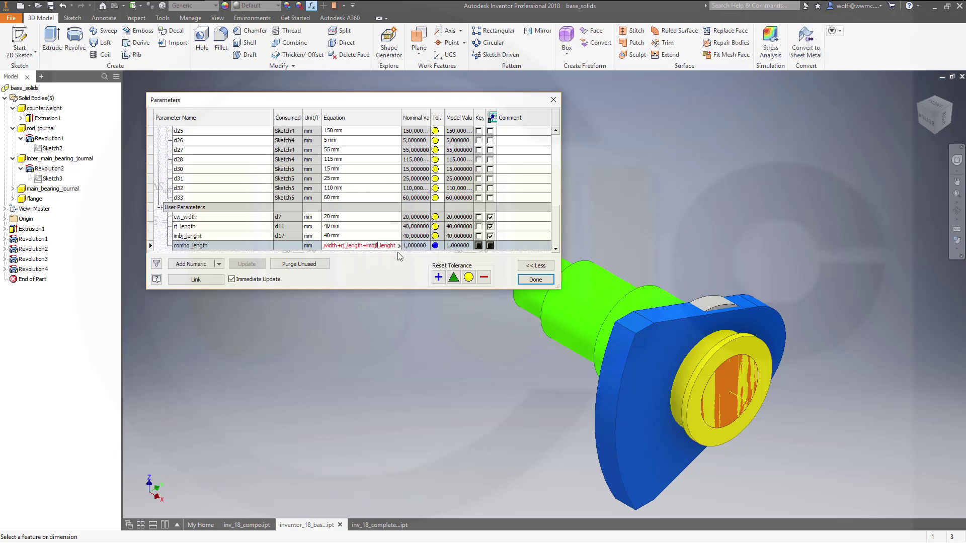
key("BackSpace")
key("Return")
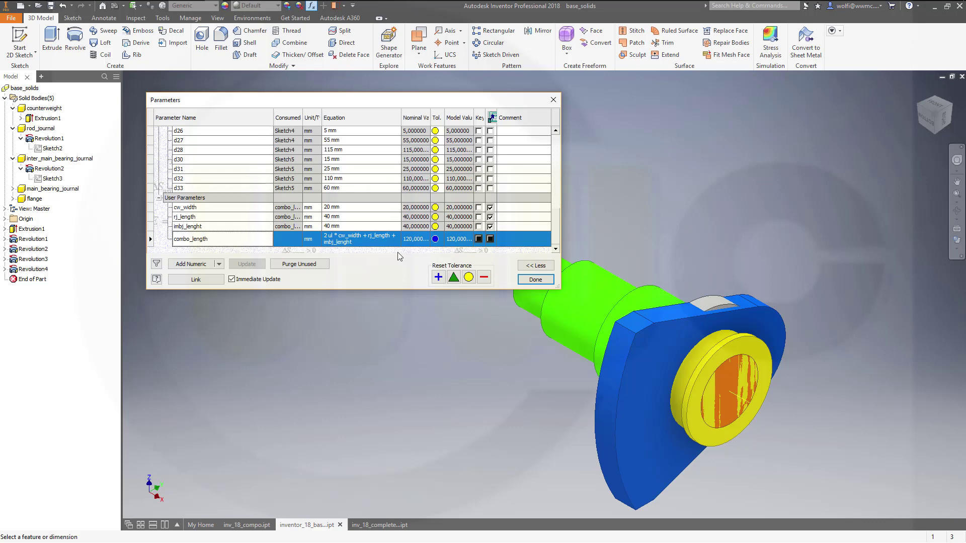
left_click(535, 279)
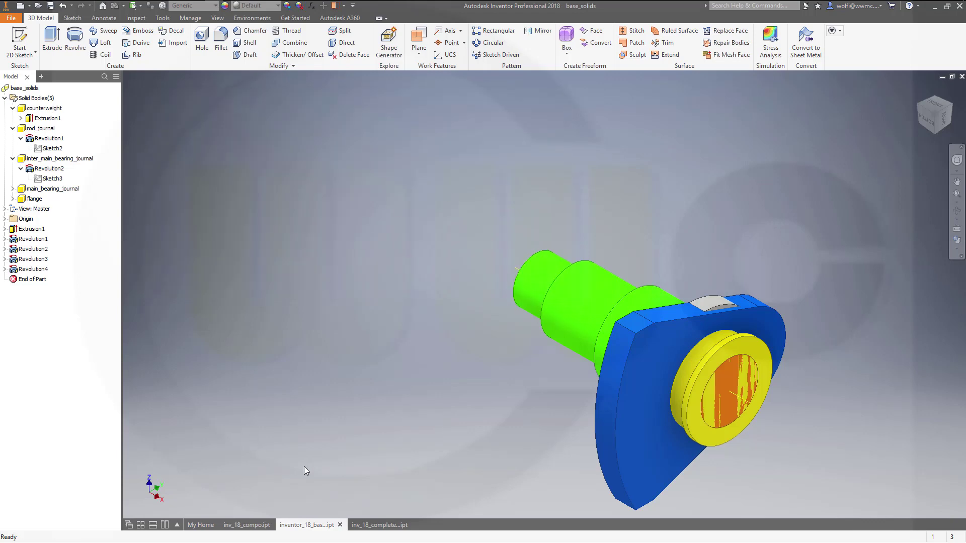
Step: In inv_18_compo, start a derived part from inventor_18_base_solids
left_click(247, 525)
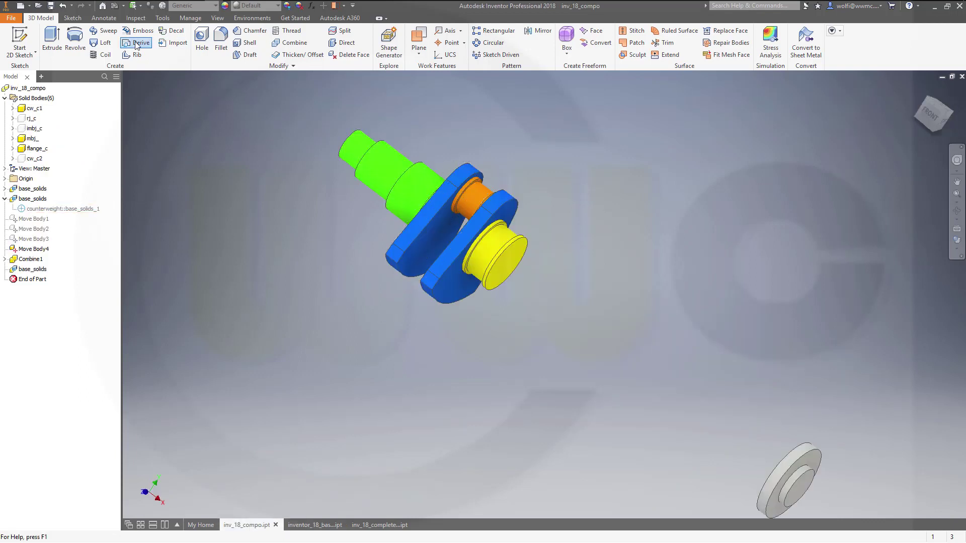
key("ctrl+o")
left_click(456, 229)
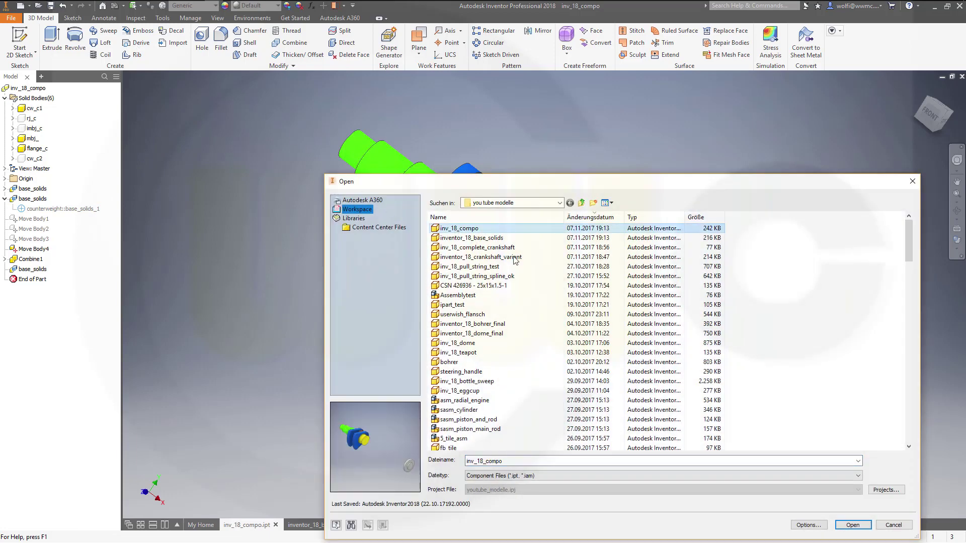
left_click(503, 239)
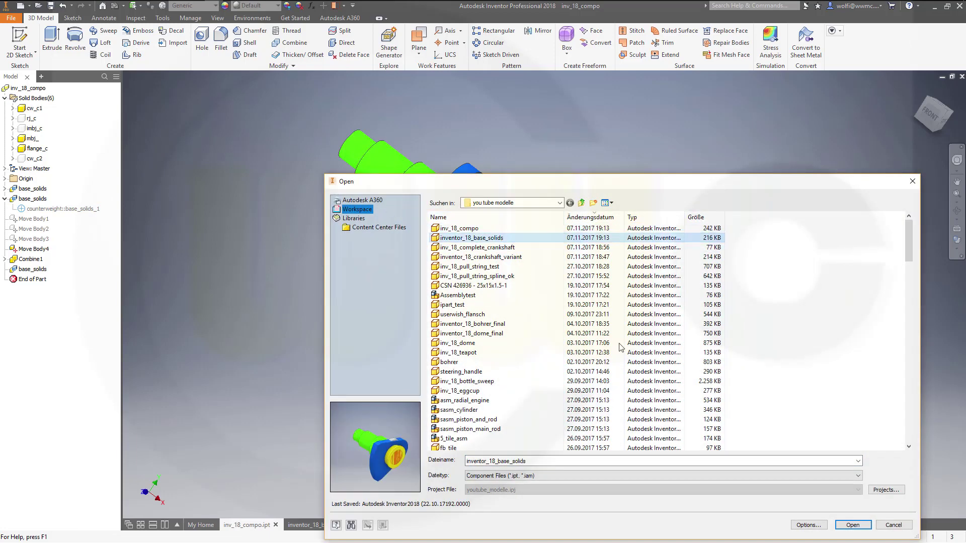
left_click(852, 525)
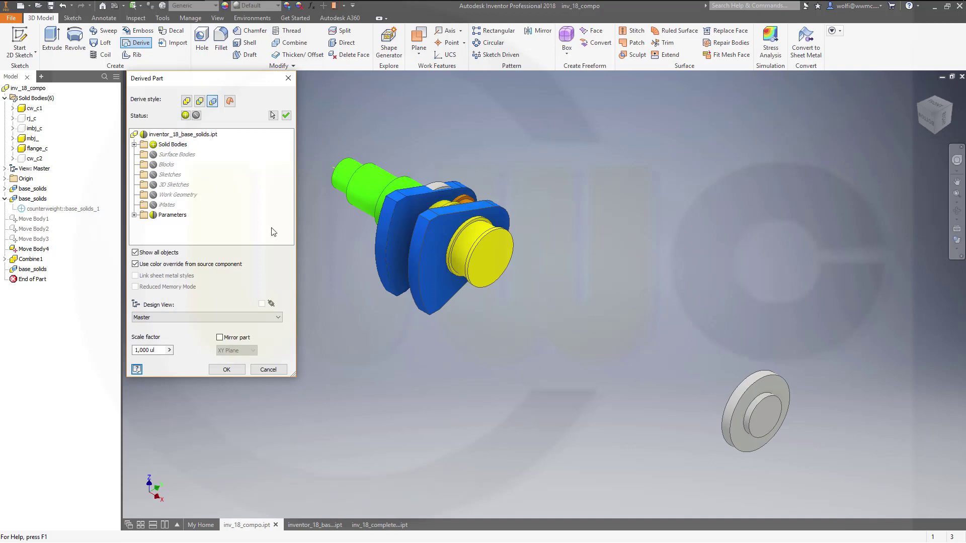
Step: Exclude the solid bodies and derive only the combo_length user parameter
left_click(153, 144)
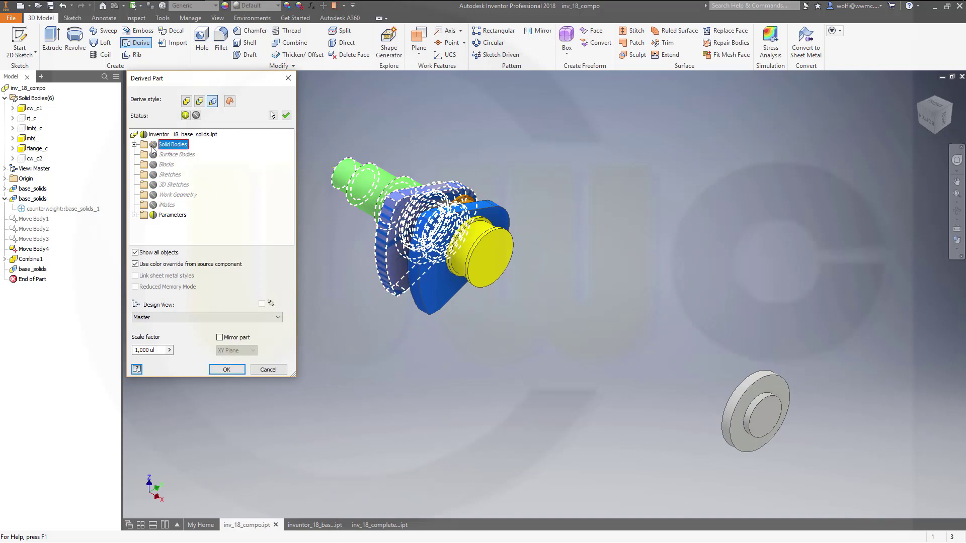
left_click(135, 216)
left_click(145, 217)
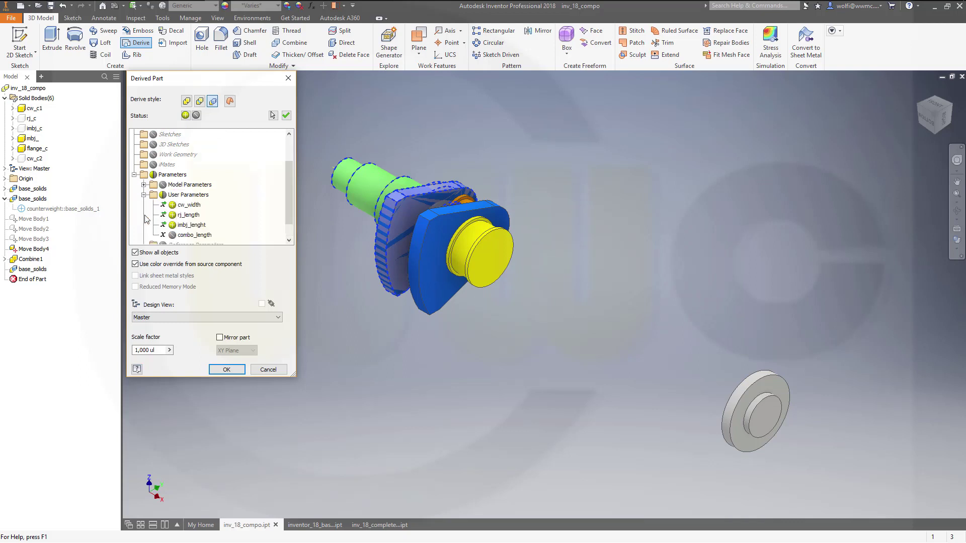
left_click(172, 235)
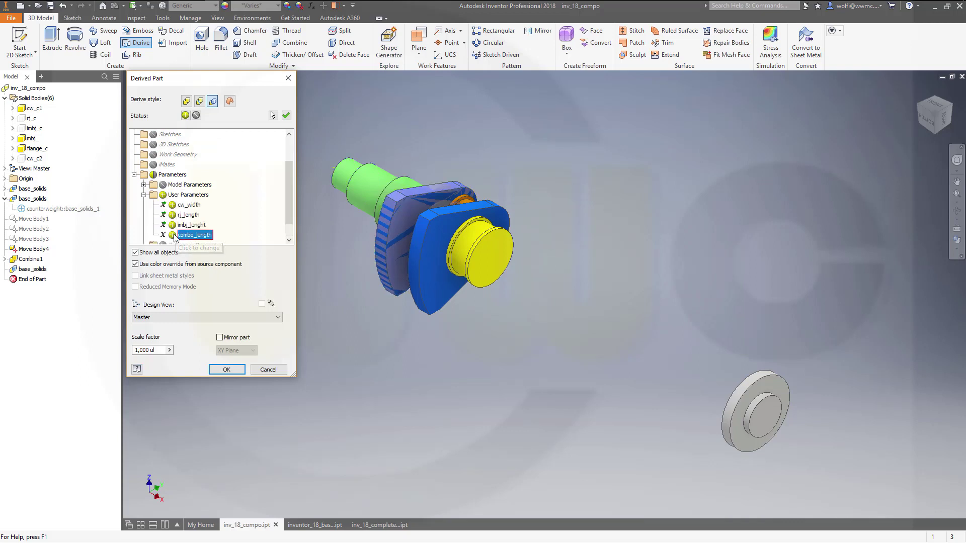
left_click(173, 224)
left_click(173, 215)
left_click(172, 204)
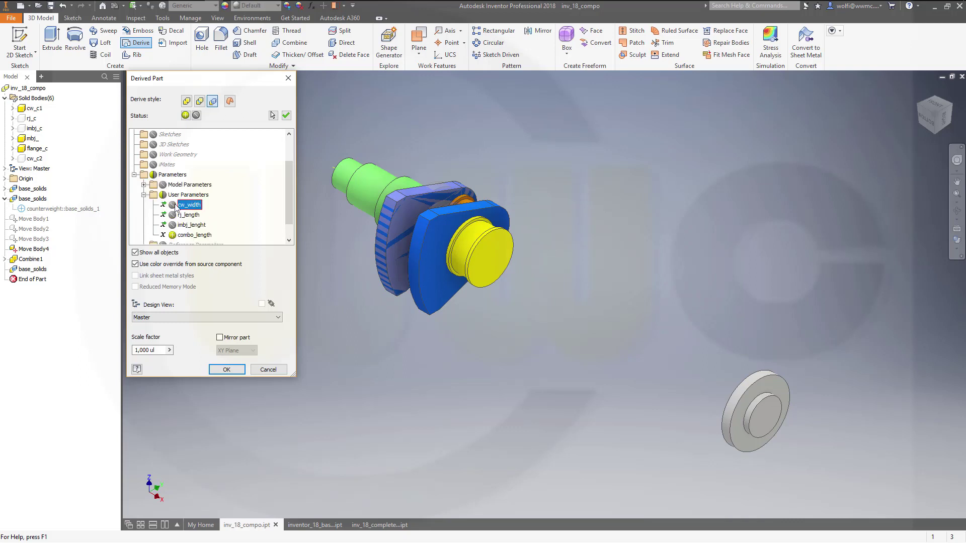
left_click(225, 369)
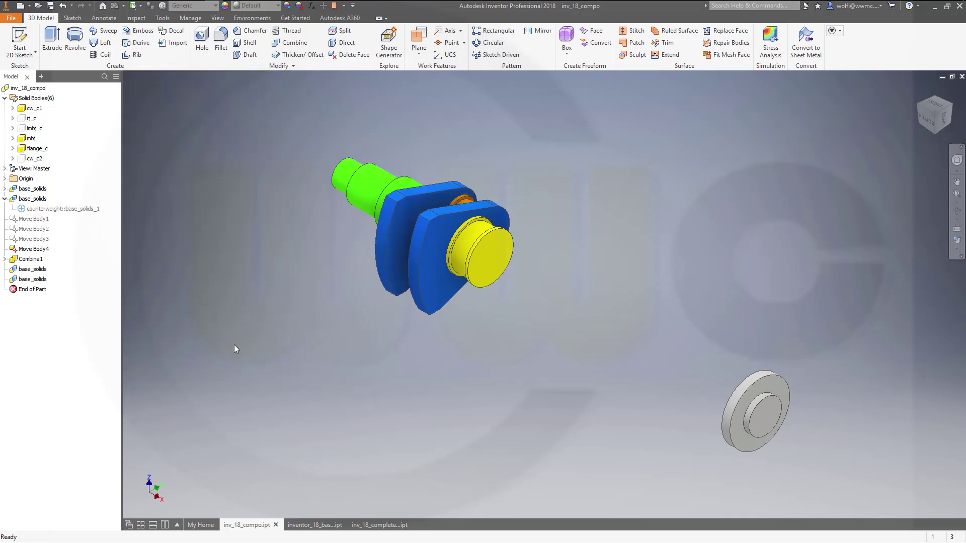
Step: Set Move Body4's X offset to 5*combo_length to move the flange
double_click(39, 254)
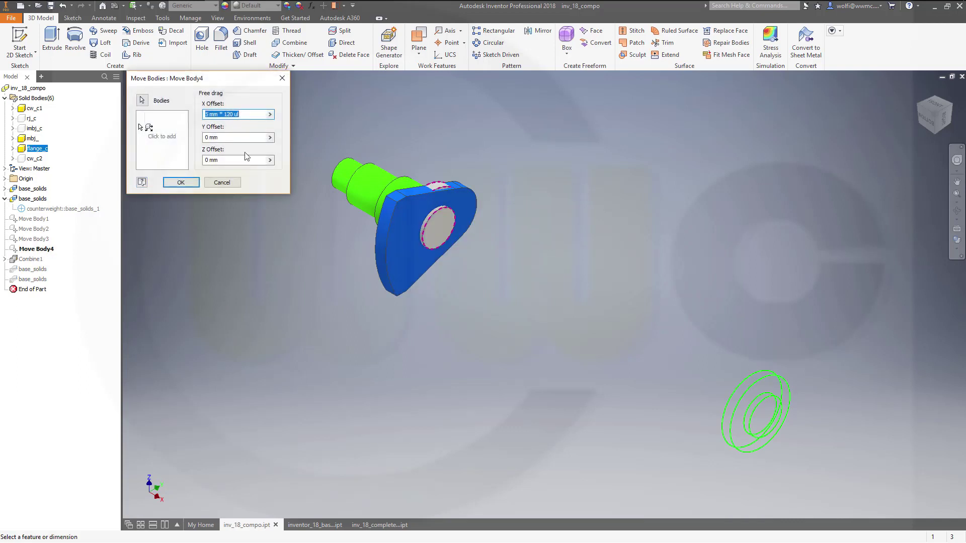
type("5+")
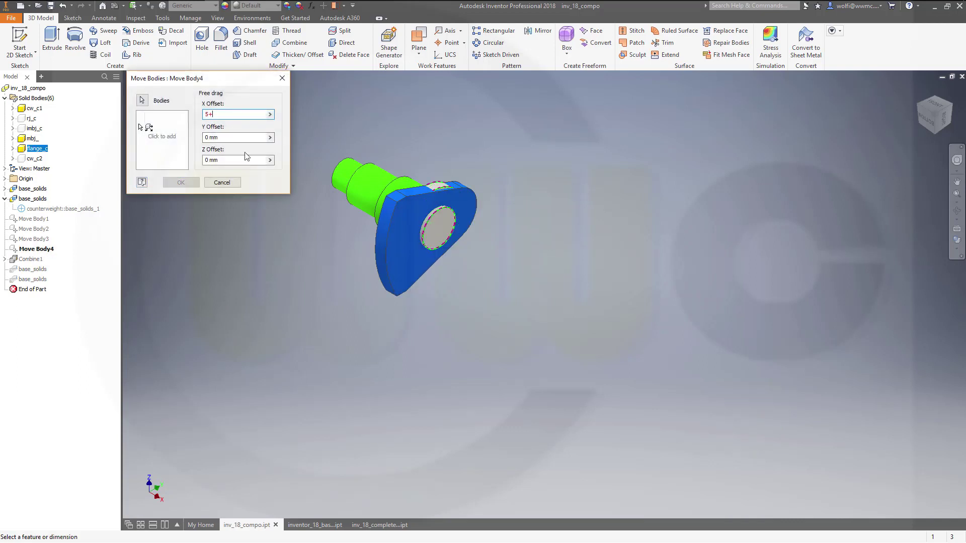
key("BackSpace")
type("*")
type("h")
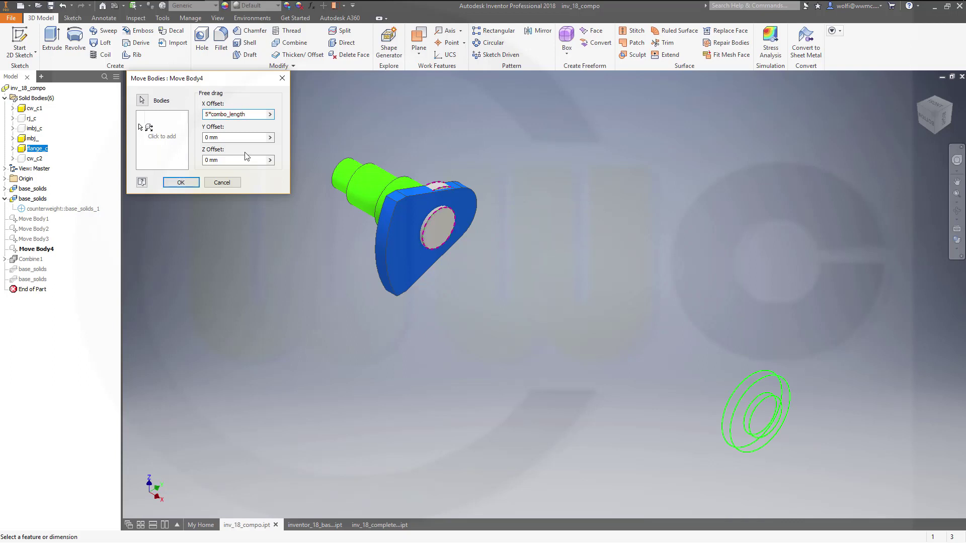
left_click(182, 182)
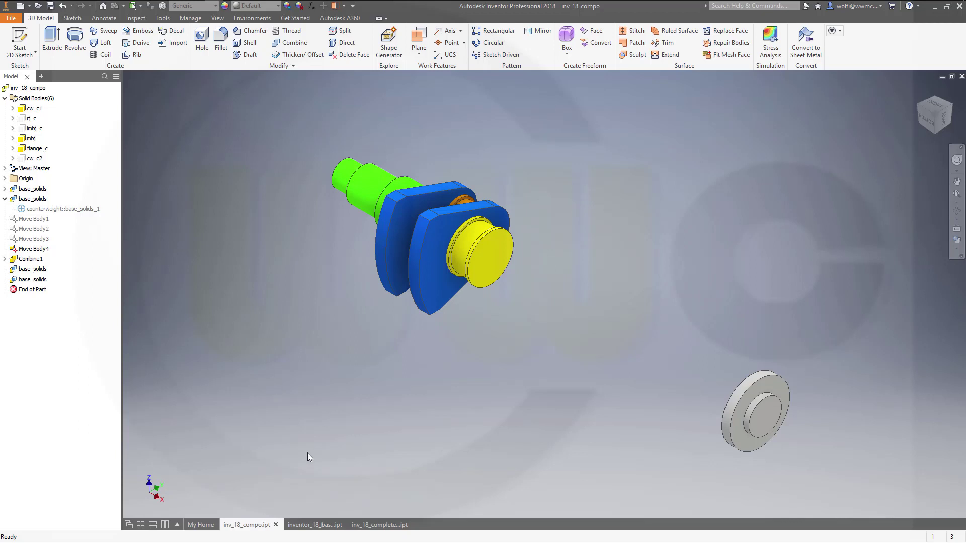
Step: Save inv_18_compo.ipt with its dependent base_solids part, then switch to base_solids
mouse_move(251, 527)
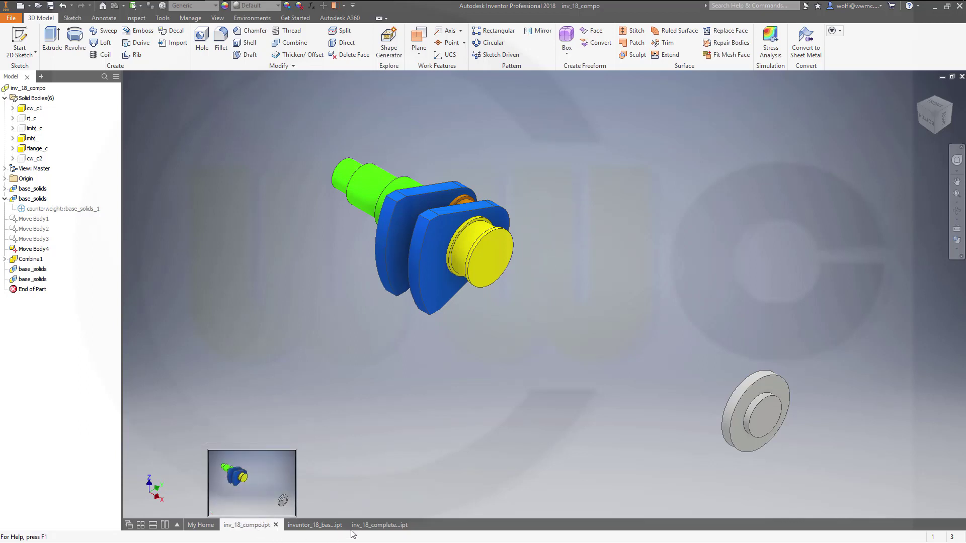
left_click(49, 6)
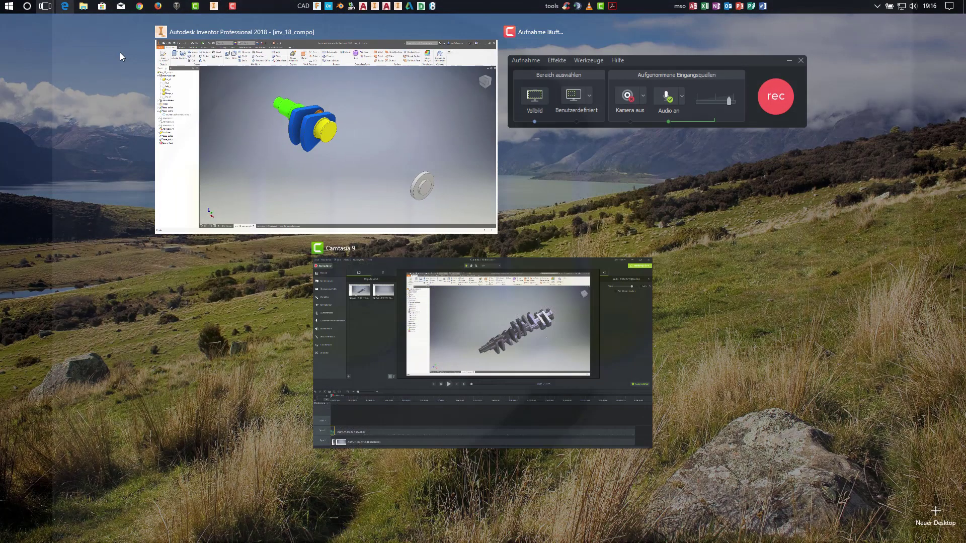
left_click(474, 46)
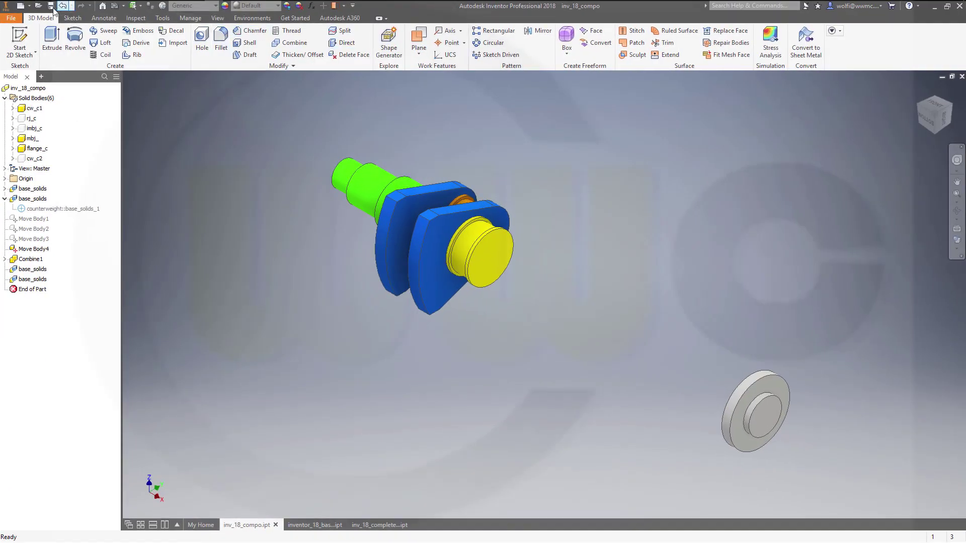
left_click(51, 6)
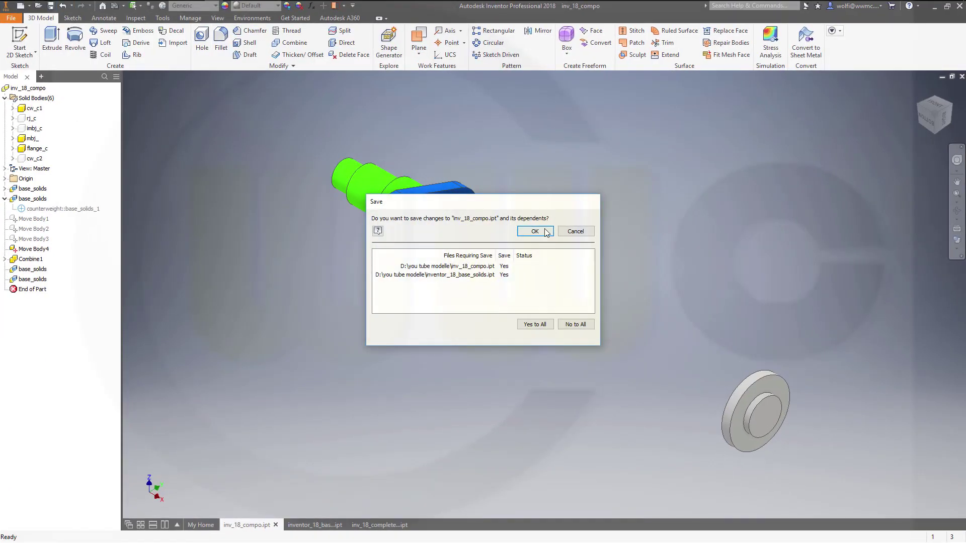
left_click(535, 231)
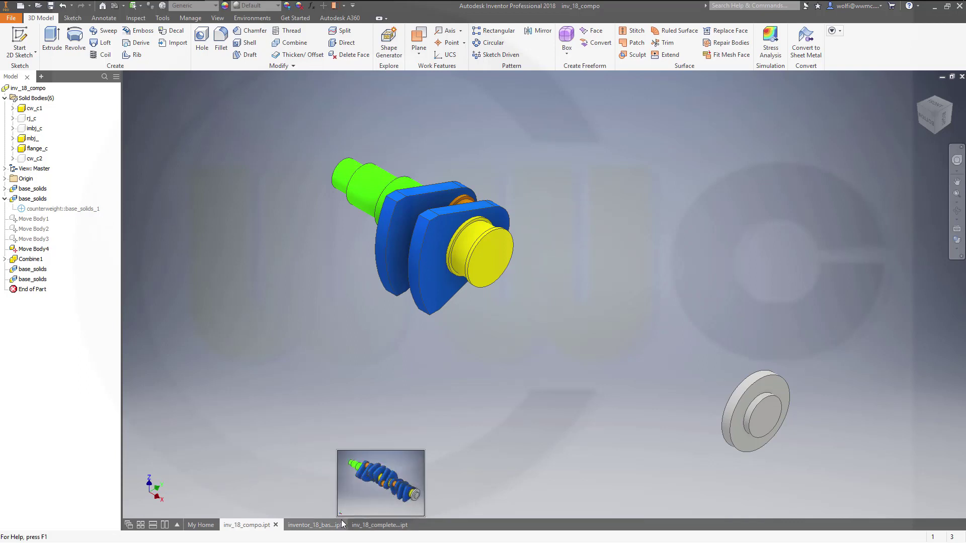
left_click(327, 525)
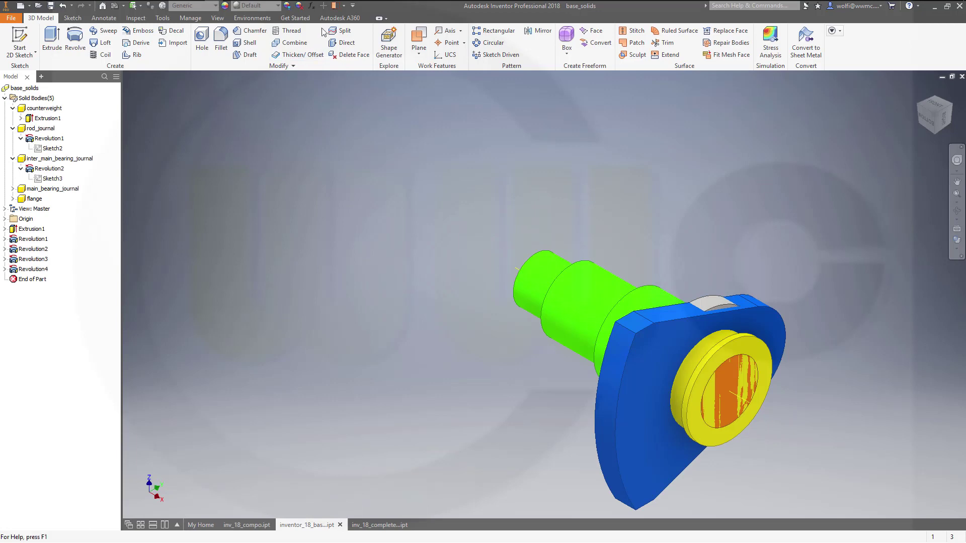
Step: Change cw_width to 30 mm, making combo_length 140 mm, then return to inv_18_compo
left_click(313, 7)
scroll(251, 224, "down", 4)
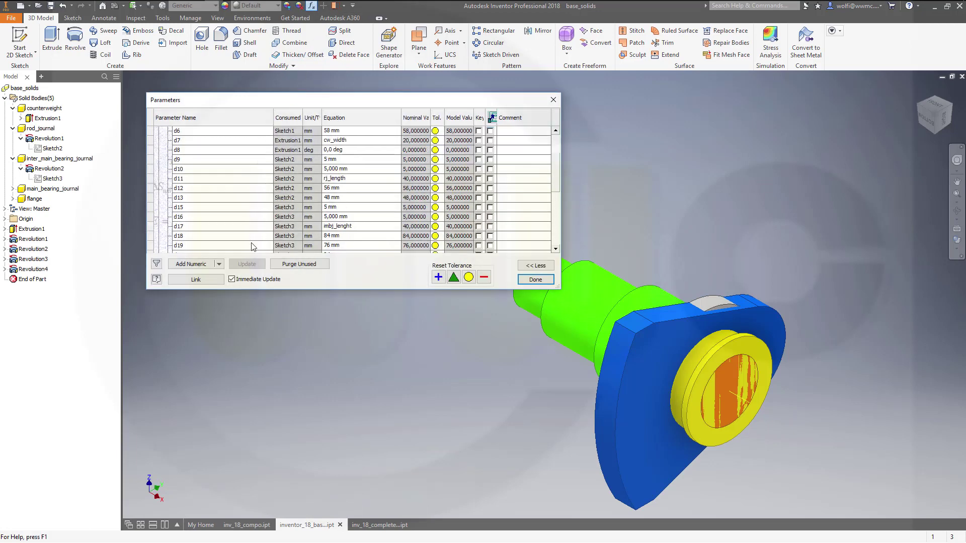
scroll(249, 246, "down", 5)
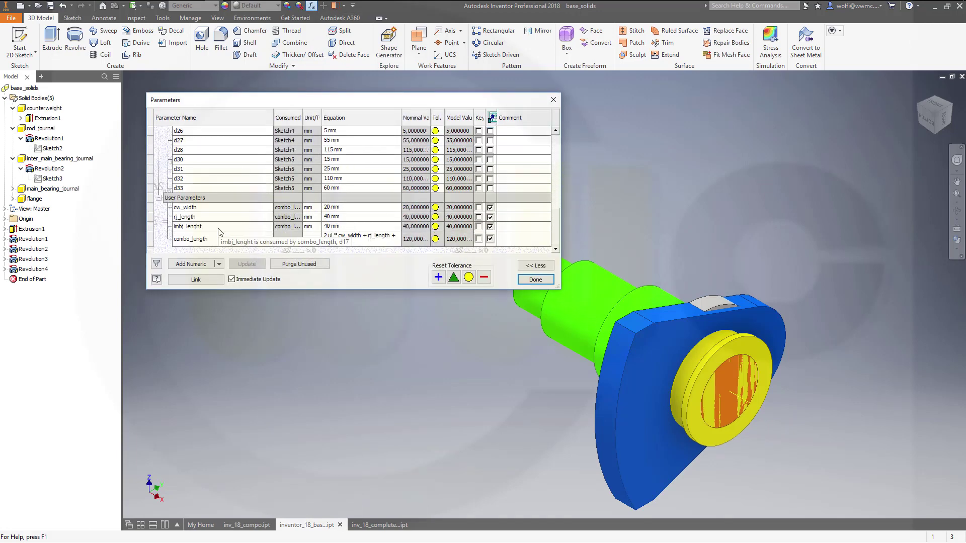
double_click(210, 207)
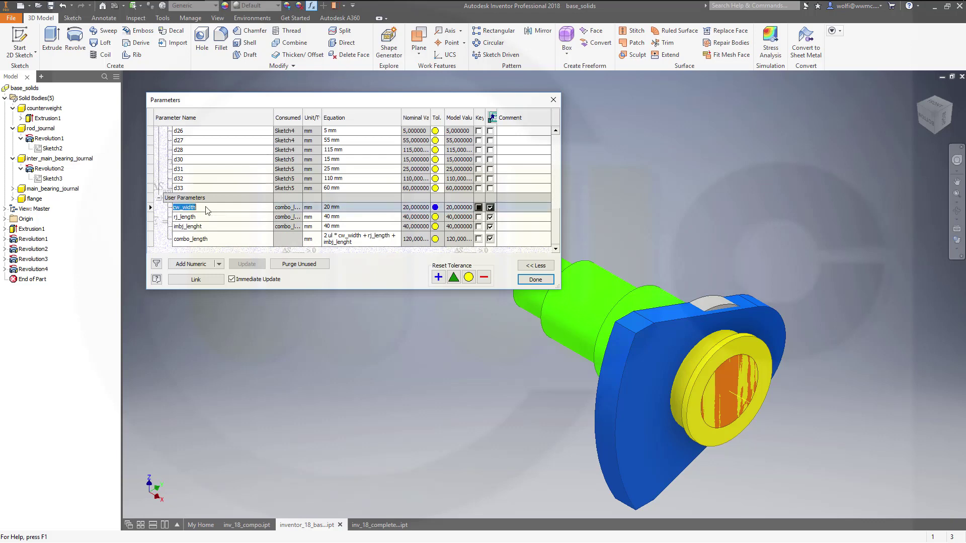
left_click(354, 207)
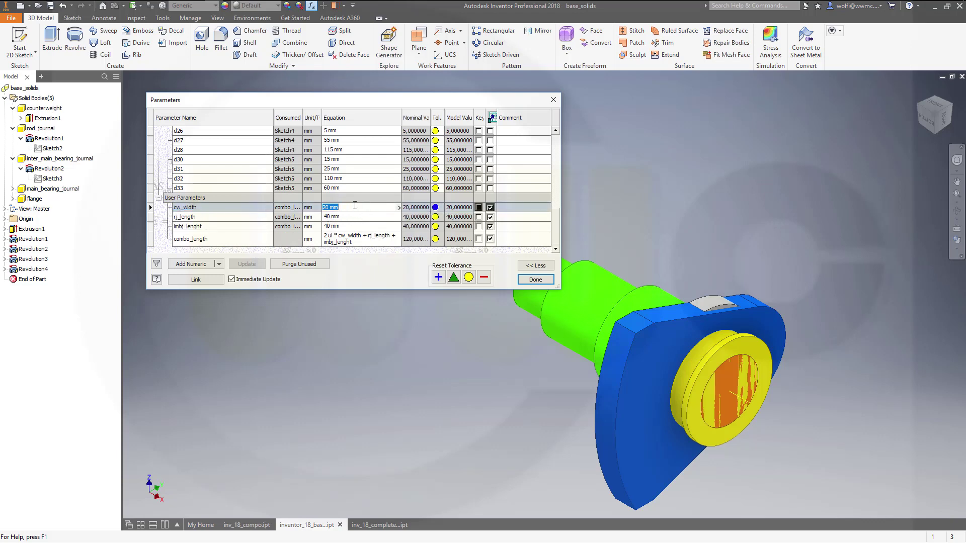
type("30")
key("Return")
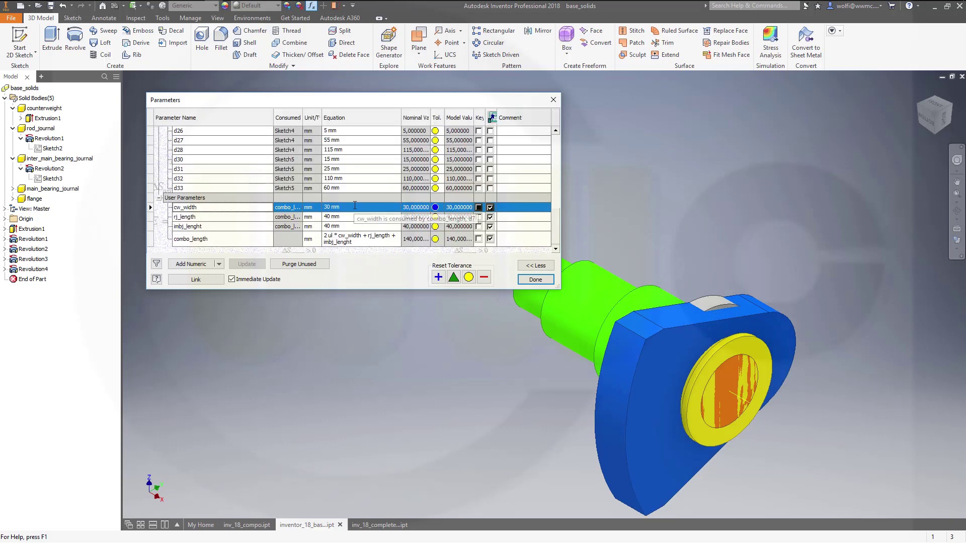
left_click(536, 279)
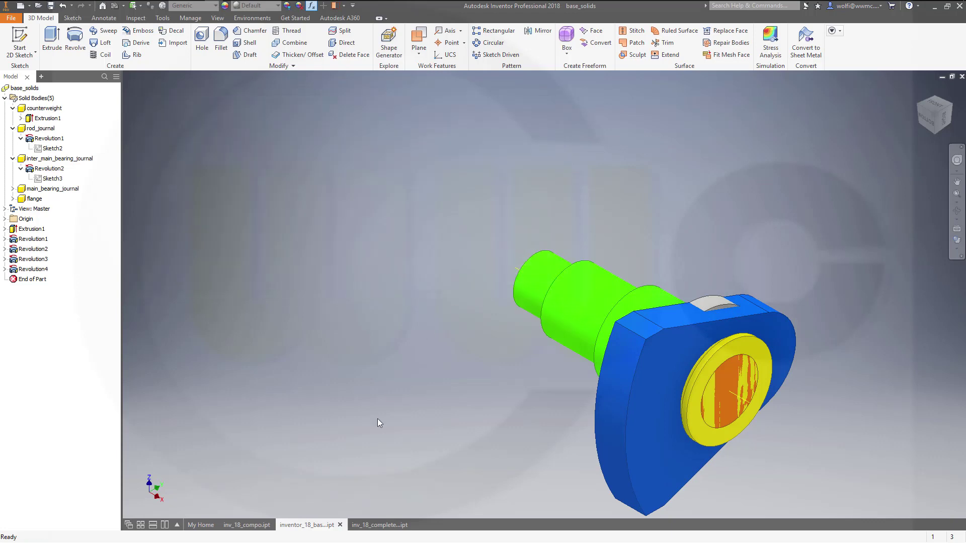
left_click(253, 525)
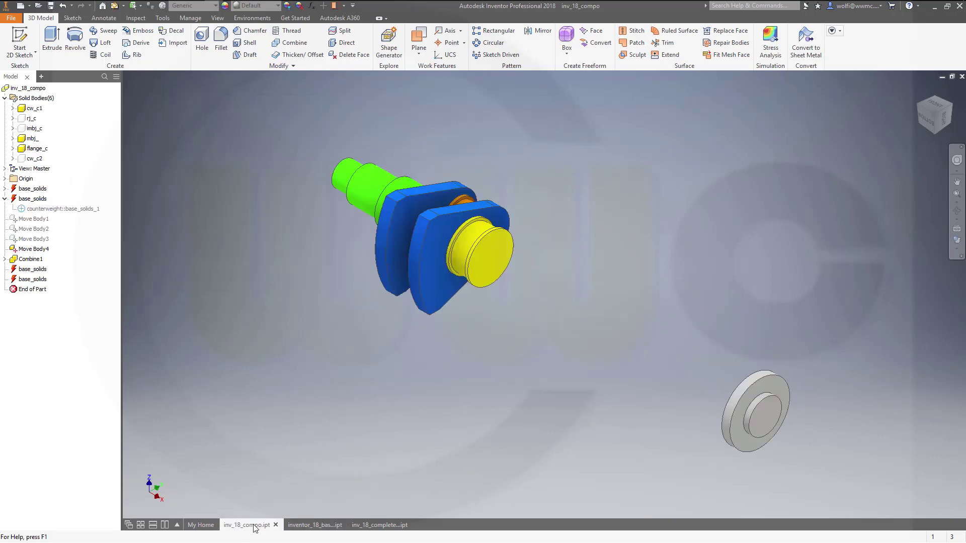
left_click(114, 6)
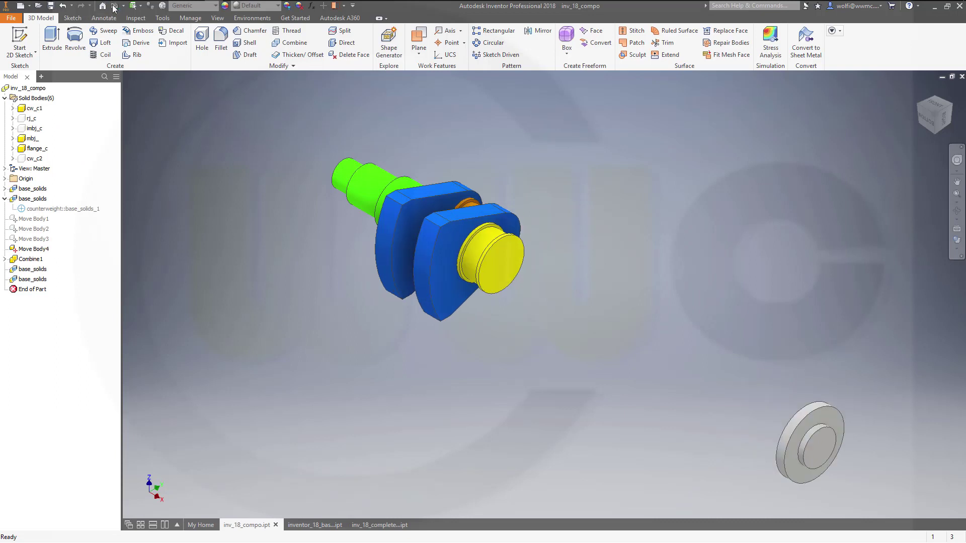
left_click(382, 524)
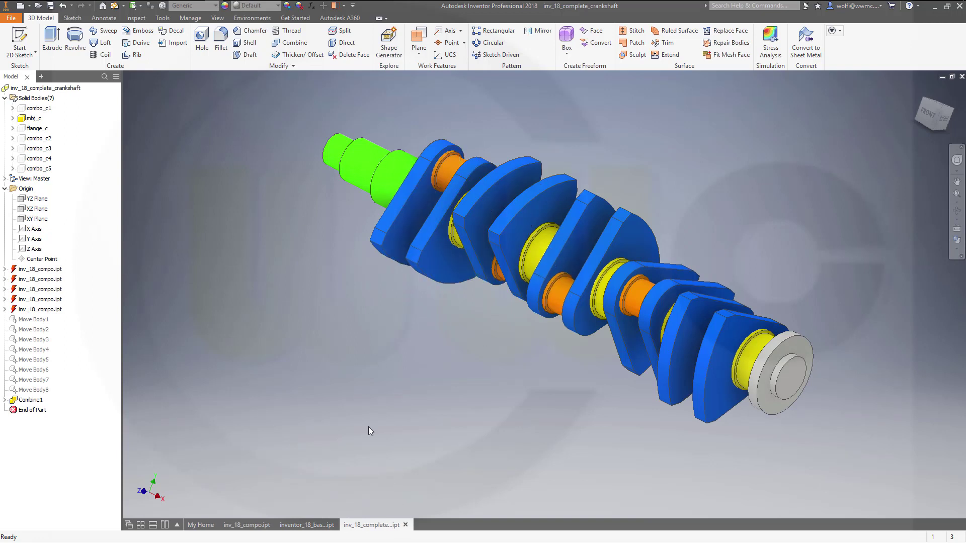
left_click(113, 5)
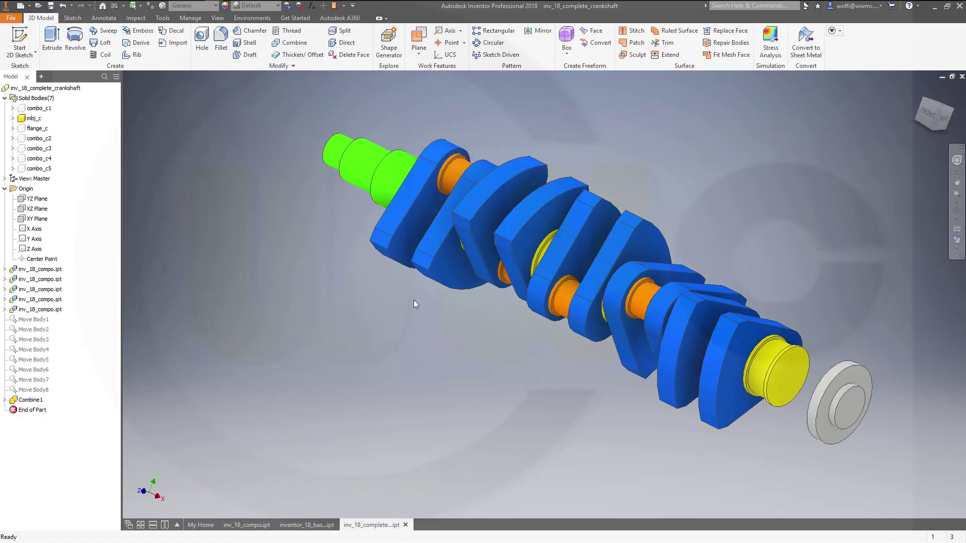
middle_click_drag(414, 300, 472, 311)
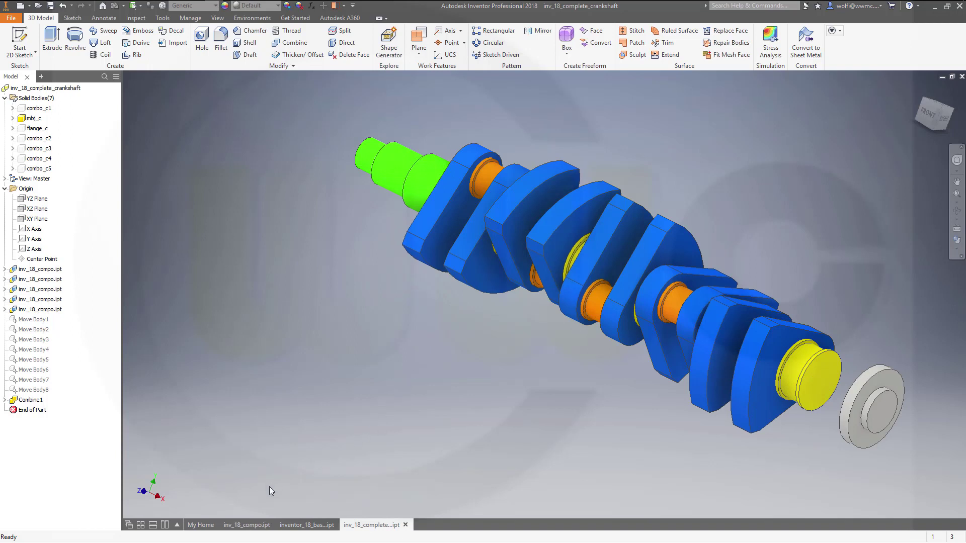
Step: In base_solids, change the cw_width parameter from 30 mm to 20 mm
left_click(296, 526)
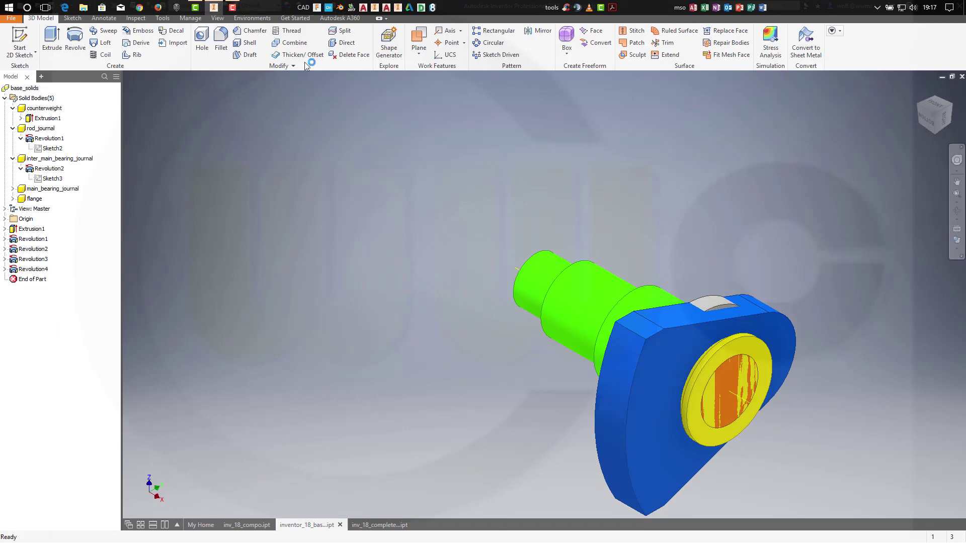
left_click(313, 6)
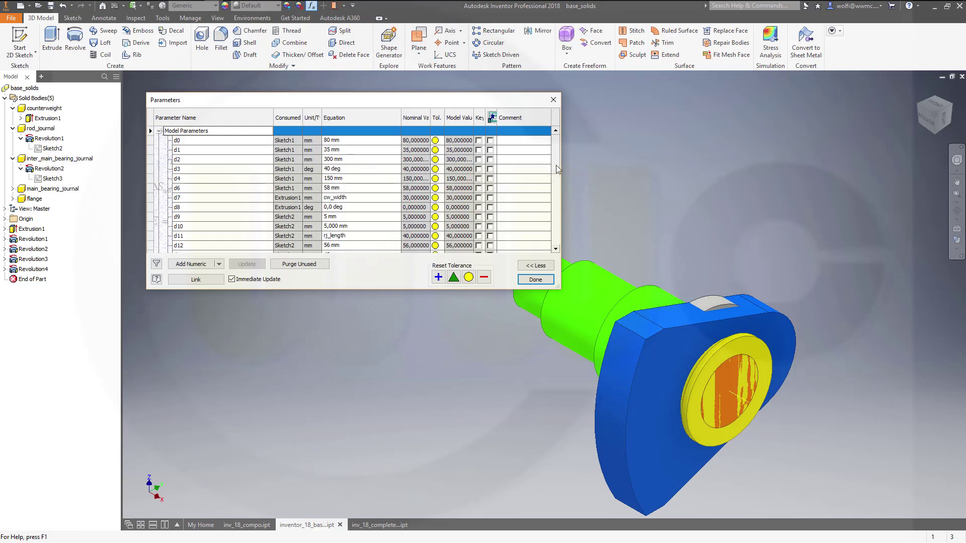
scroll(550, 170, "down", 9)
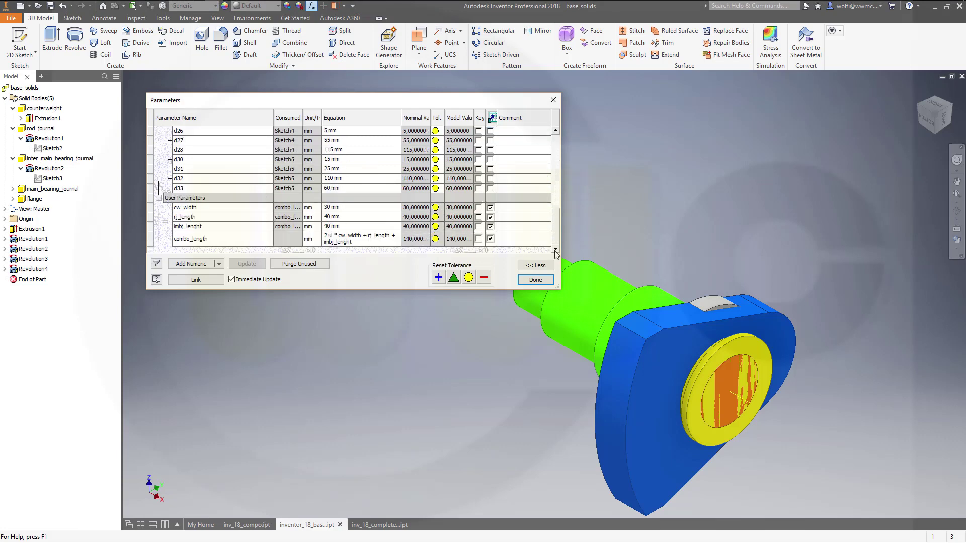
left_click(346, 208)
type("20")
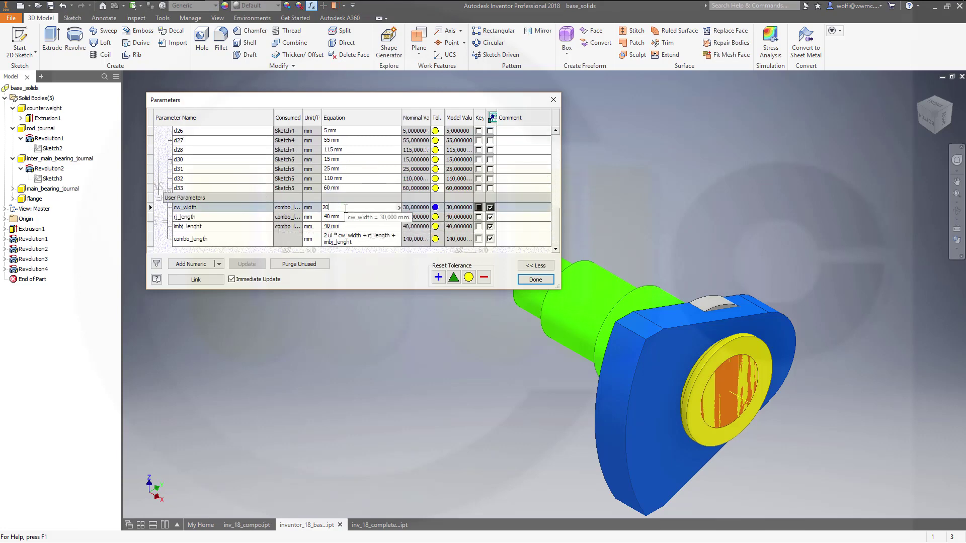
key("Return")
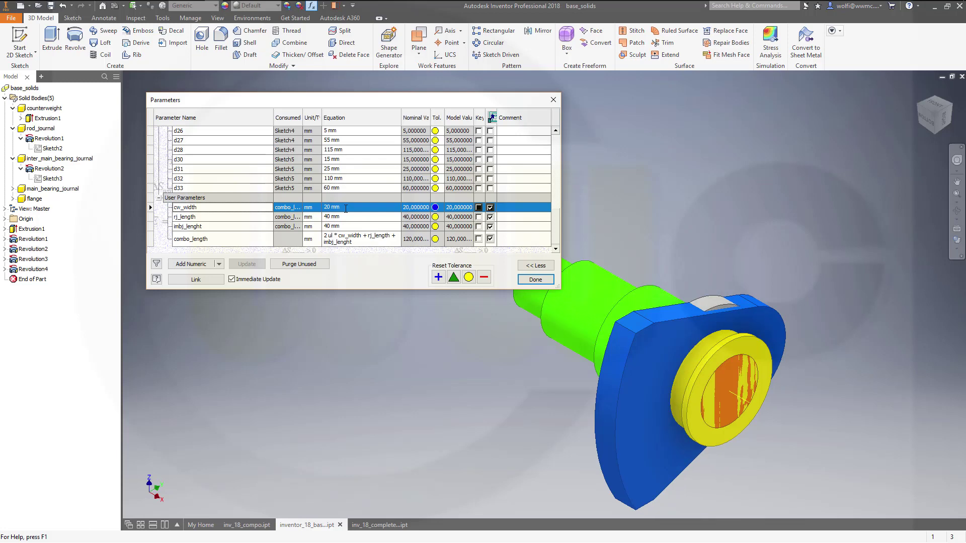
left_click(535, 279)
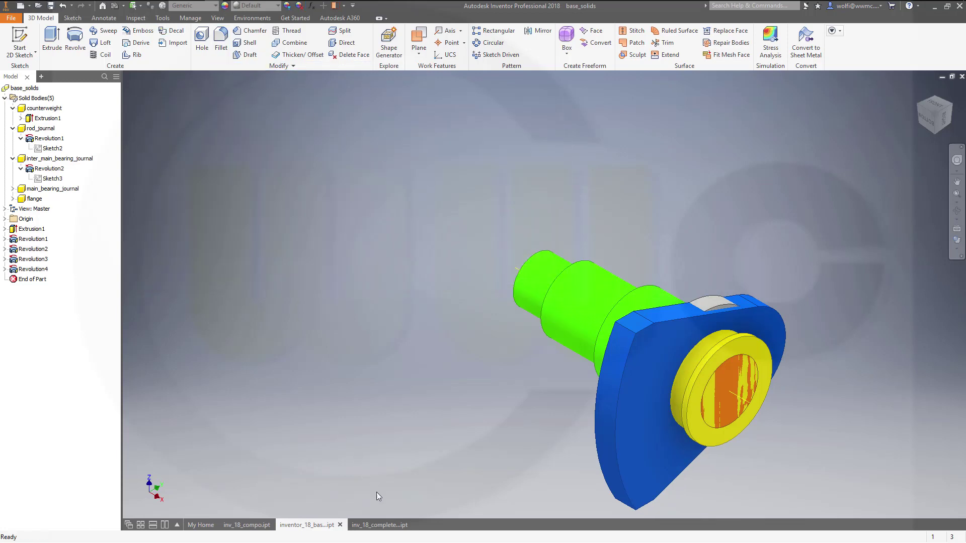
Step: Update inv_18_compo, then update inv_18_complete_crankshaft for the thinner counterweights
left_click(264, 524)
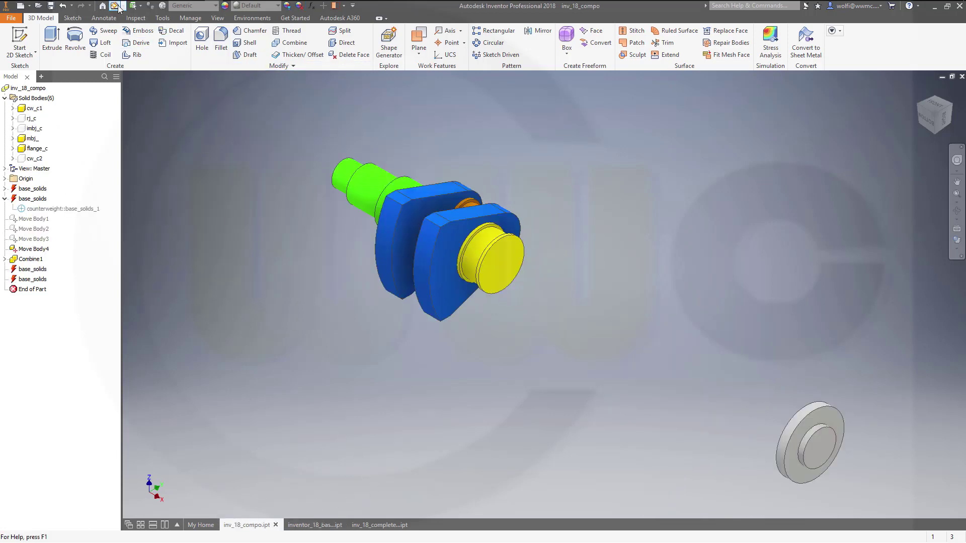
left_click(119, 6)
left_click(379, 525)
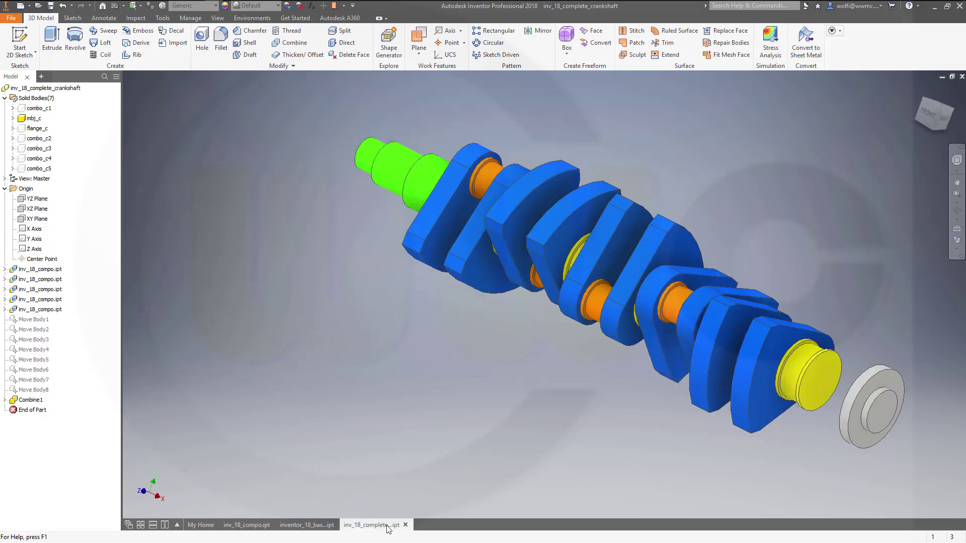
left_click(120, 6)
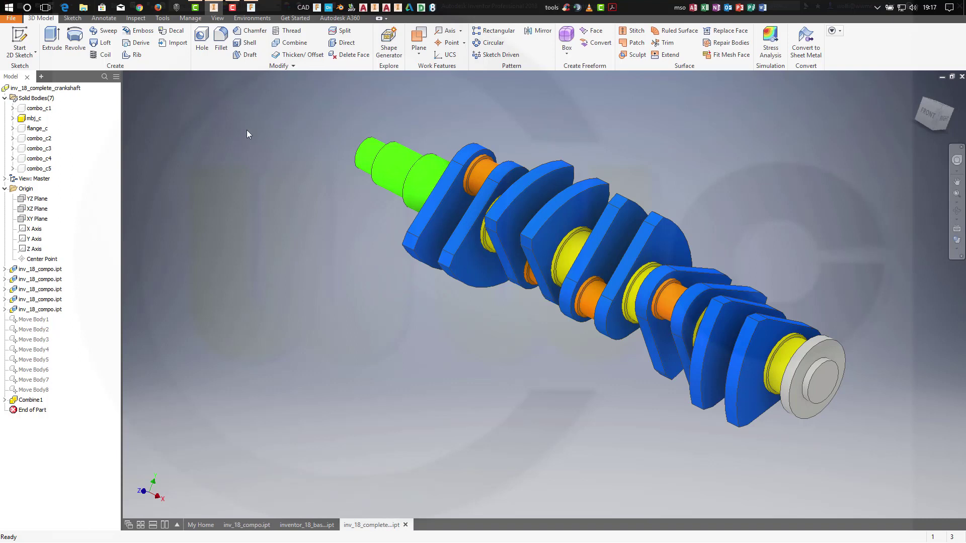
right_click(251, 7)
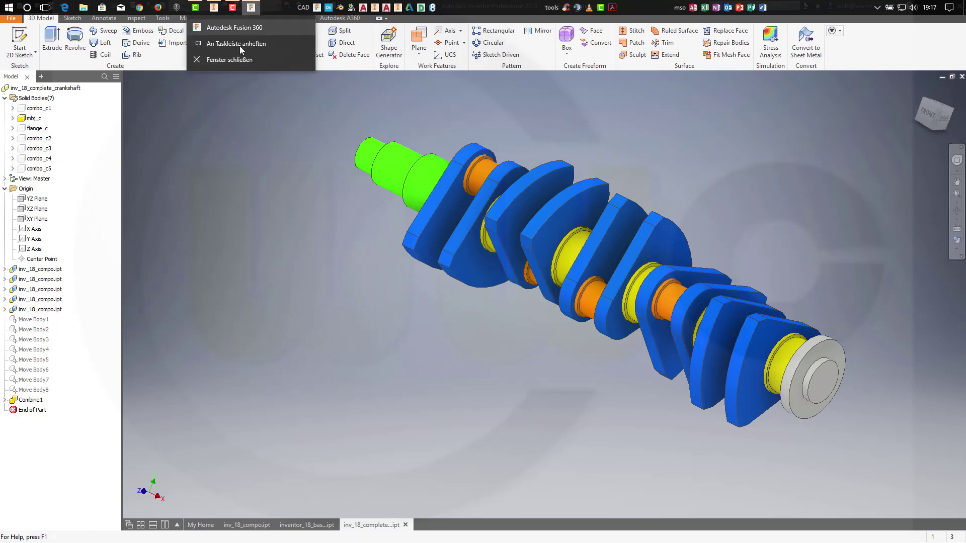
left_click(235, 59)
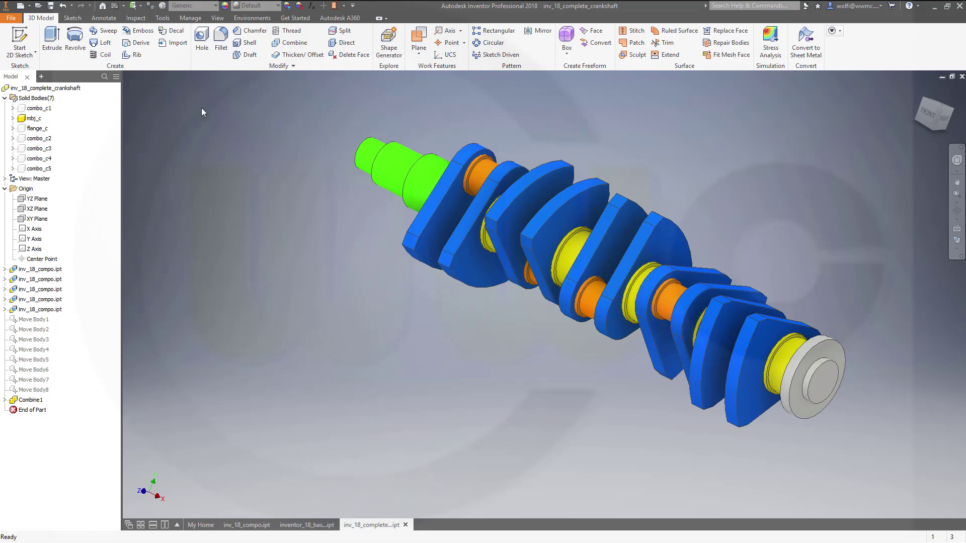
Step: Start a Derive using inventor_18_base_solids as the source part
left_click(140, 42)
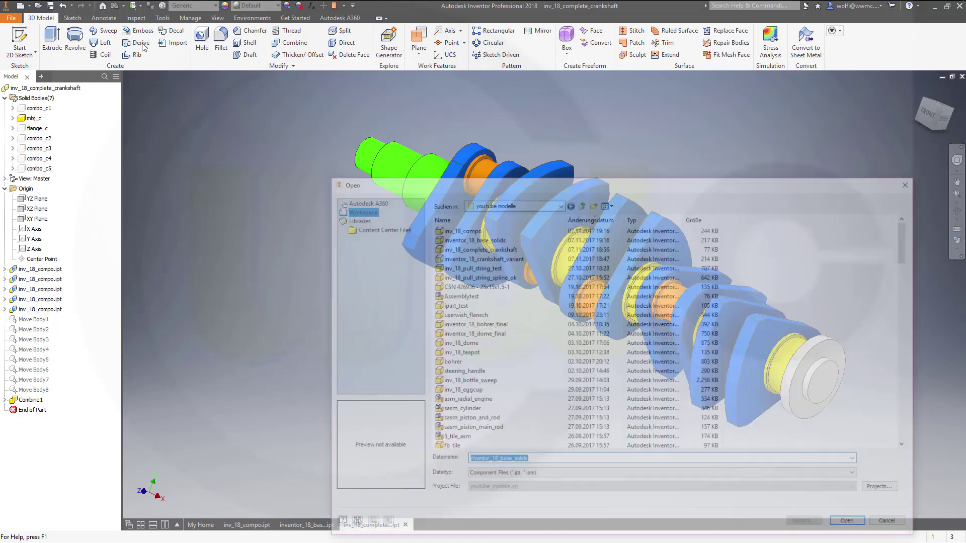
left_click(468, 241)
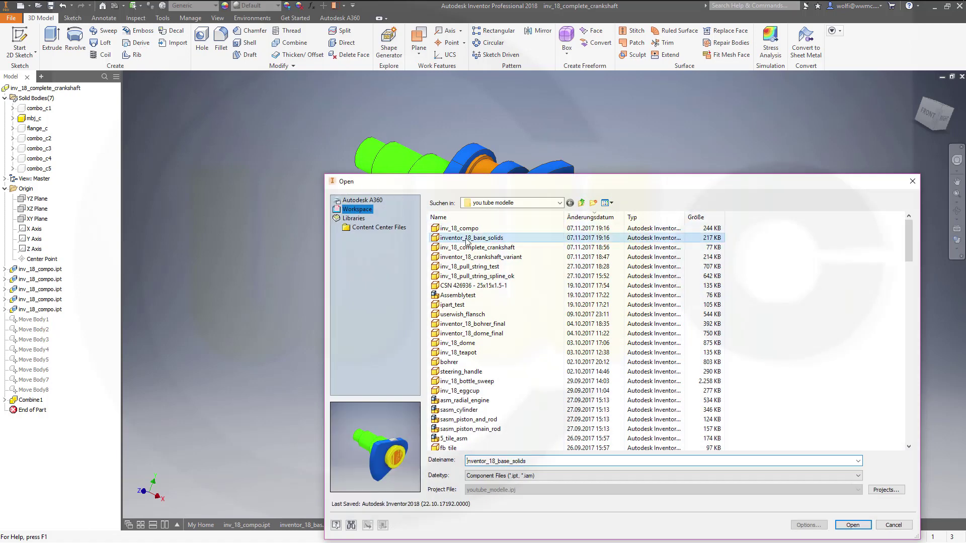
left_click(852, 524)
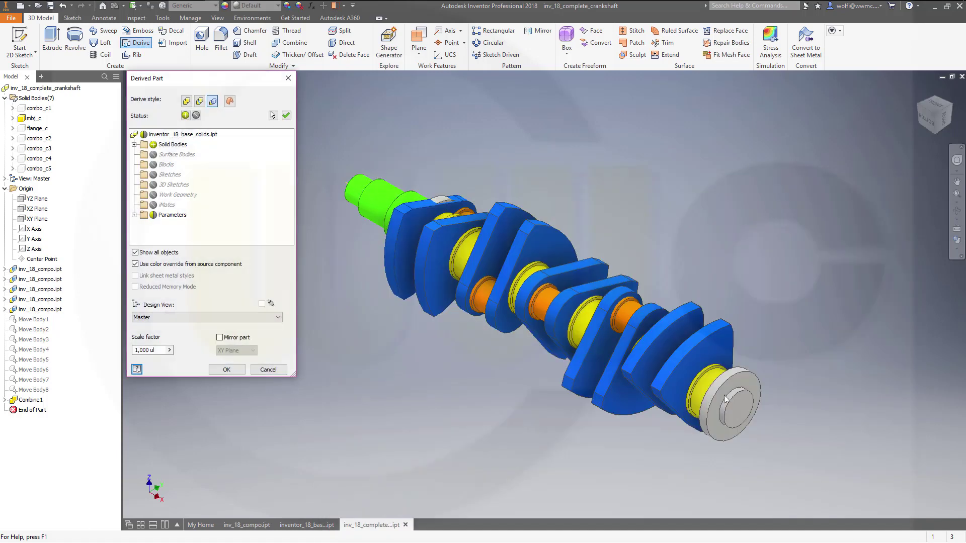
Step: Exclude solid bodies and cw_width, rj_length, mbj_lenght, deriving only combo_length
left_click(154, 145)
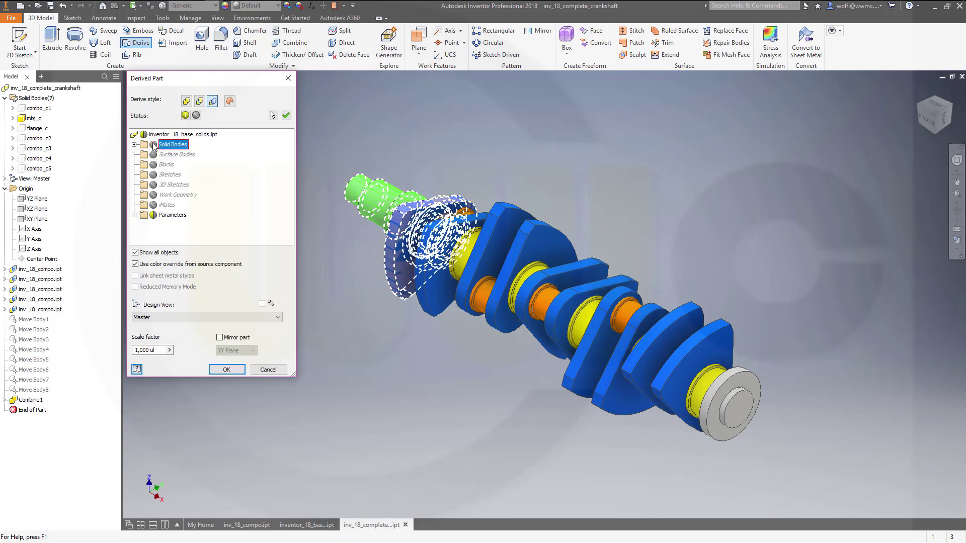
left_click(134, 215)
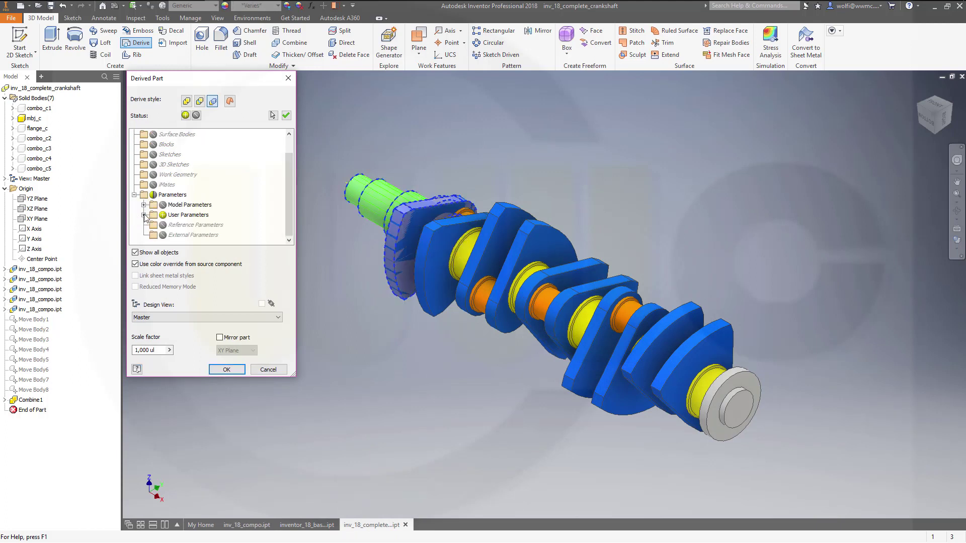
left_click(144, 215)
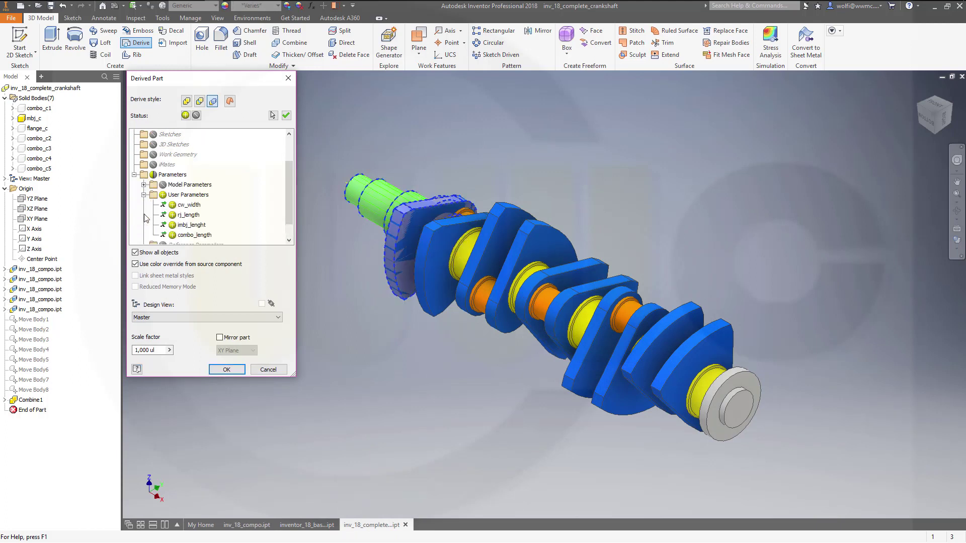
left_click(196, 236)
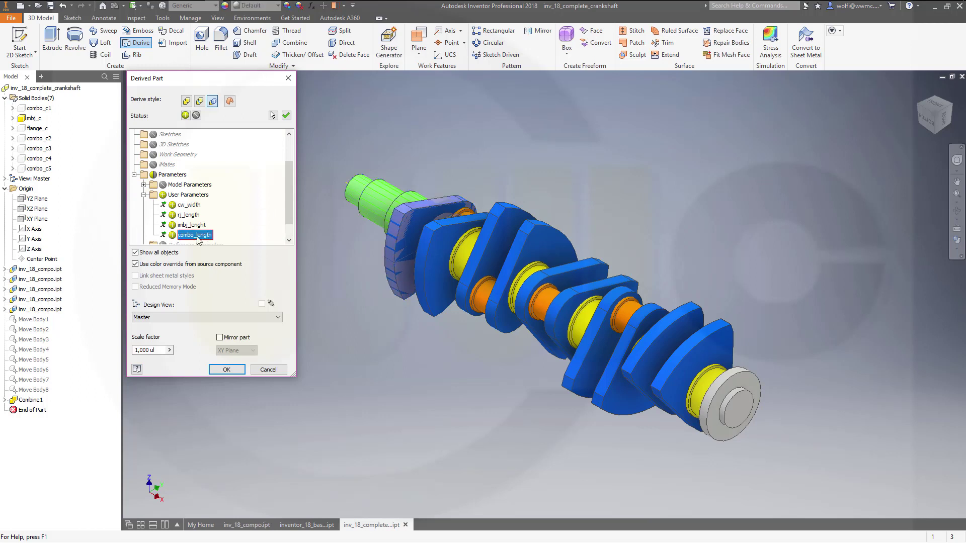
left_click(173, 205)
left_click(173, 215)
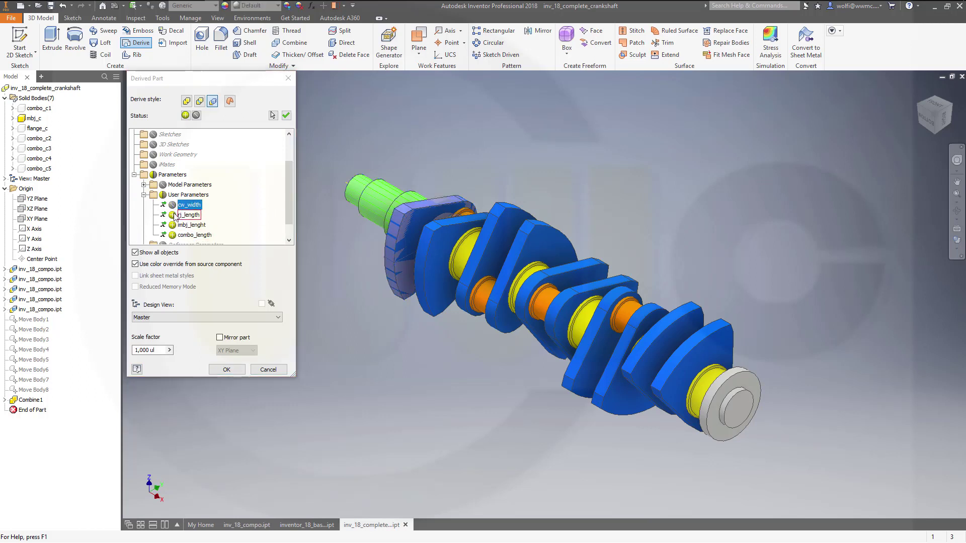
left_click(173, 225)
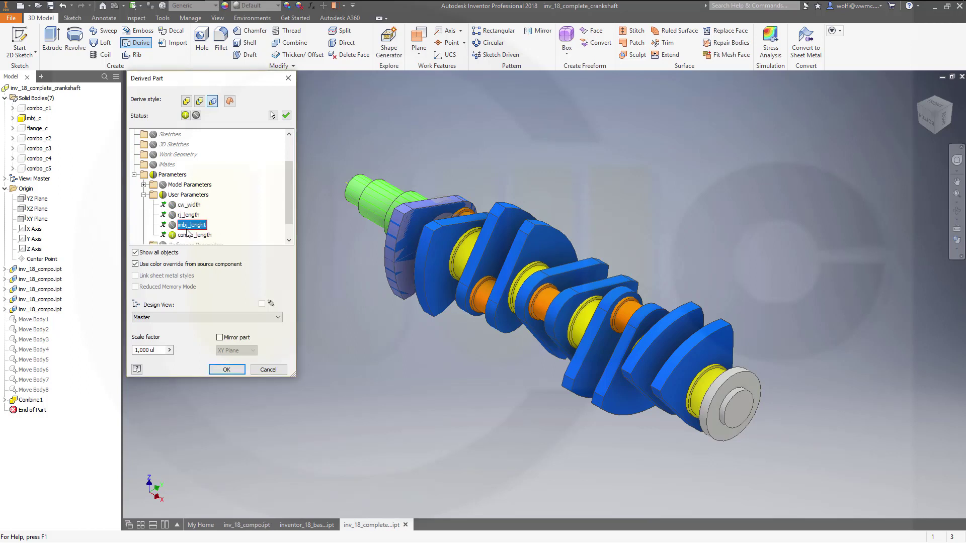
left_click(226, 370)
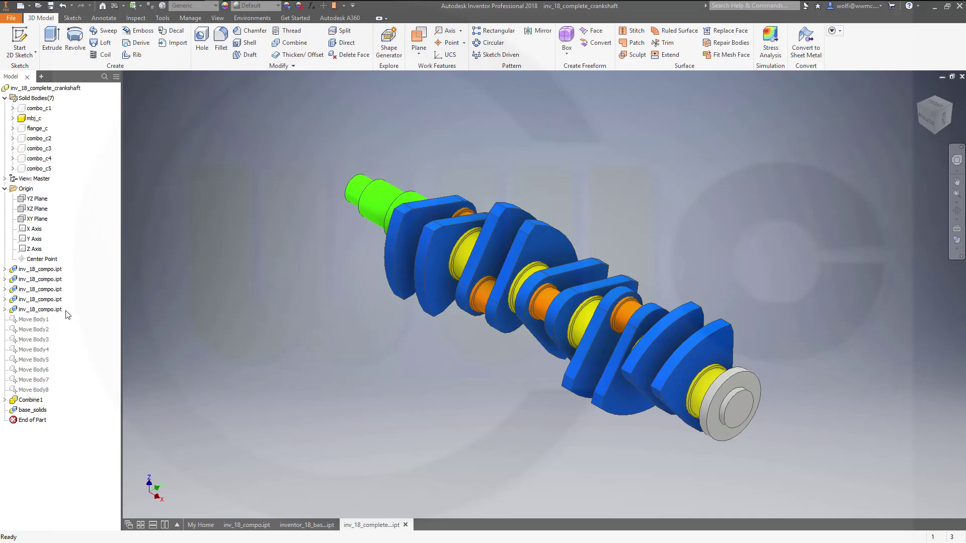
Step: Set Move Body1's X offset to combo_length
double_click(33, 319)
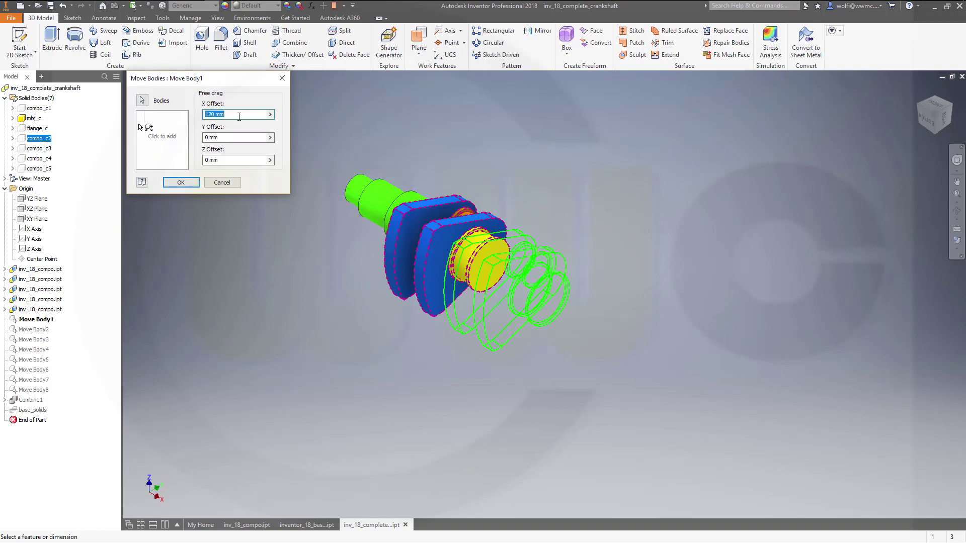
left_click(270, 114)
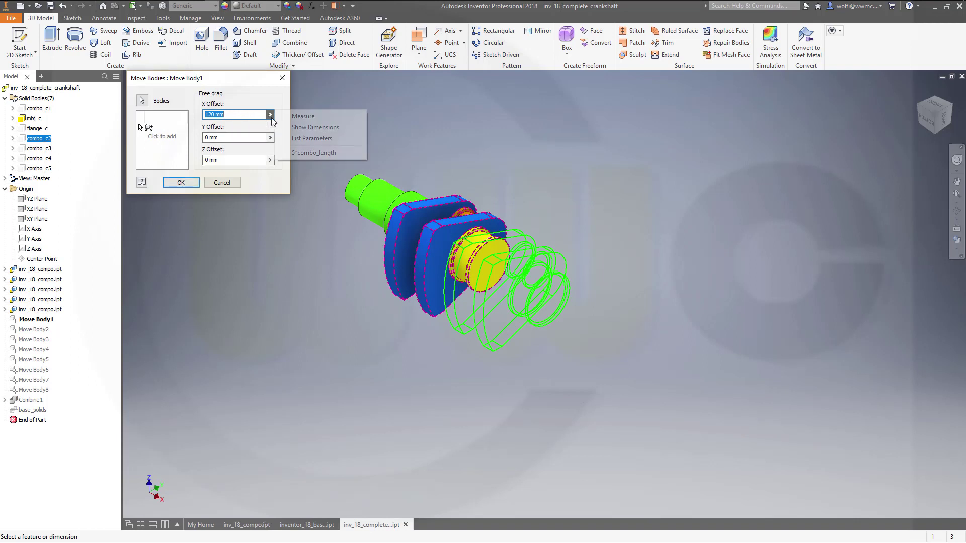
left_click(314, 152)
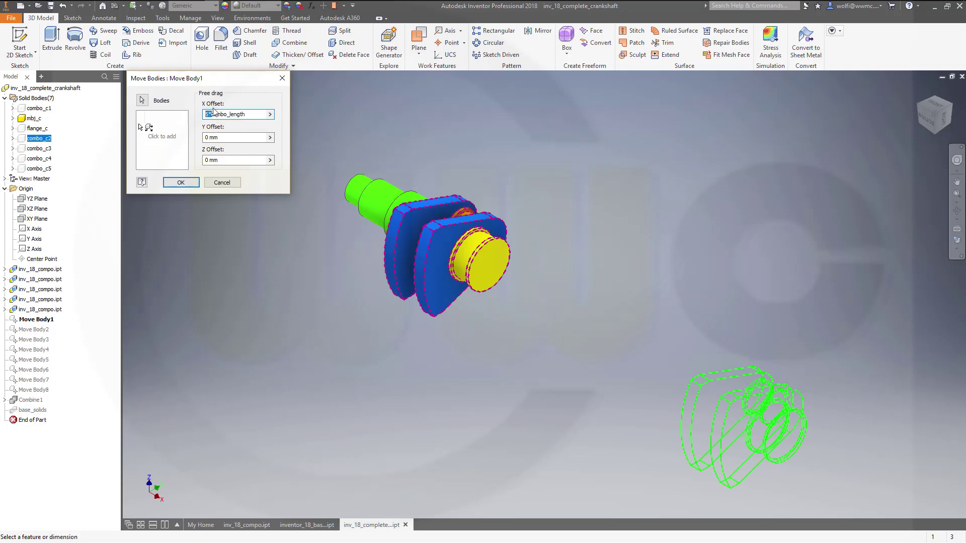
key("Delete")
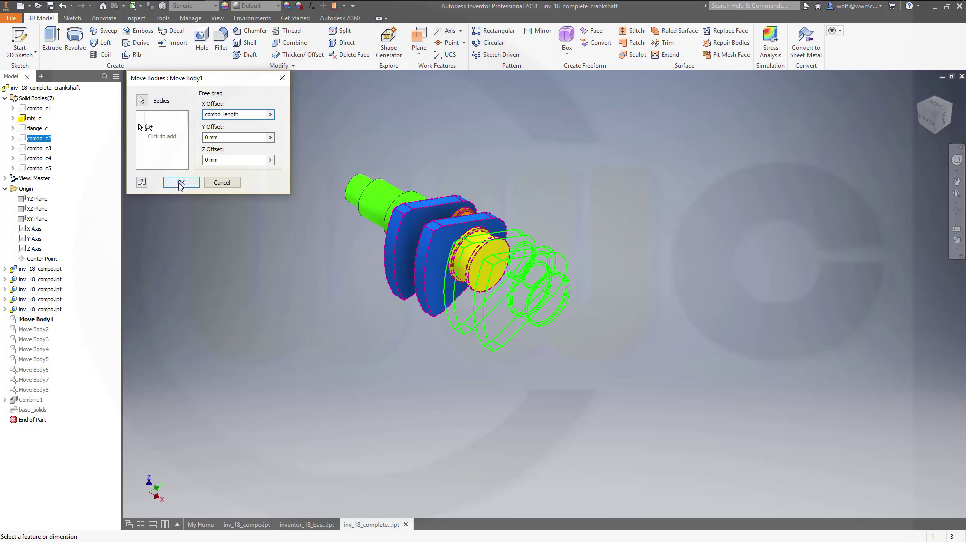
left_click(180, 183)
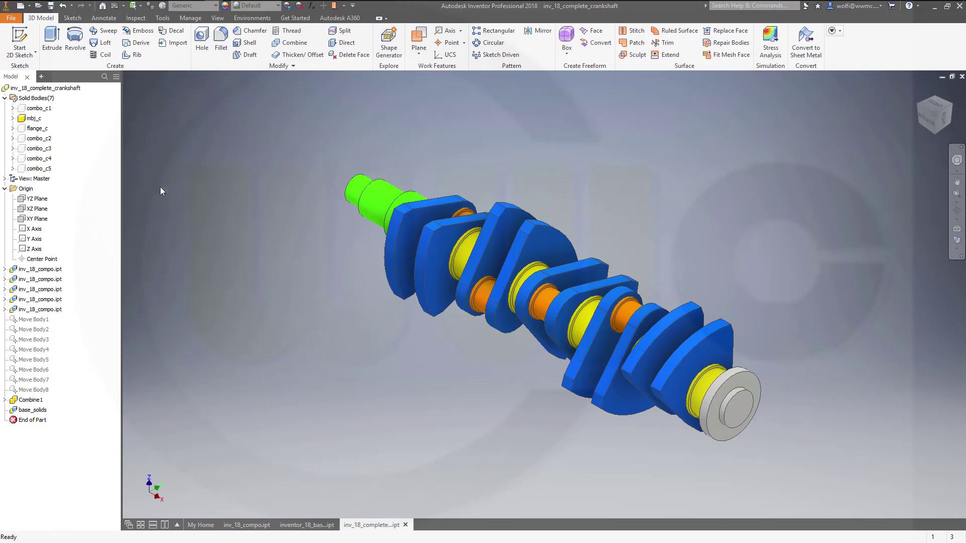
Step: Set Move Body2's X offset to 2*combo_length and apply it
double_click(39, 328)
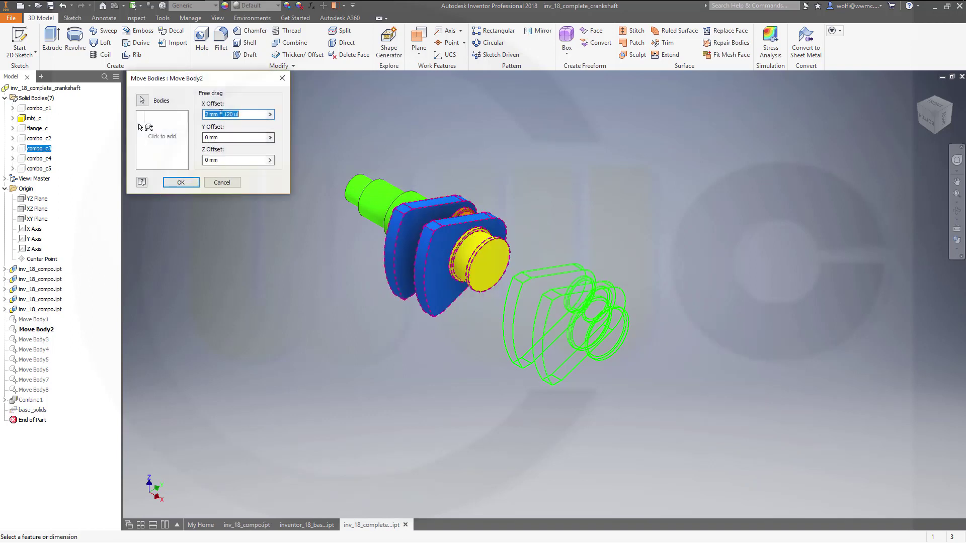
left_click_drag(224, 114, 275, 114)
type("combo_len")
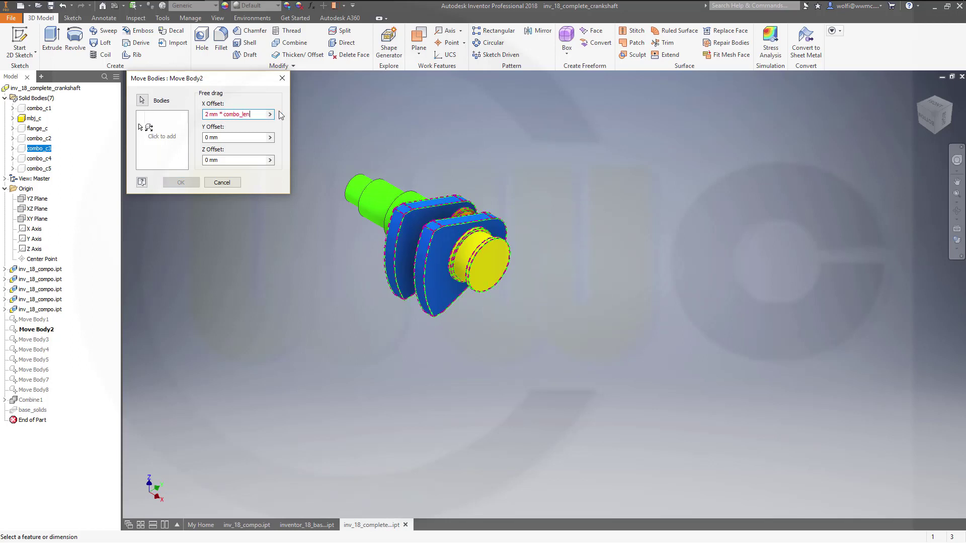
type("gth")
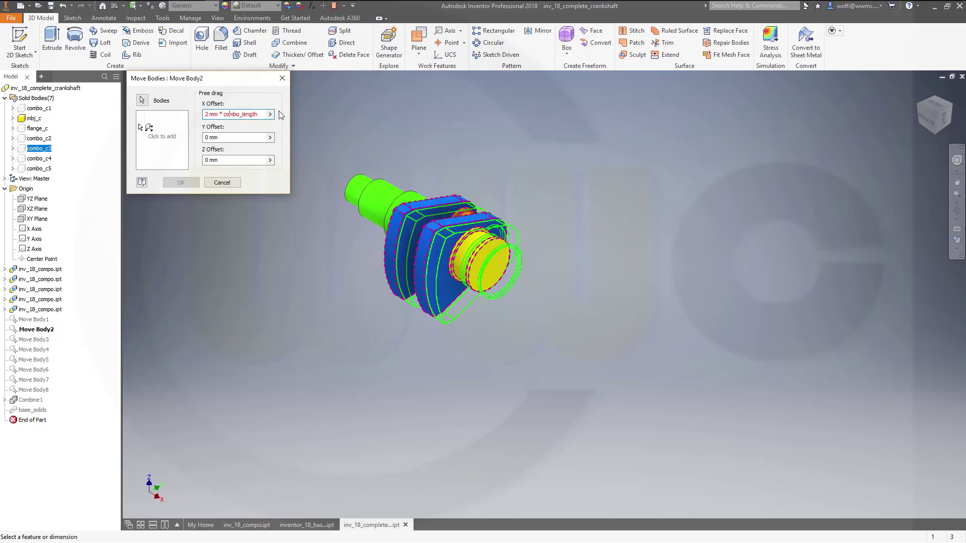
key("Delete")
key("Delete")
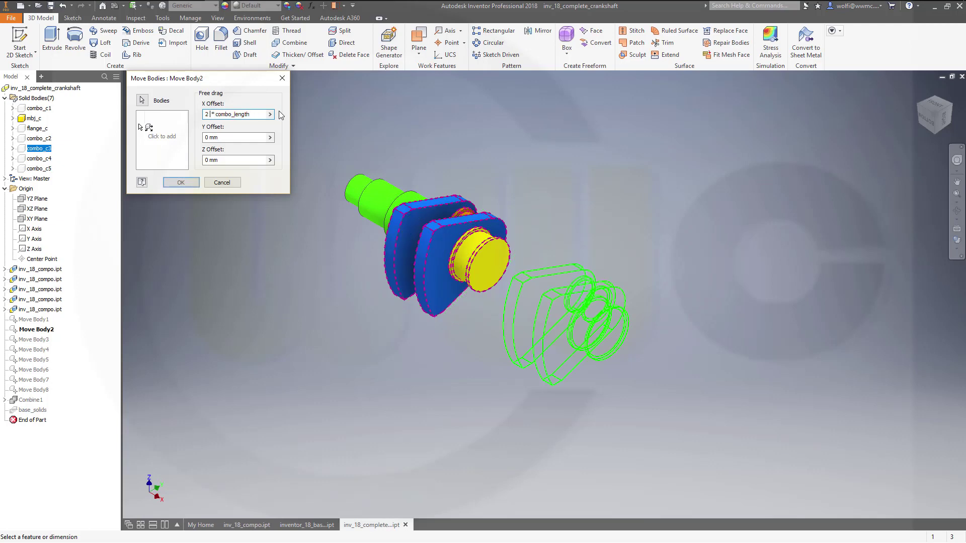
key("Return")
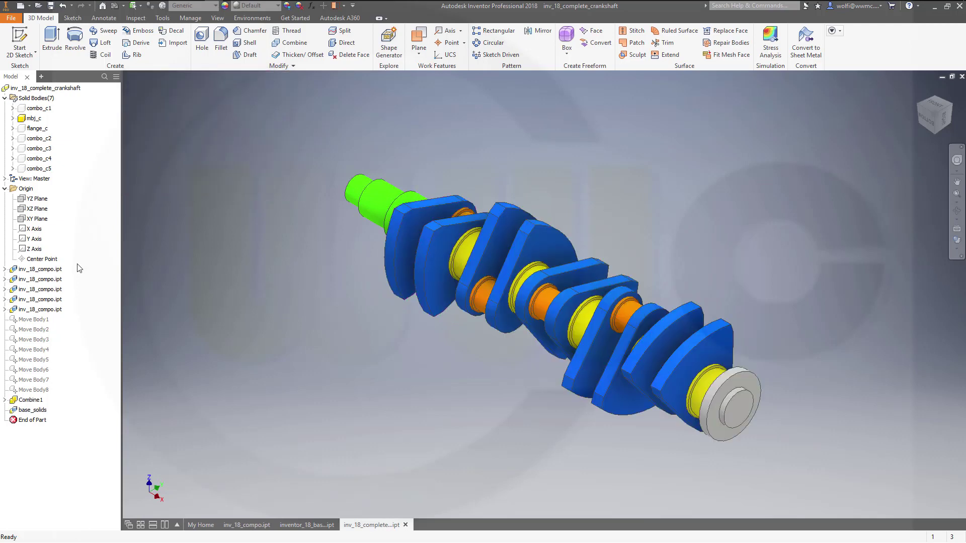
Step: Set Move Body3's X offset to 3*combo_length
left_click(35, 340)
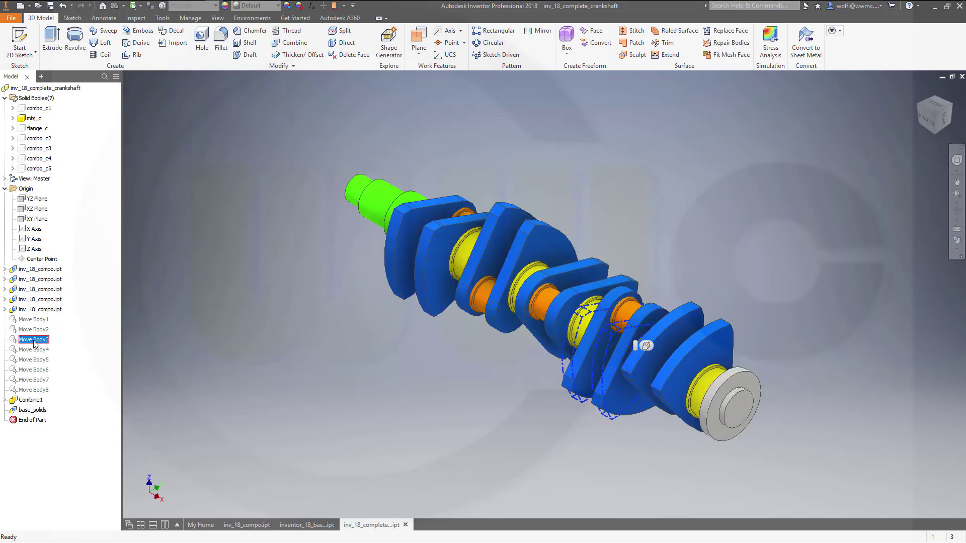
left_click(34, 341)
double_click(15, 342)
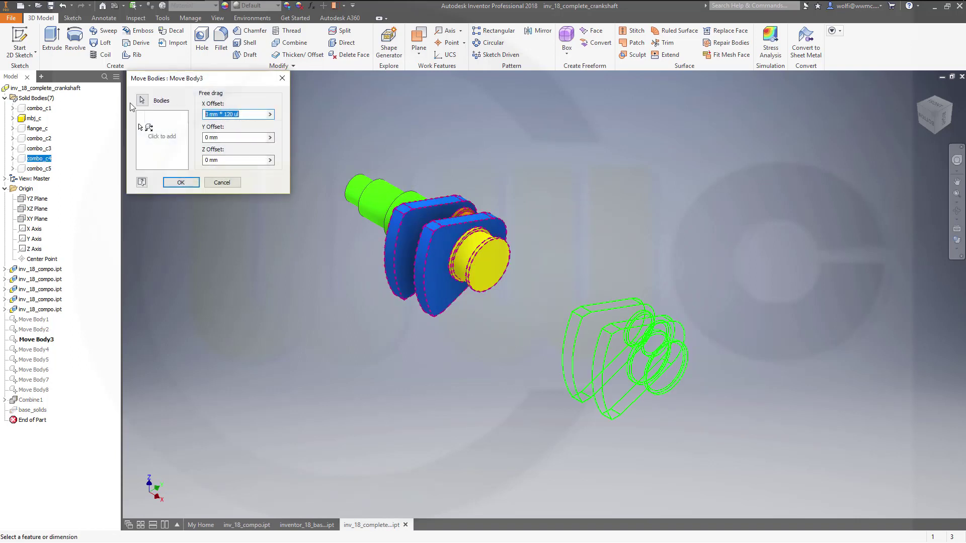
type("3*")
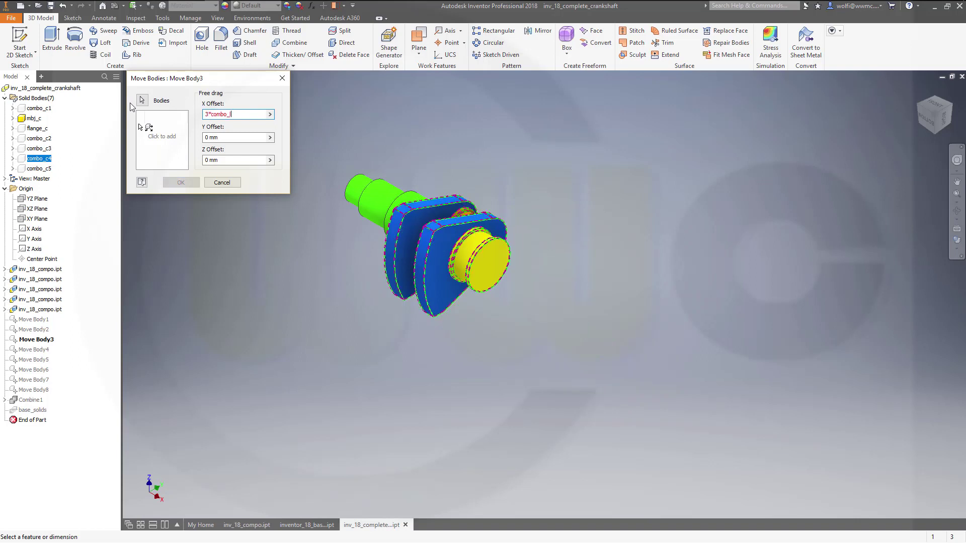
type("combo_length")
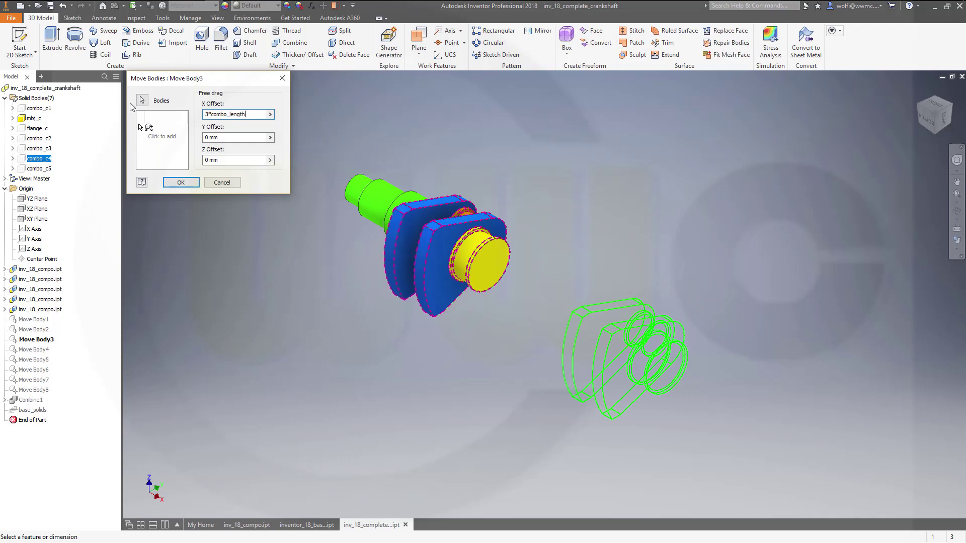
key("Return")
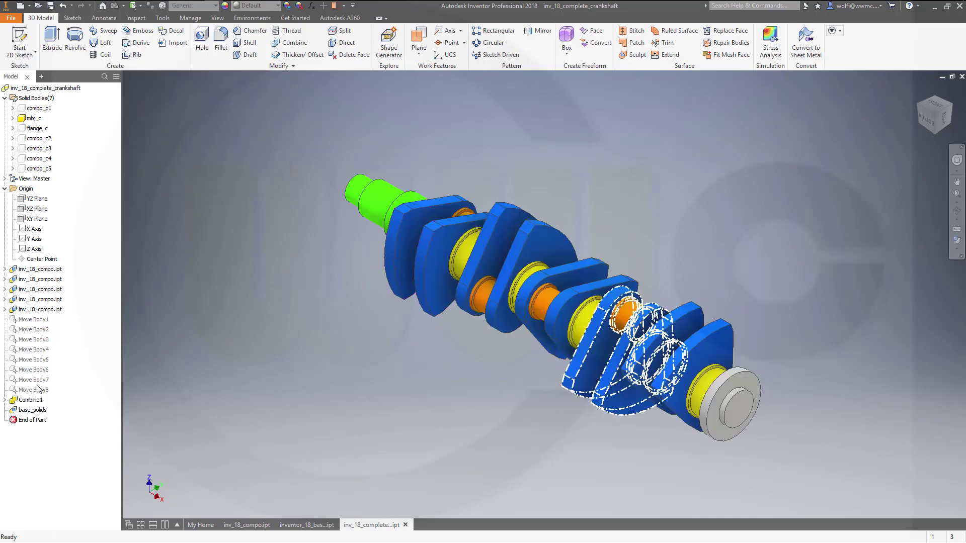
Step: Set Move Body4's X offset to 4*combo_length
left_click(42, 352)
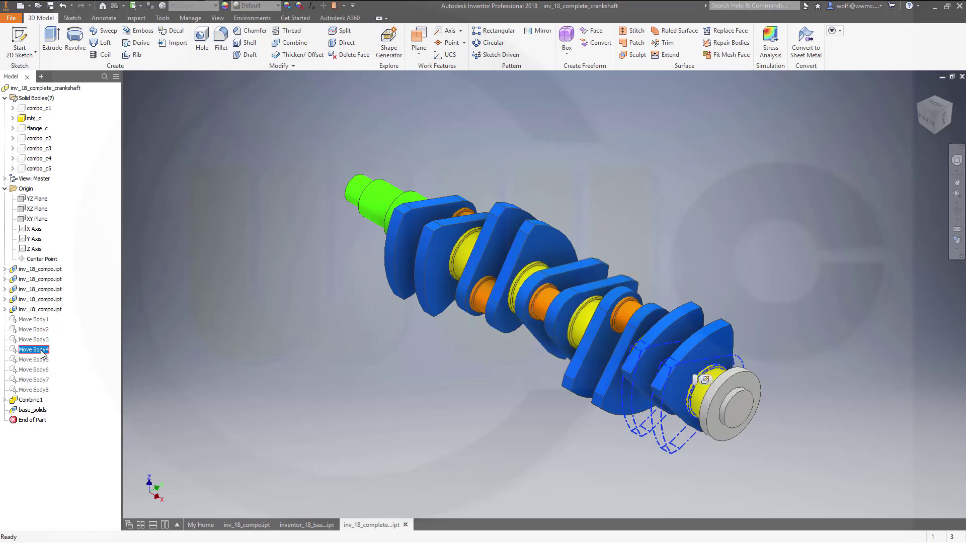
left_click(42, 352)
double_click(42, 352)
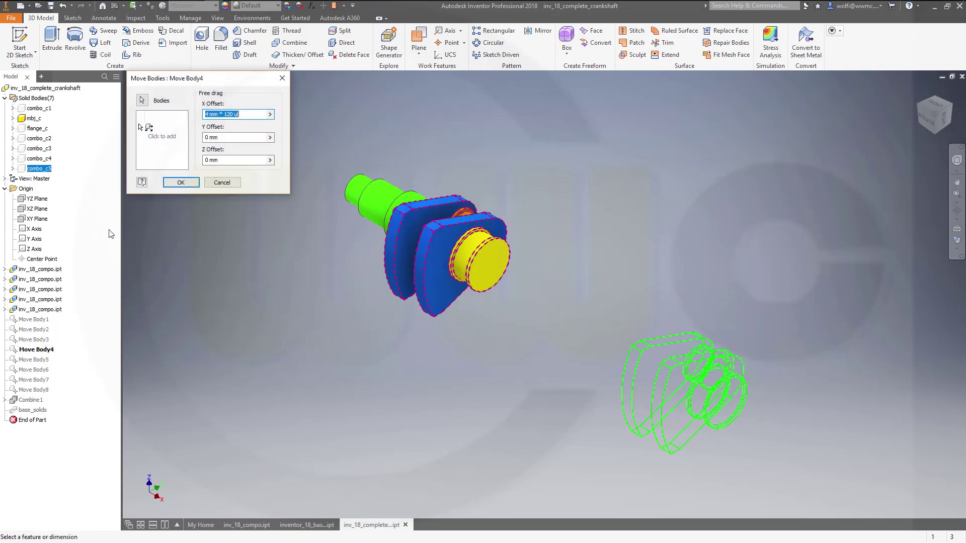
type("4")
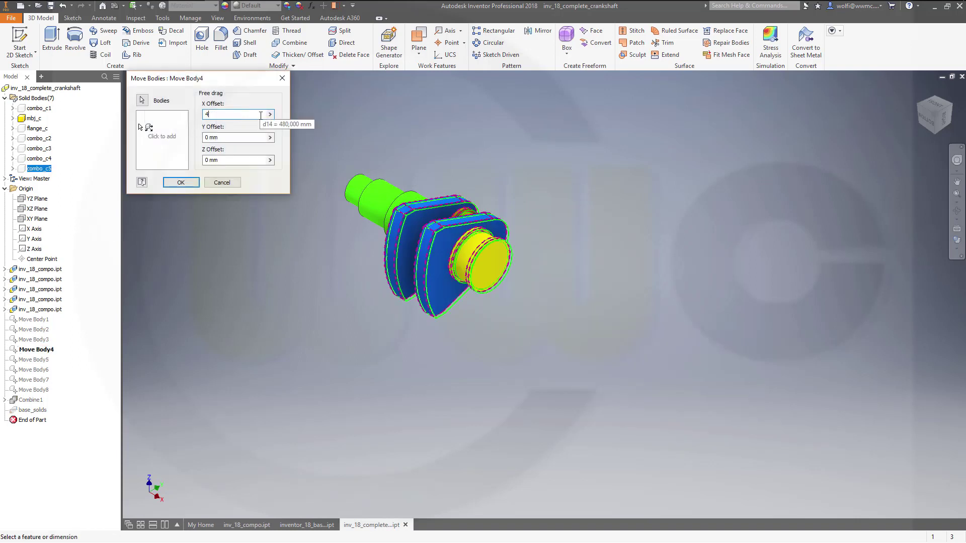
type("*")
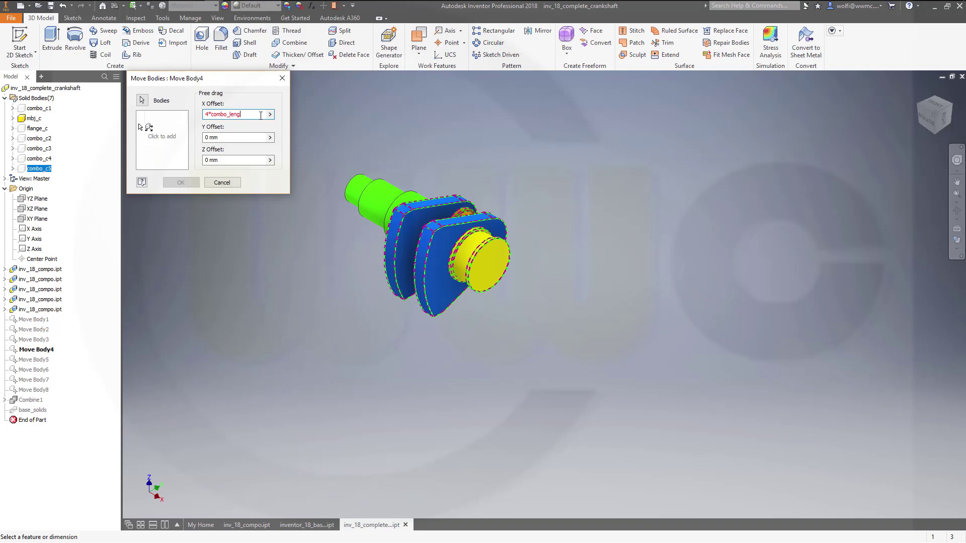
type("th")
key("Return")
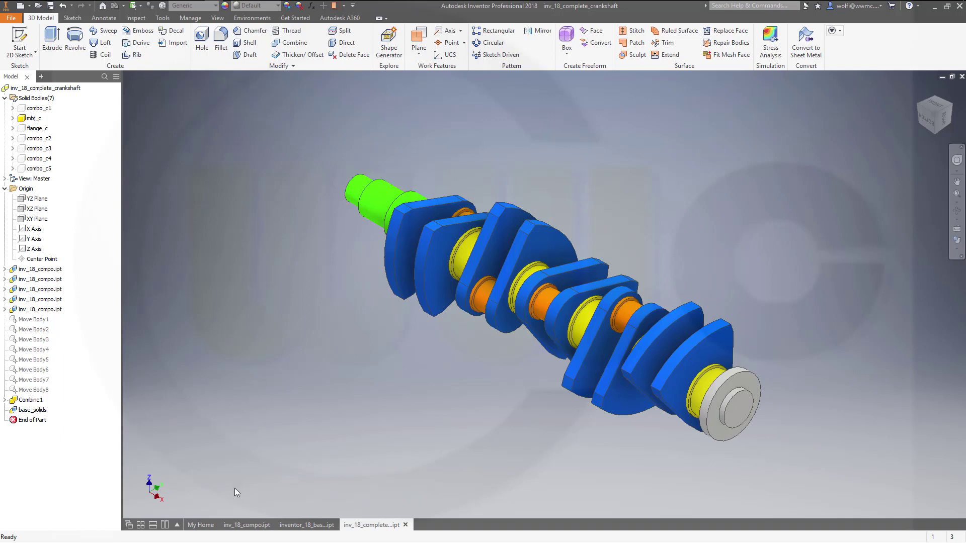
Step: In base_solids, set rj_length to 50 mm so combo_length becomes 130 mm
left_click(317, 526)
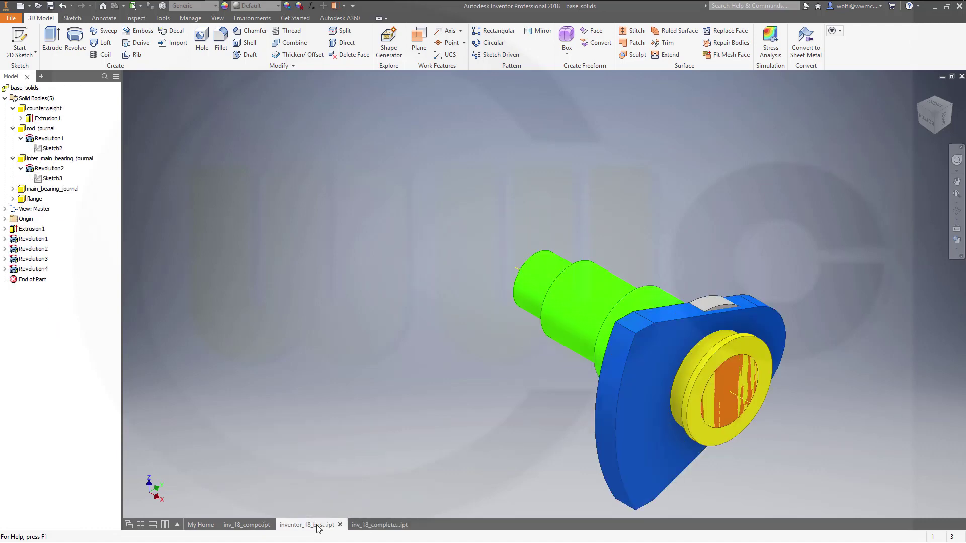
left_click(312, 6)
scroll(272, 242, "down", 10)
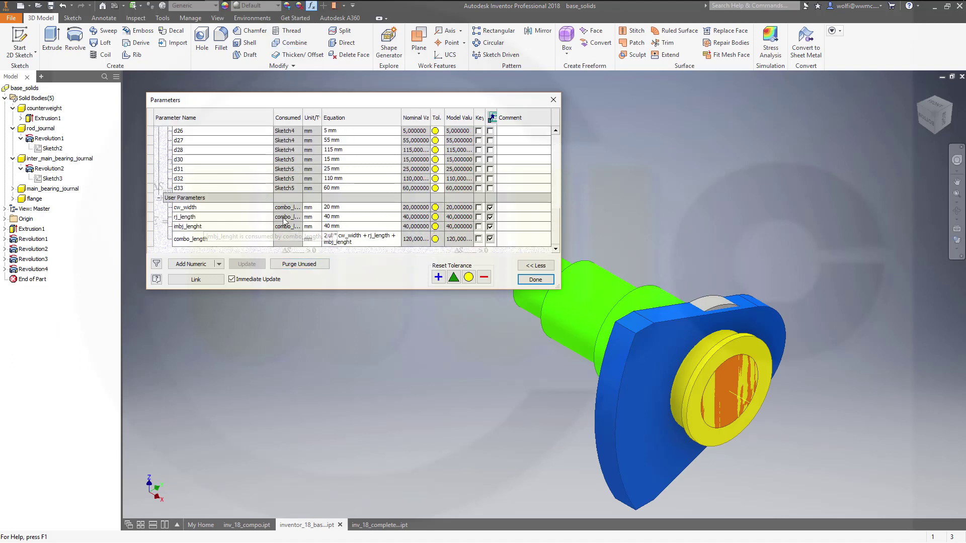
left_click(338, 216)
type("50")
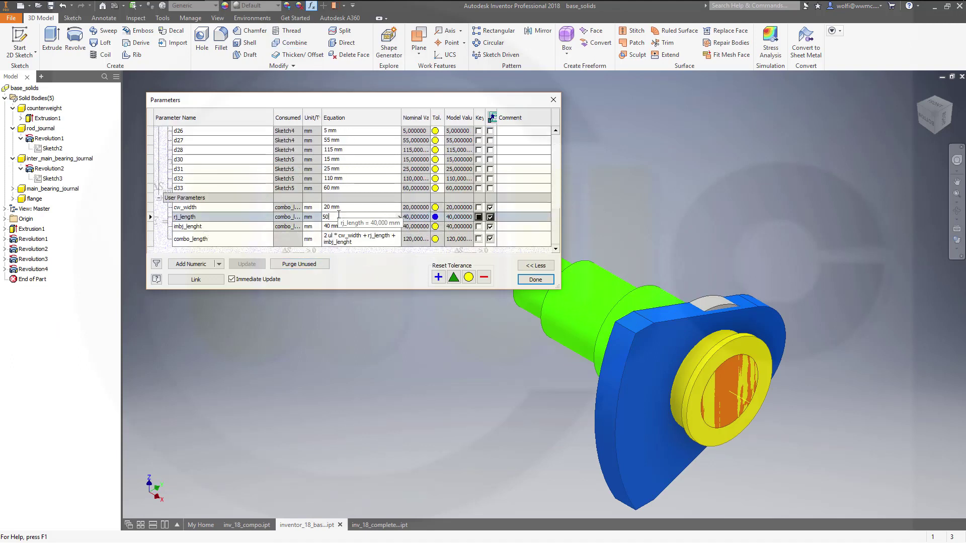
key("Return")
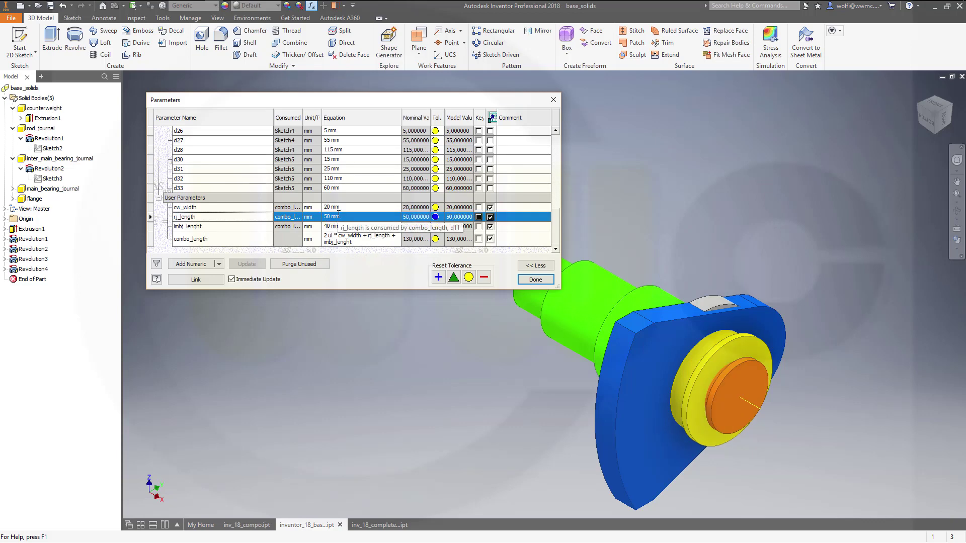
left_click(535, 279)
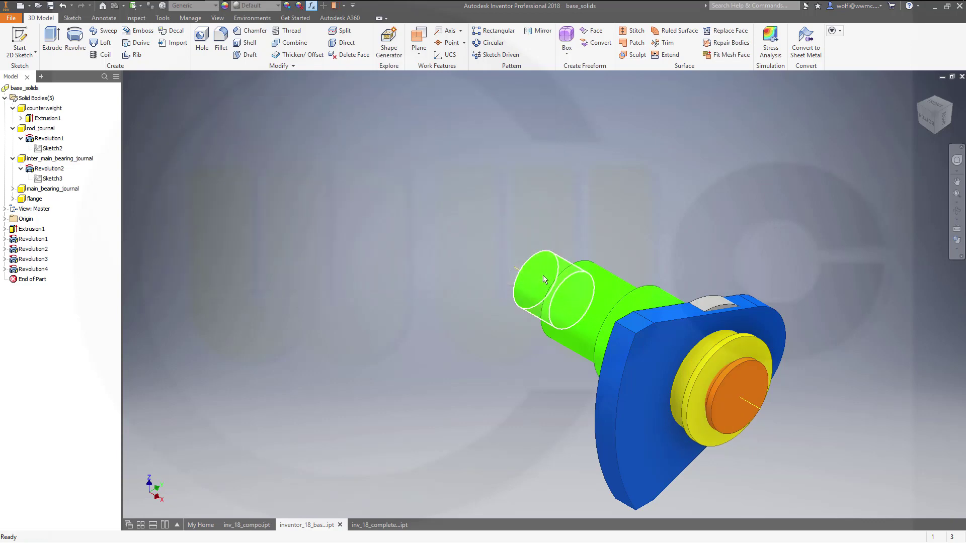
left_click(252, 524)
Step: Update inv_18_compo and the complete crankshaft to show the longer rod journals
left_click(114, 6)
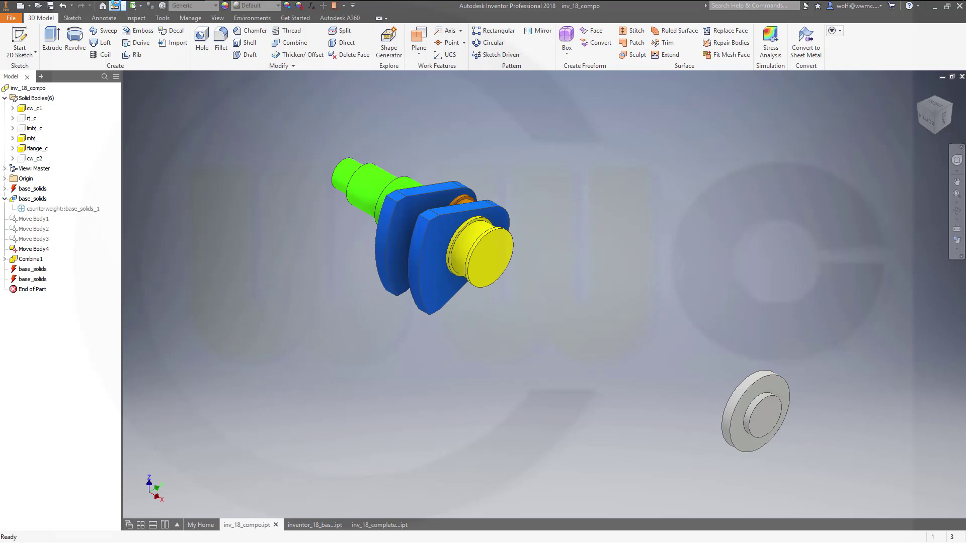
left_click(396, 526)
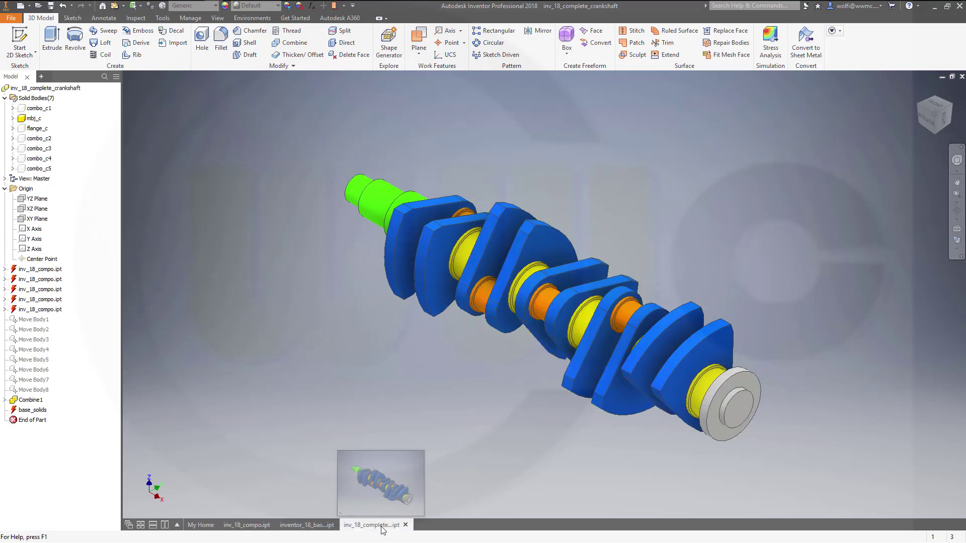
middle_click_drag(466, 406, 443, 400)
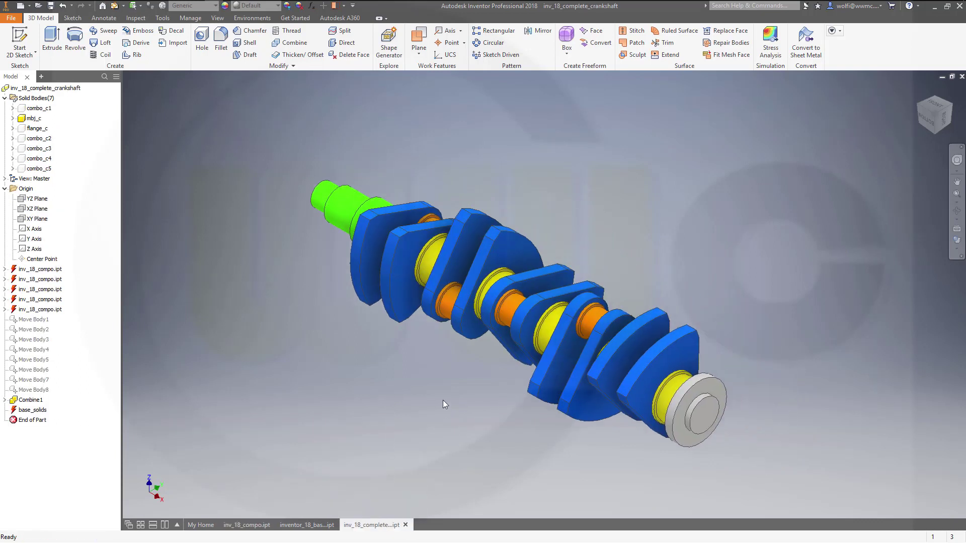
left_click(115, 6)
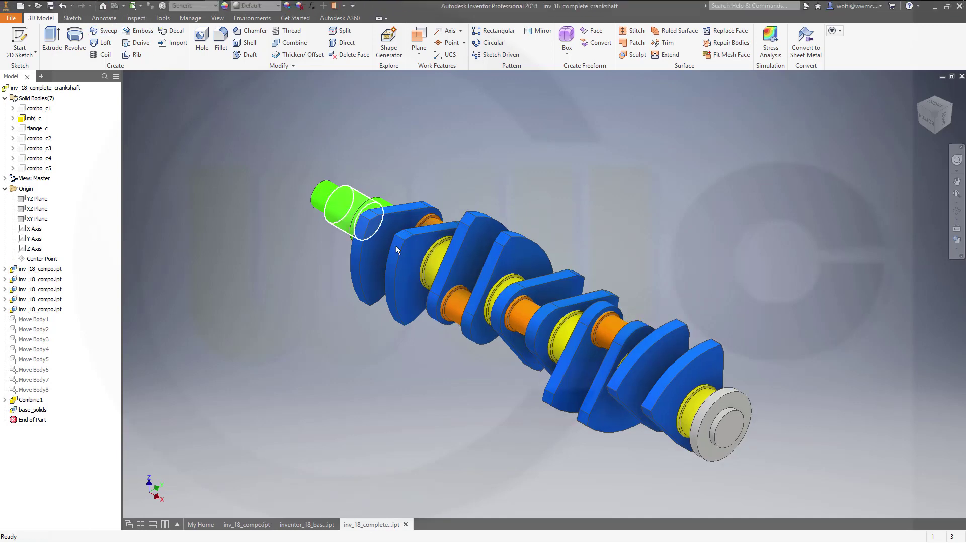
middle_click_drag(465, 462, 506, 477, "shift")
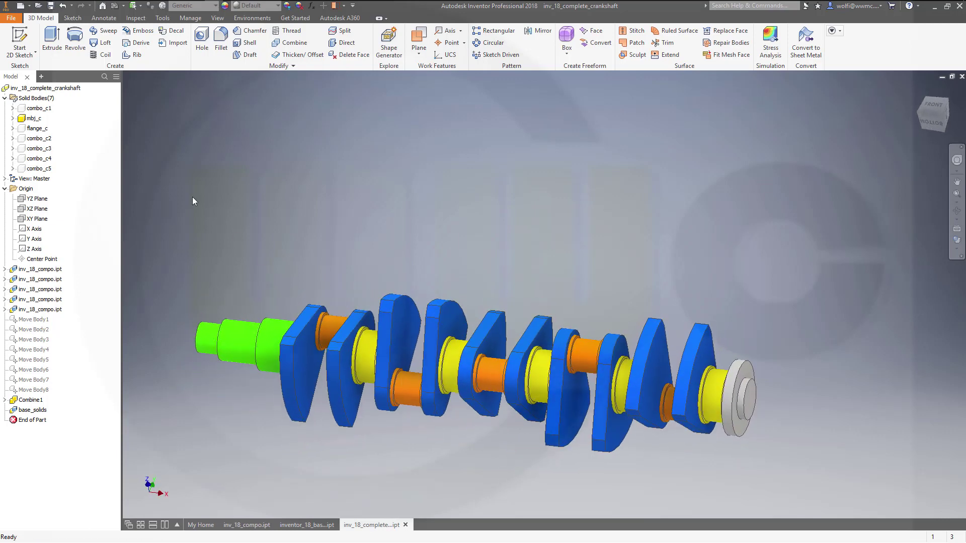
left_click(307, 525)
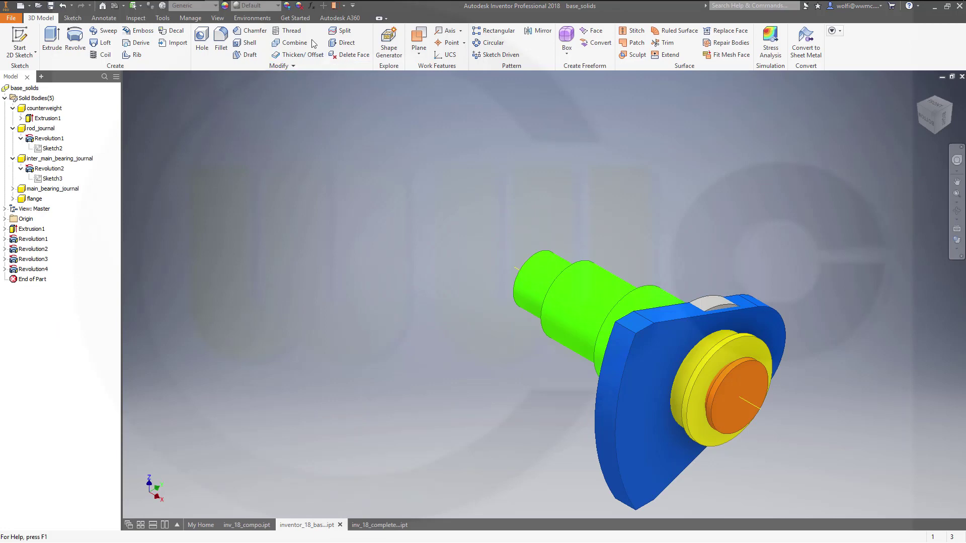
Step: Restore base_solids' rj_length parameter to 40 mm
left_click(311, 7)
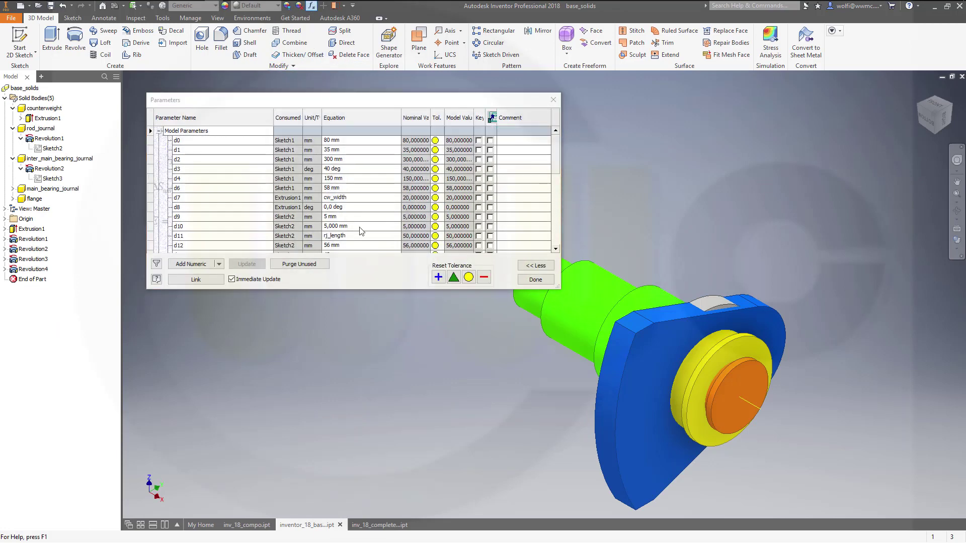
scroll(373, 250, "down", 9)
scroll(373, 250, "down", 1)
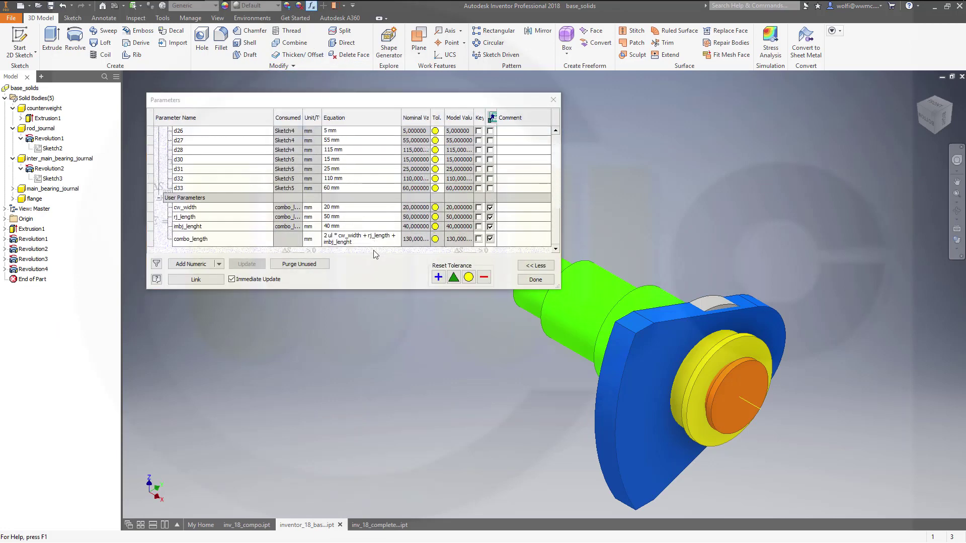
left_click(351, 219)
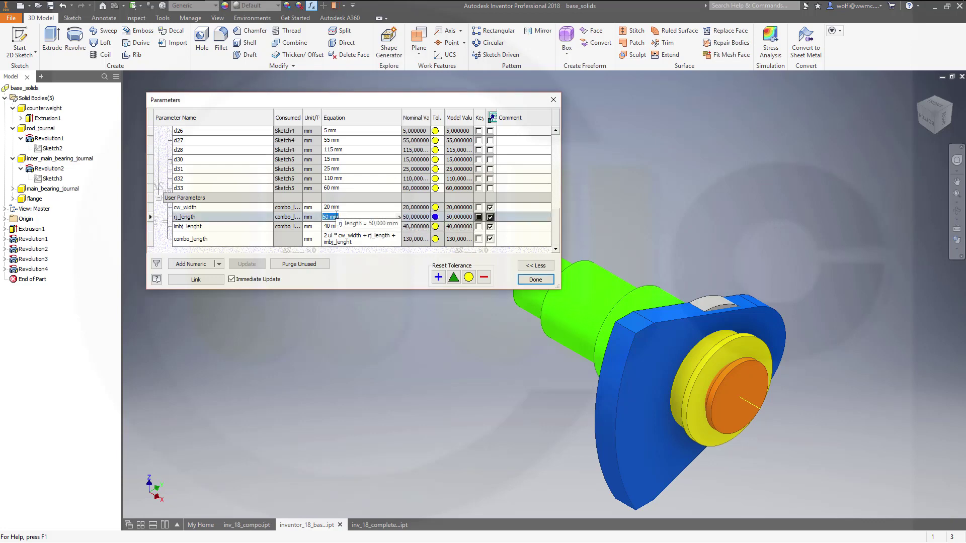
type("40")
key("Return")
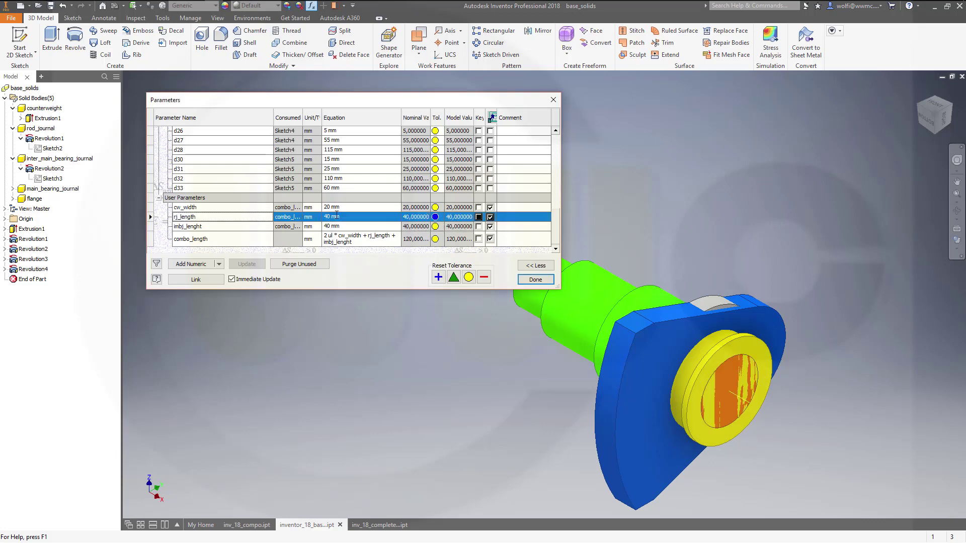
left_click(533, 279)
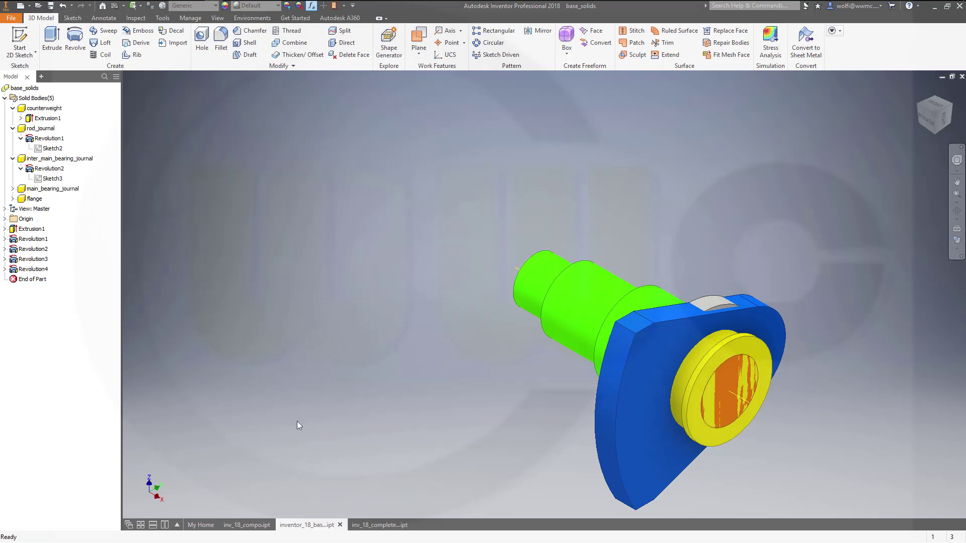
Step: Update the complete crankshaft with the restored rod journal length, then return to base_solids
left_click(246, 525)
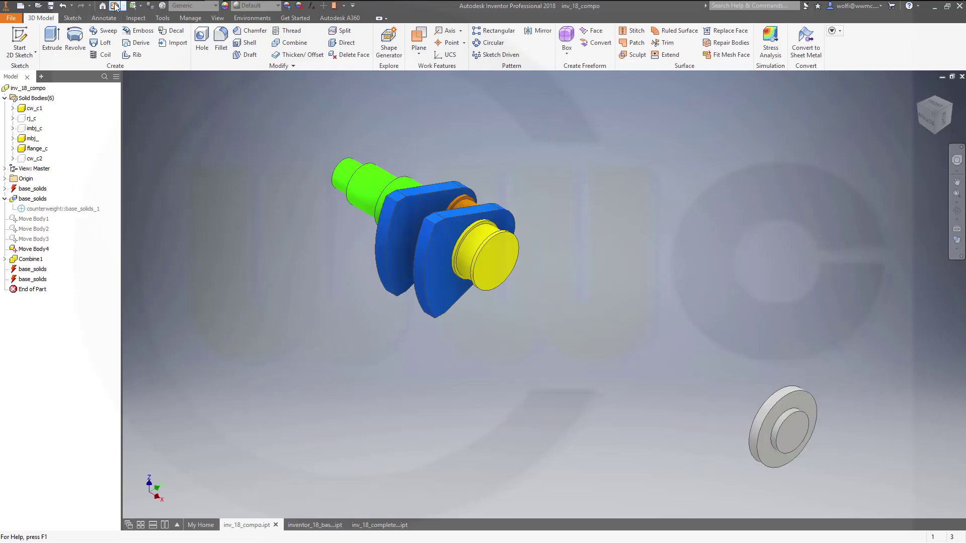
left_click(395, 523)
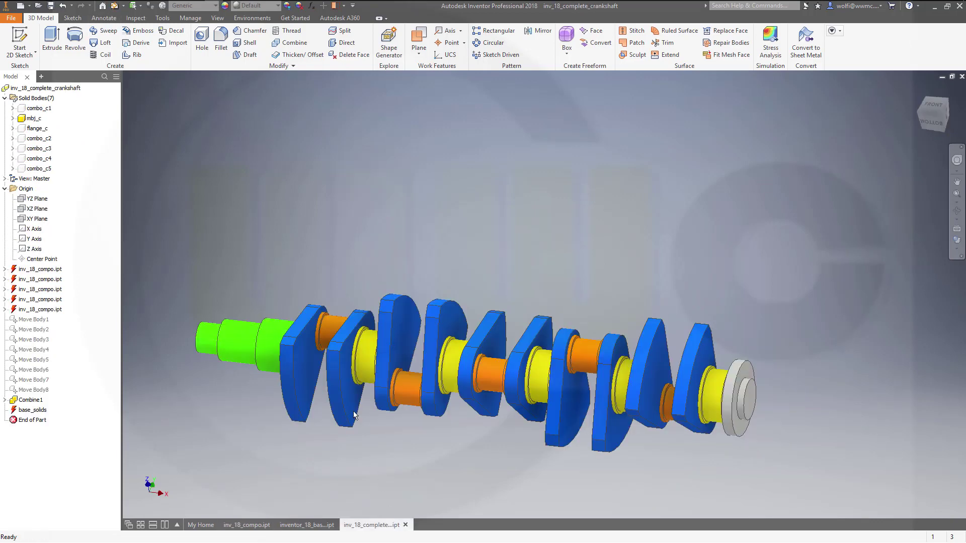
left_click(117, 5)
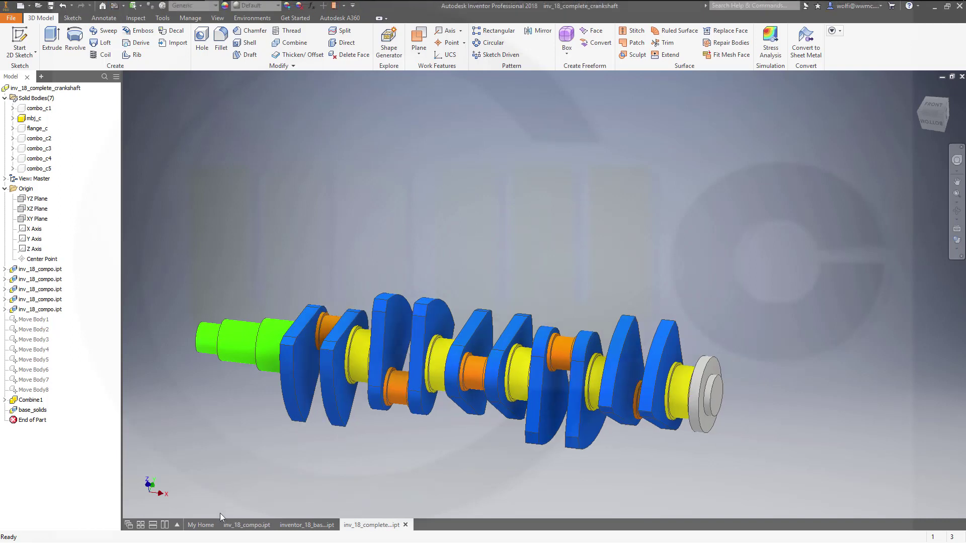
left_click(242, 527)
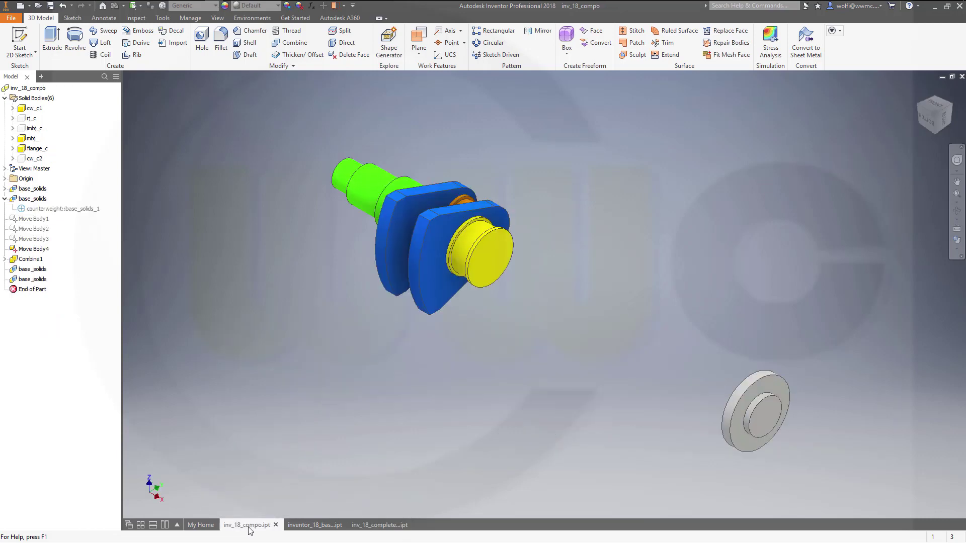
left_click(315, 526)
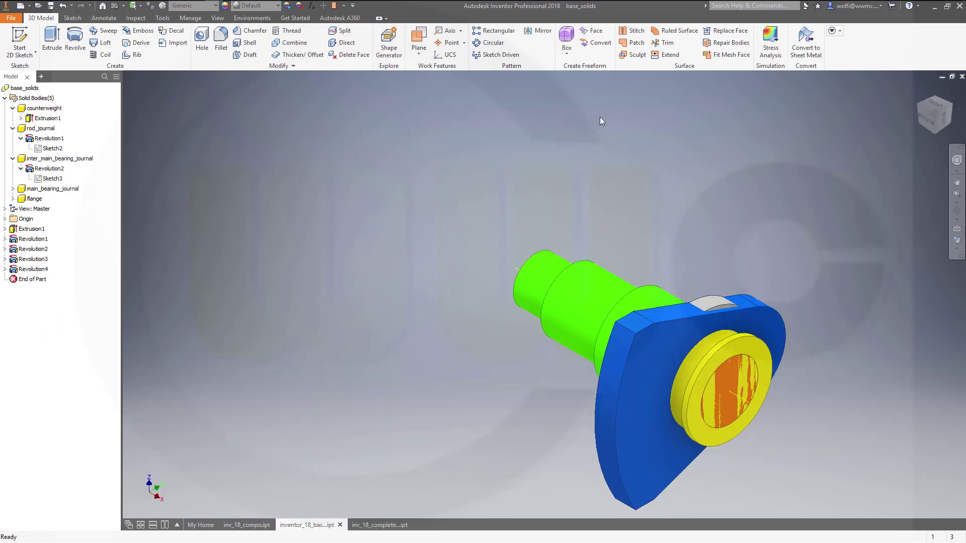
Step: Begin Create iPart from the Manage tab and remove combo_length from the table parameters
left_click(190, 18)
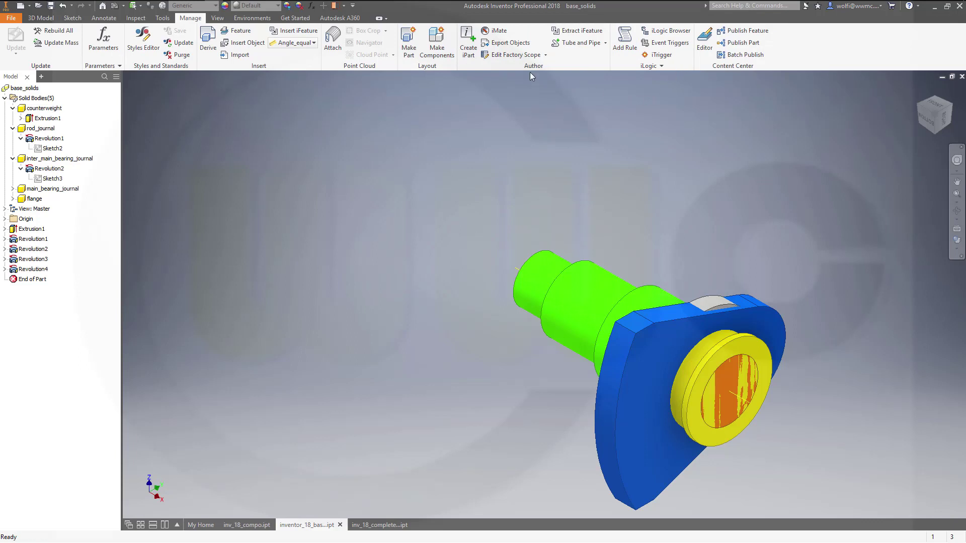
left_click(468, 42)
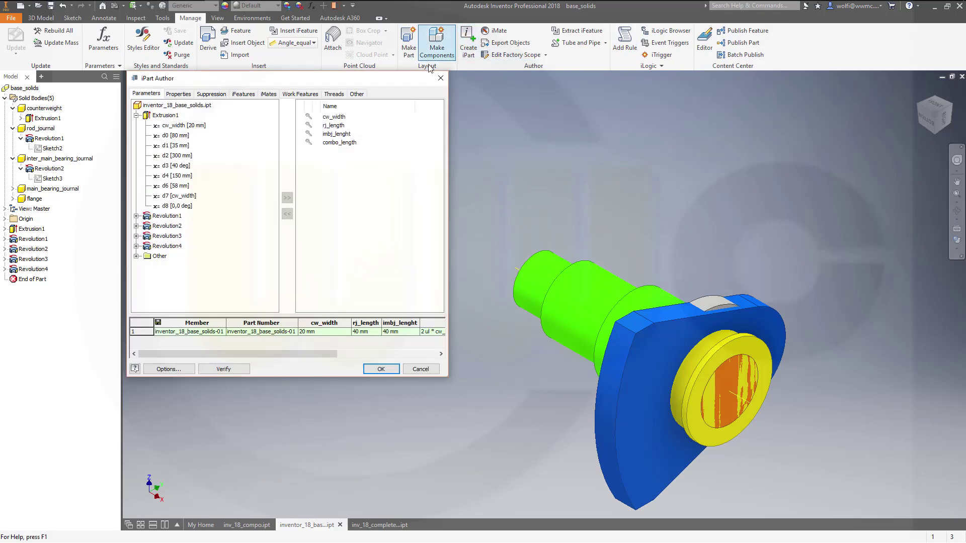
left_click(341, 143)
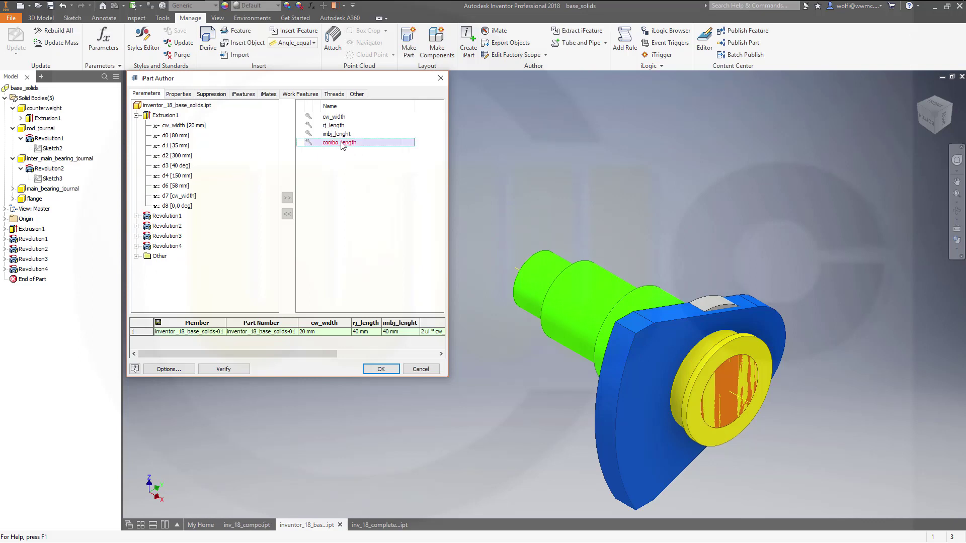
left_click(286, 213)
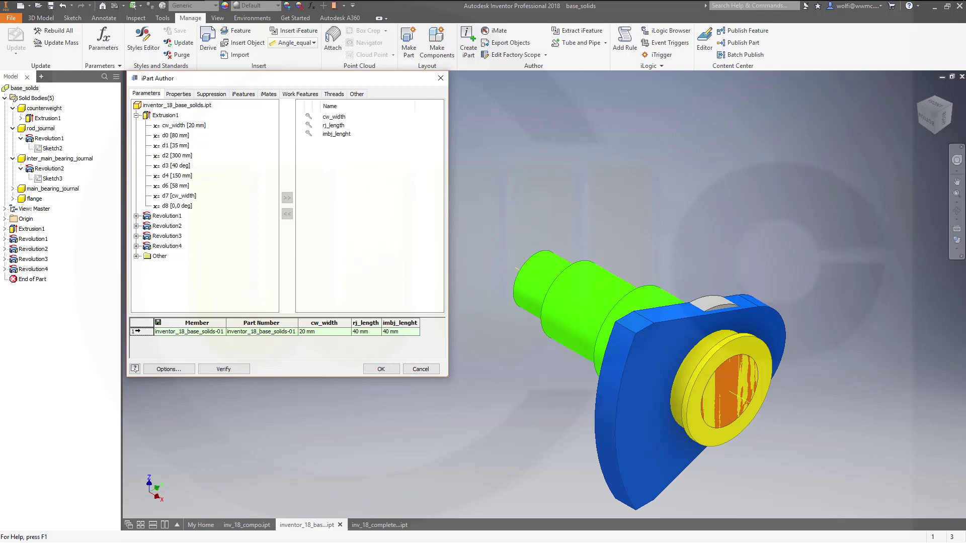
Step: Insert member row 2 with cw_width 30, rj_length 50, imbj_lenght 50
right_click(134, 333)
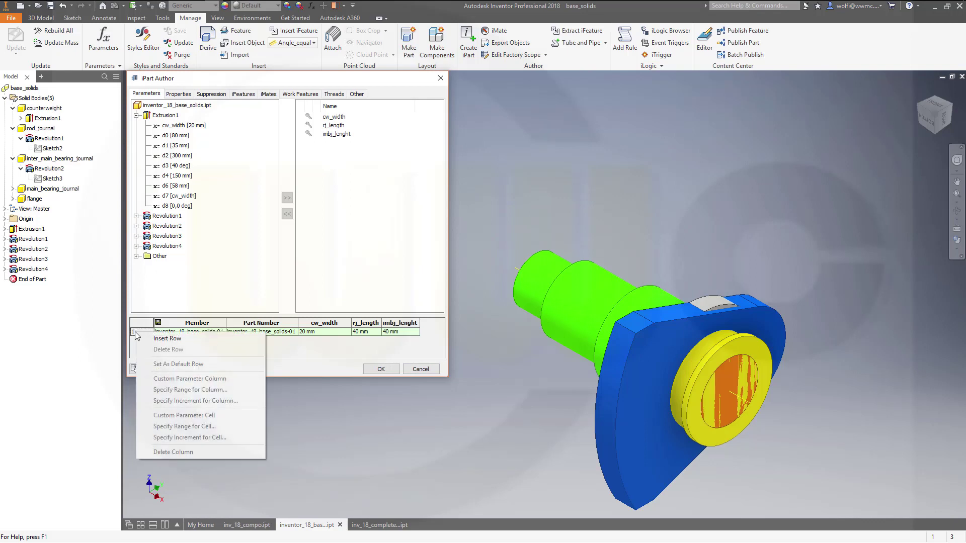
left_click(161, 338)
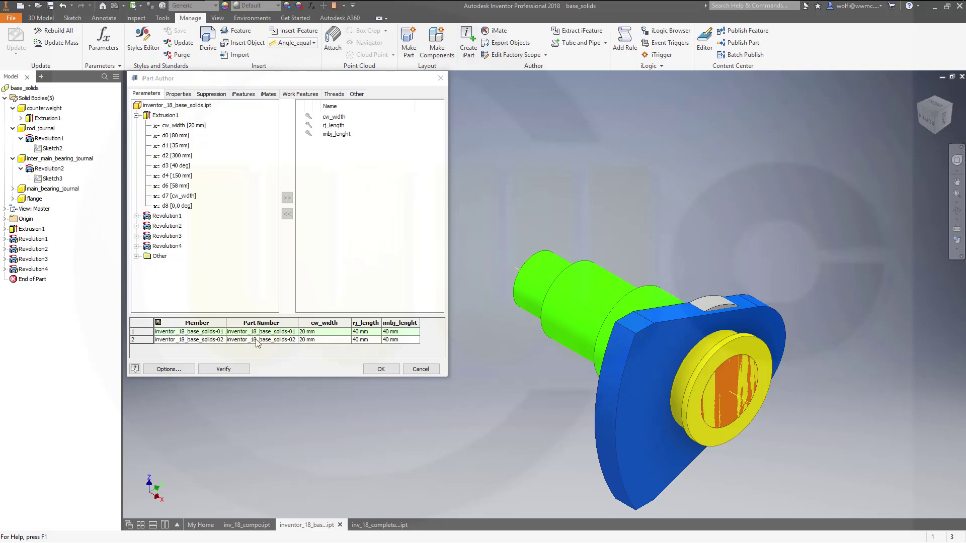
left_click(322, 340)
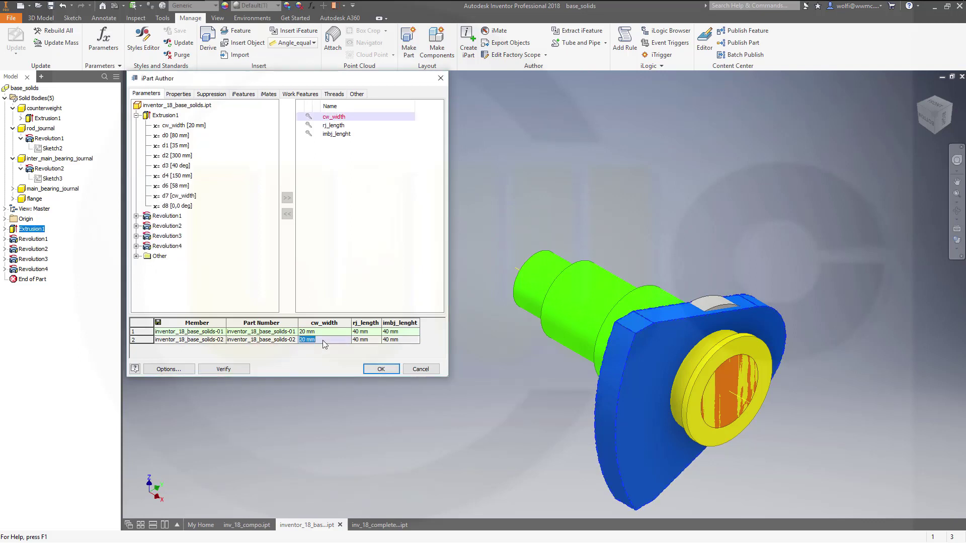
type("30")
key("Tab")
type("50")
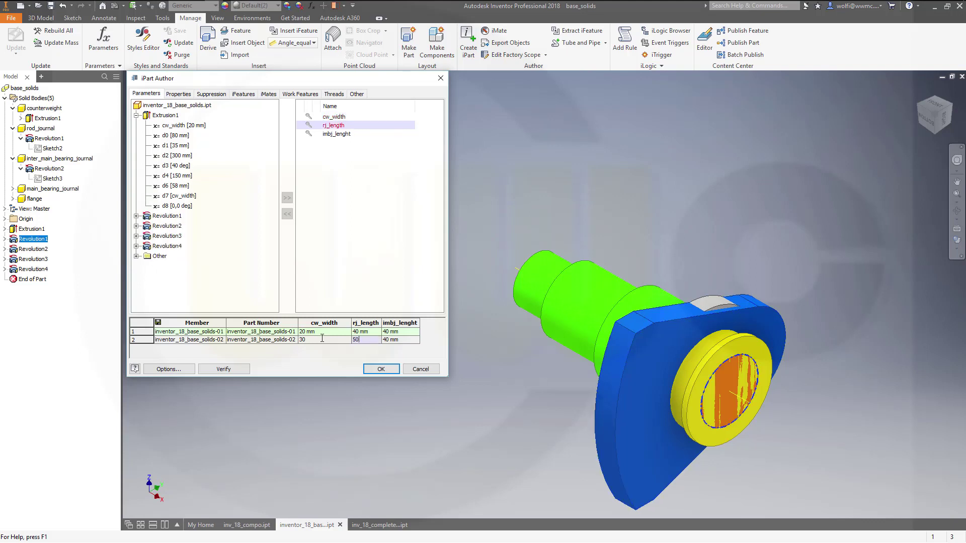
key("Tab")
left_click(411, 341)
double_click(412, 340)
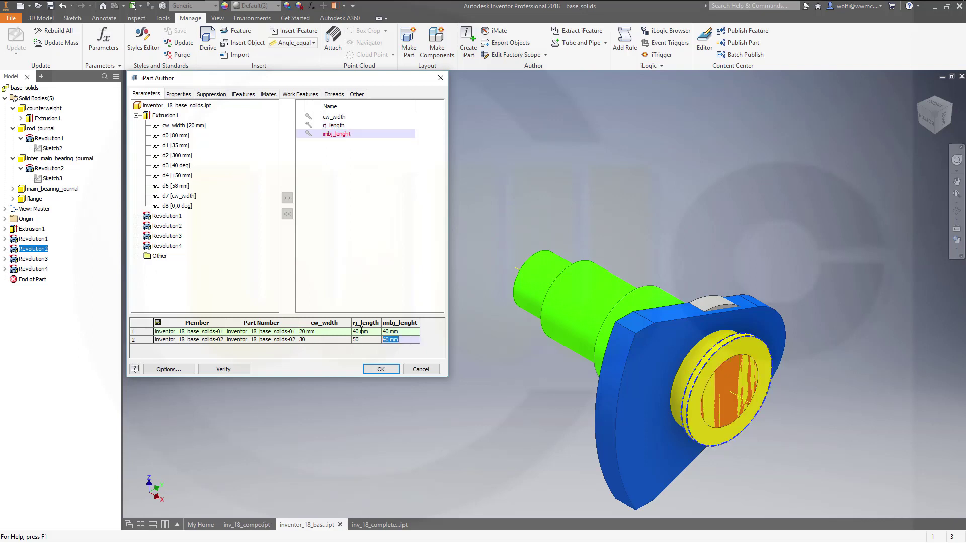
type("50")
key("Return")
Step: Insert member row 3 with cw_width 10, rj_length 30, imbj_lenght 30, and create the iPart
right_click(141, 341)
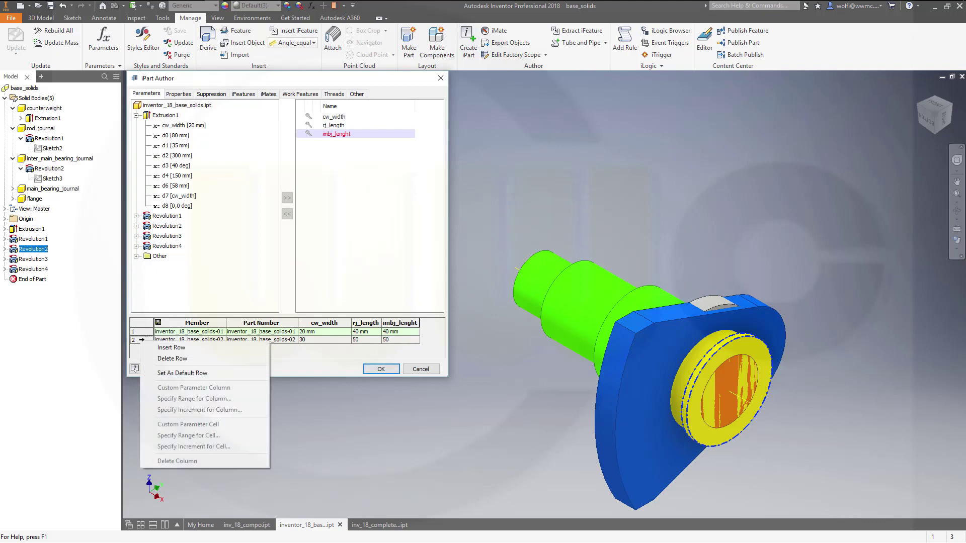
left_click(171, 347)
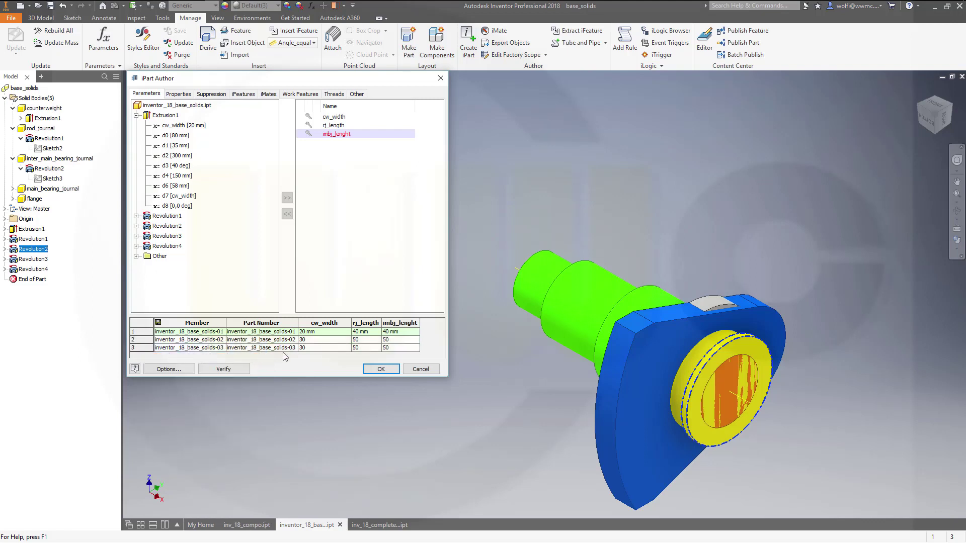
left_click(313, 347)
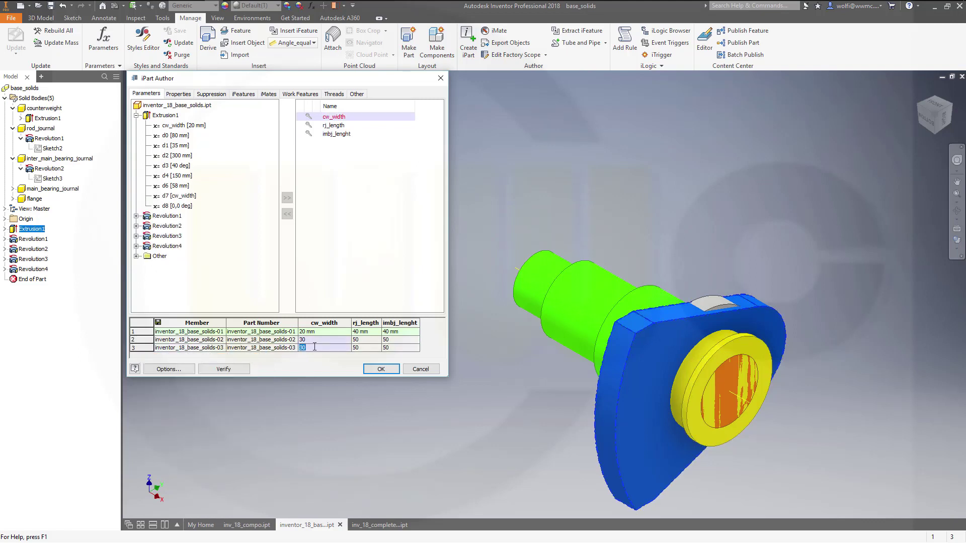
key("Tab")
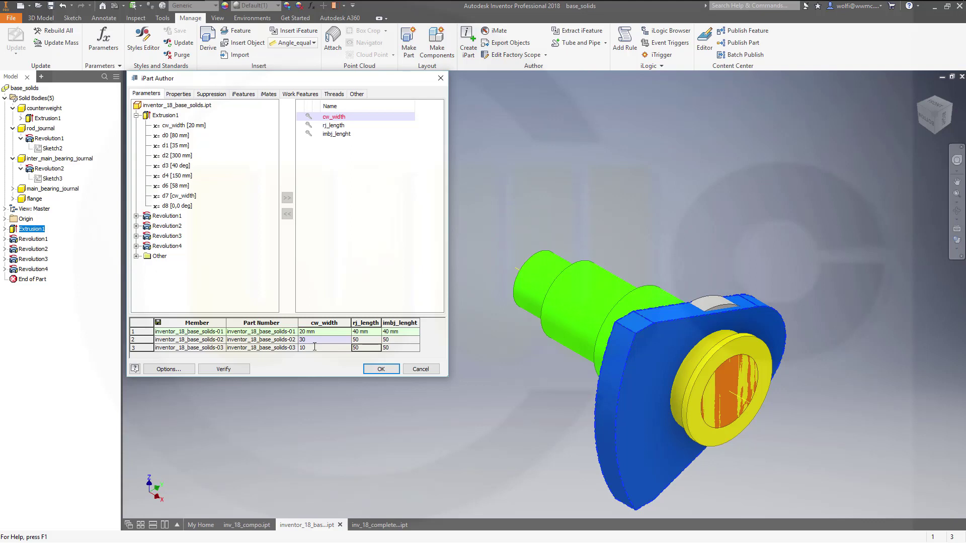
type("30")
key("Tab")
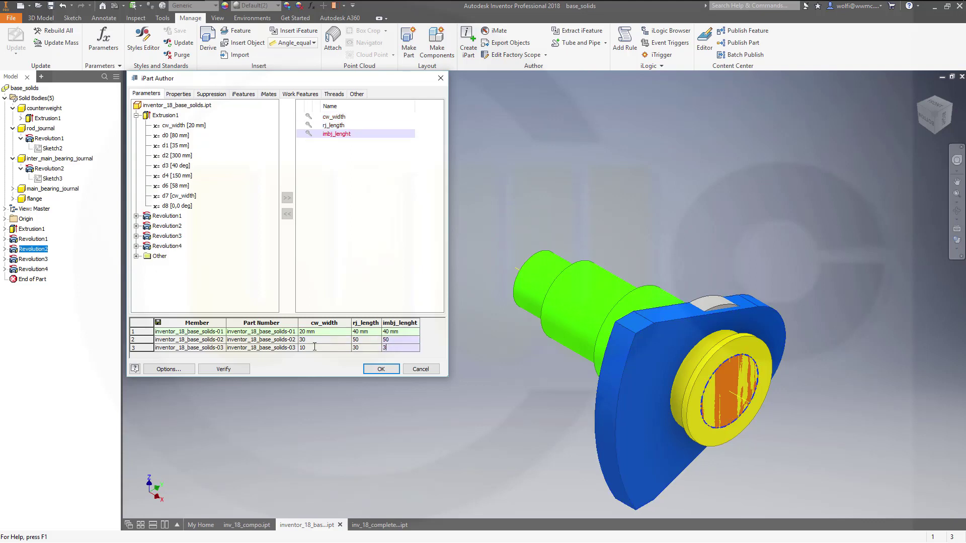
type("30")
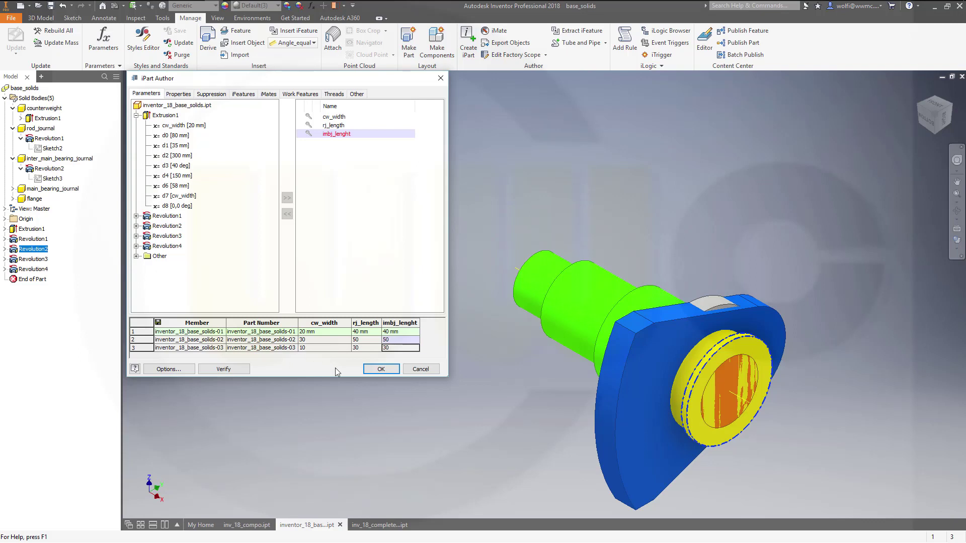
left_click(381, 370)
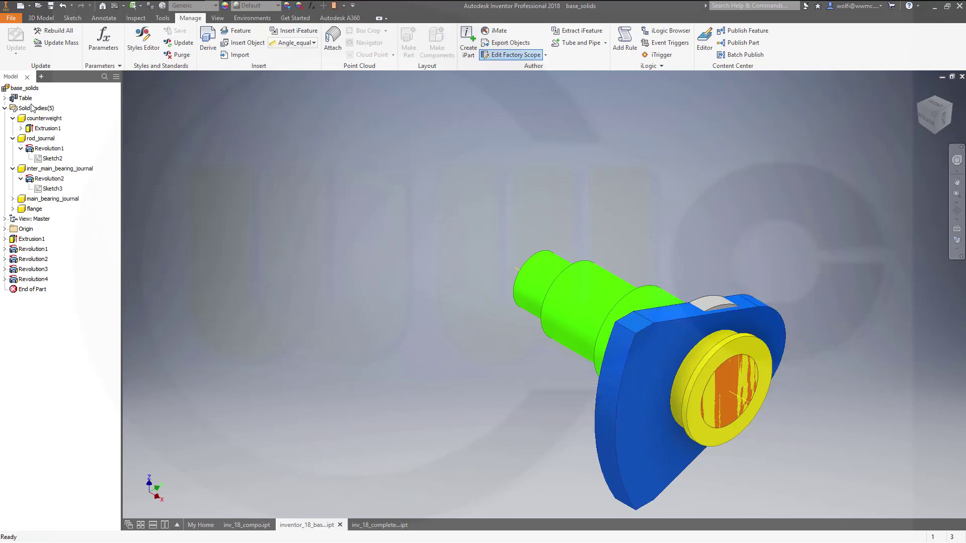
Step: Activate iPart member inventor_18_base_solids-03 from the Table and bring up the inv_18_complete crankshaft
left_click(5, 98)
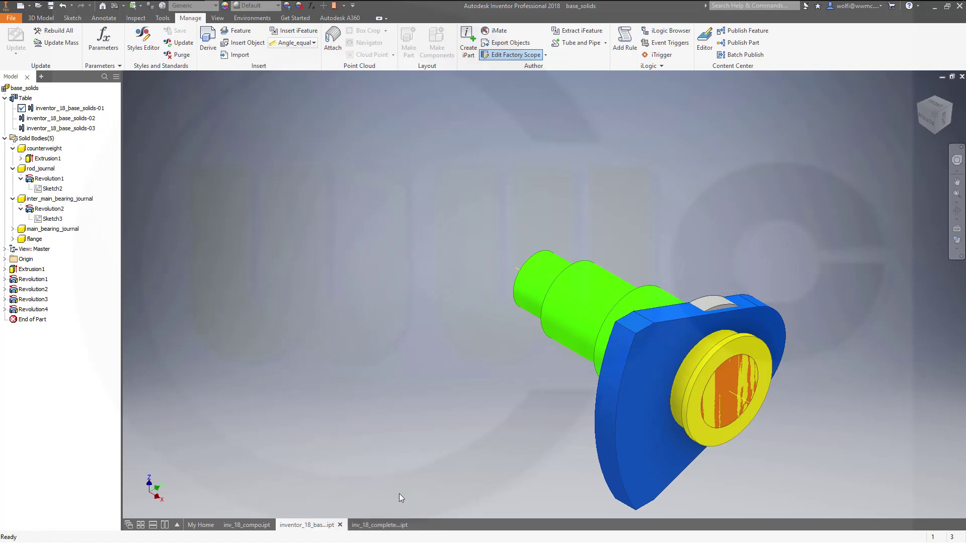
double_click(59, 127)
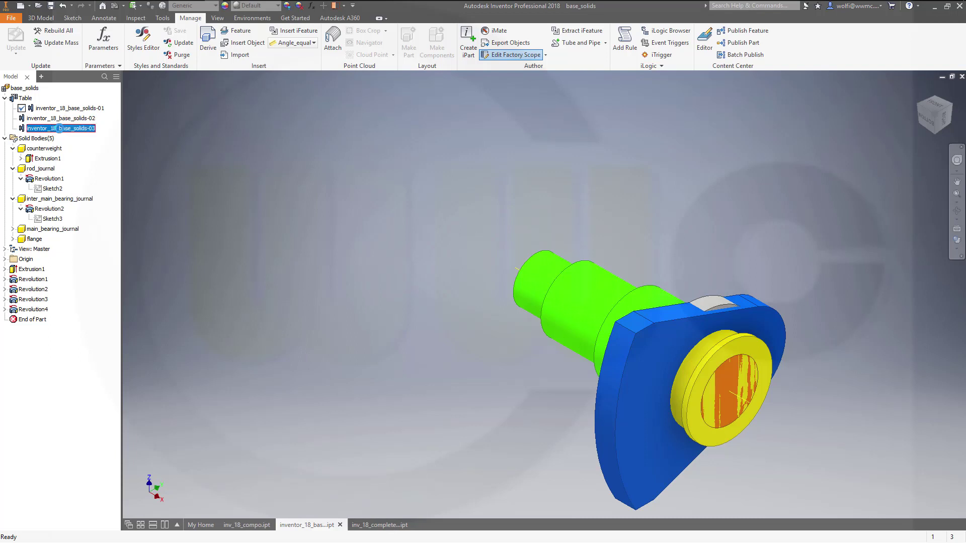
left_click(380, 526)
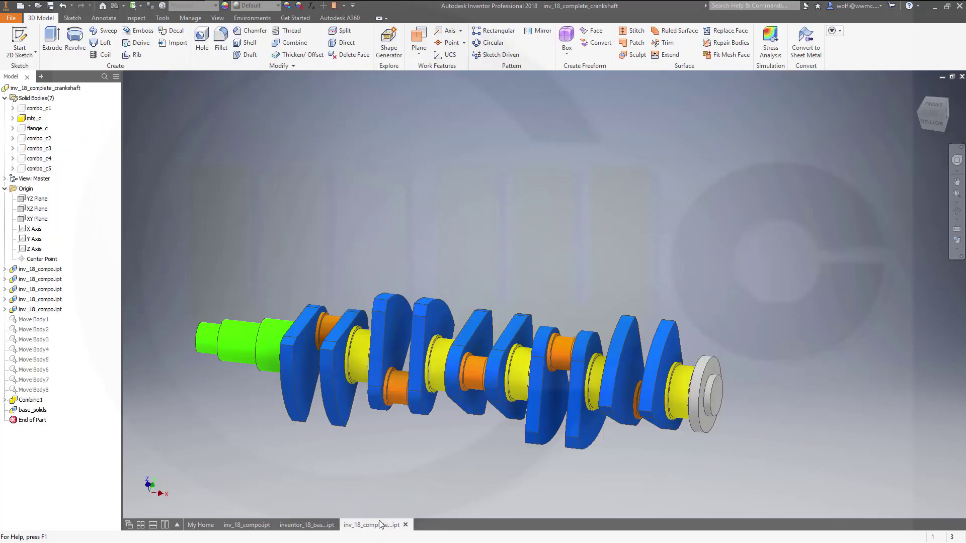
Step: Update the crankshaft to the base_solids-03 sizes and orbit to a side-on view
left_click(118, 7)
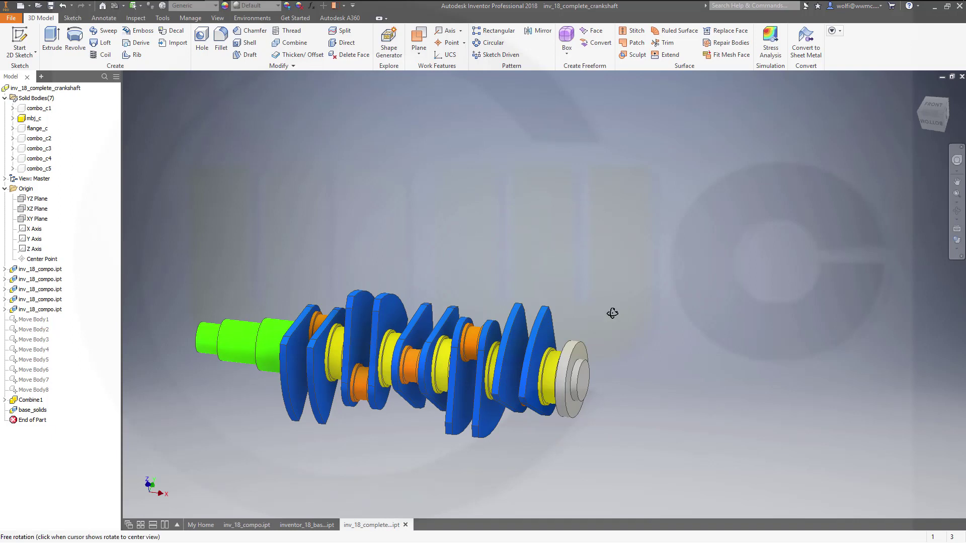
middle_click_drag(612, 313, 629, 306, "shift")
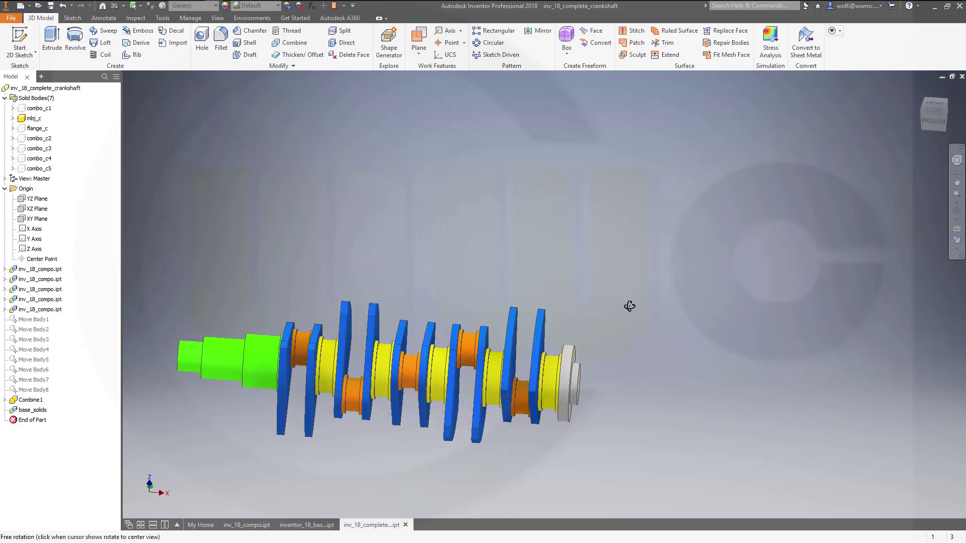
left_click(262, 523)
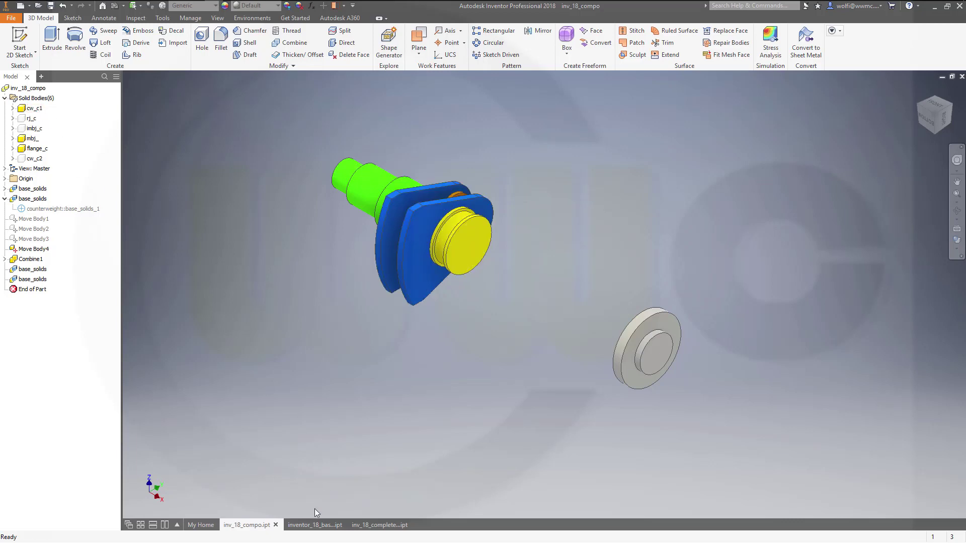
Step: Make inventor_18_base_solids-02 the active member and Local Update the crankshaft
left_click(306, 522)
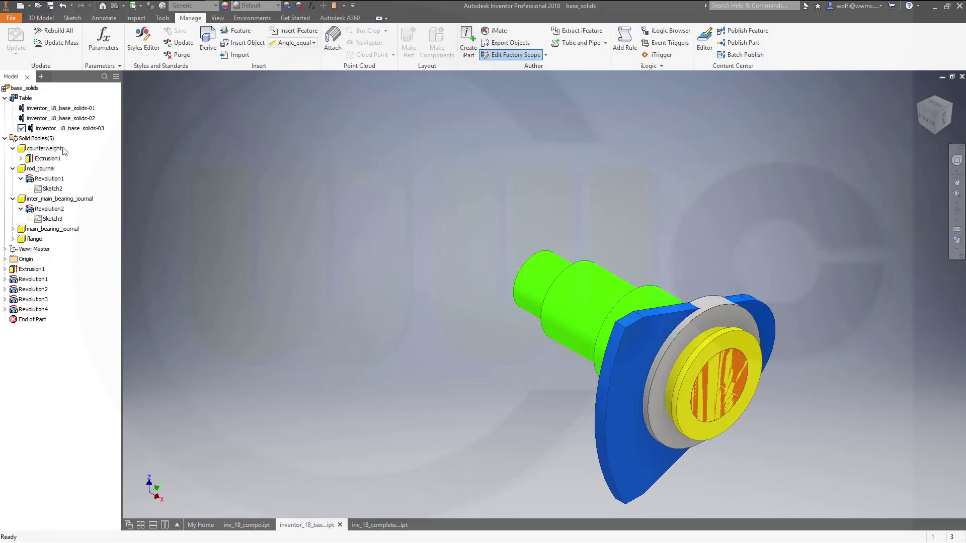
left_click(55, 118)
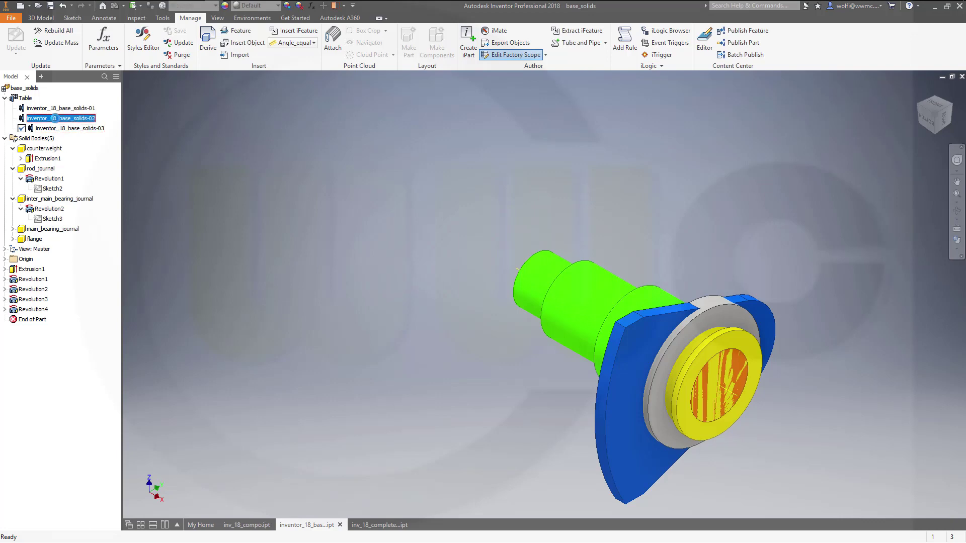
left_click(382, 523)
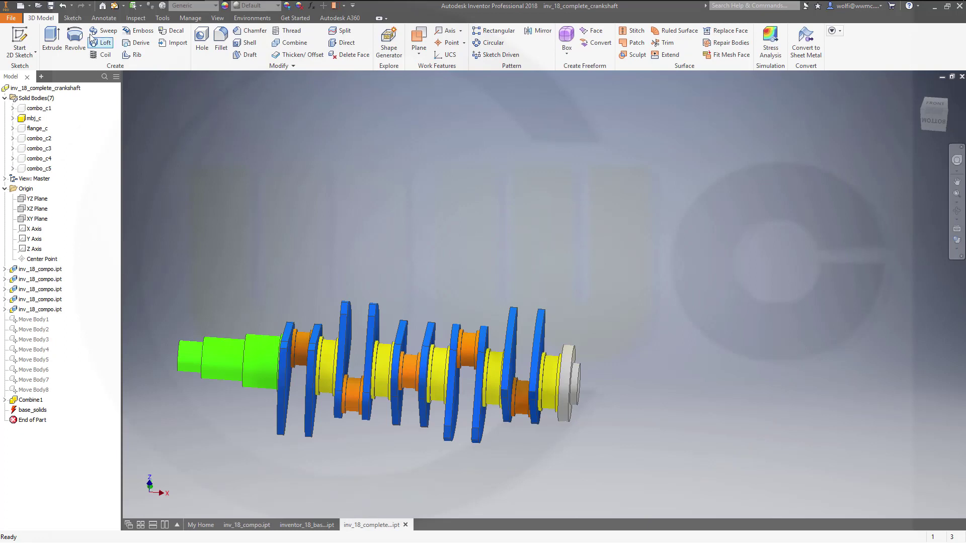
left_click(114, 6)
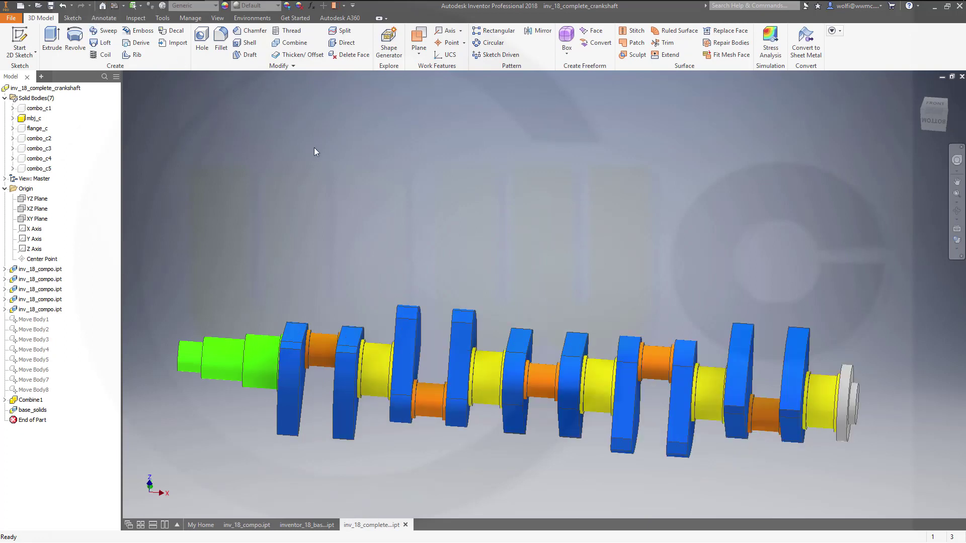